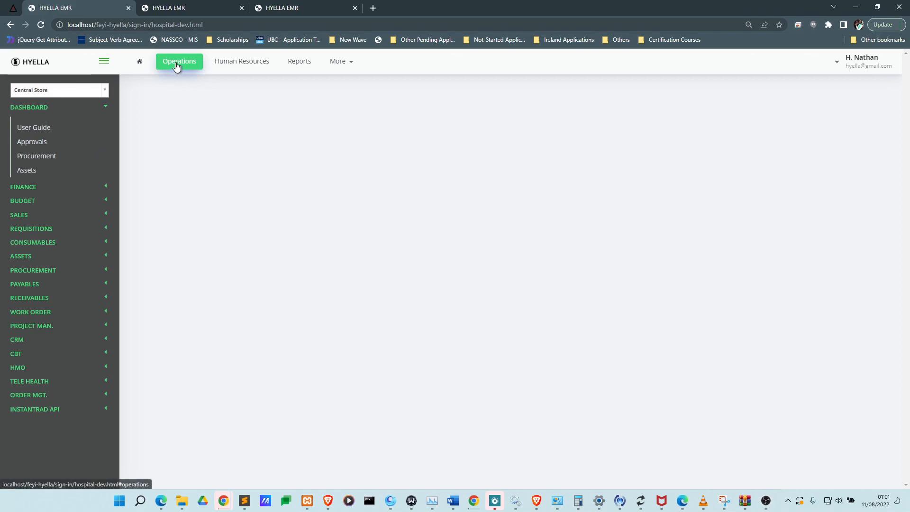
- Open the HMO Profile list from the HMO section and bring up the form for a new profile
click(29, 368)
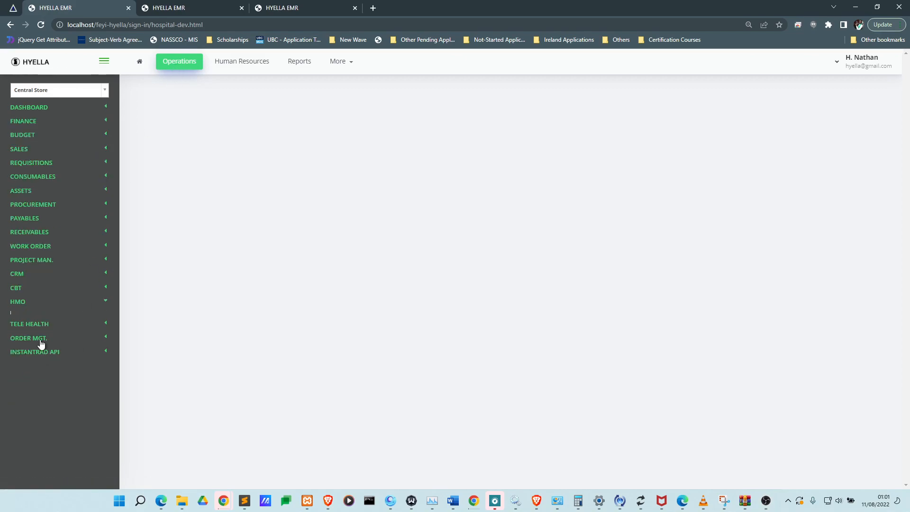
scroll(57, 303, down, 1)
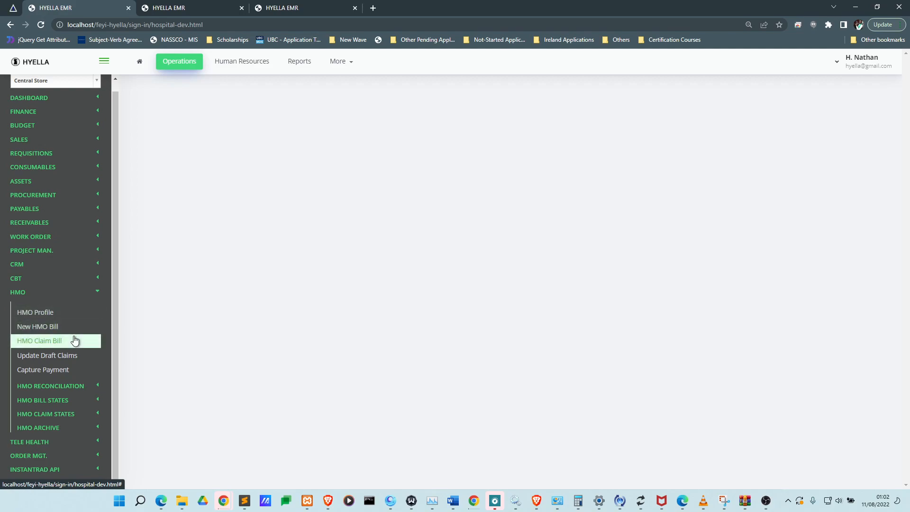
click(71, 307)
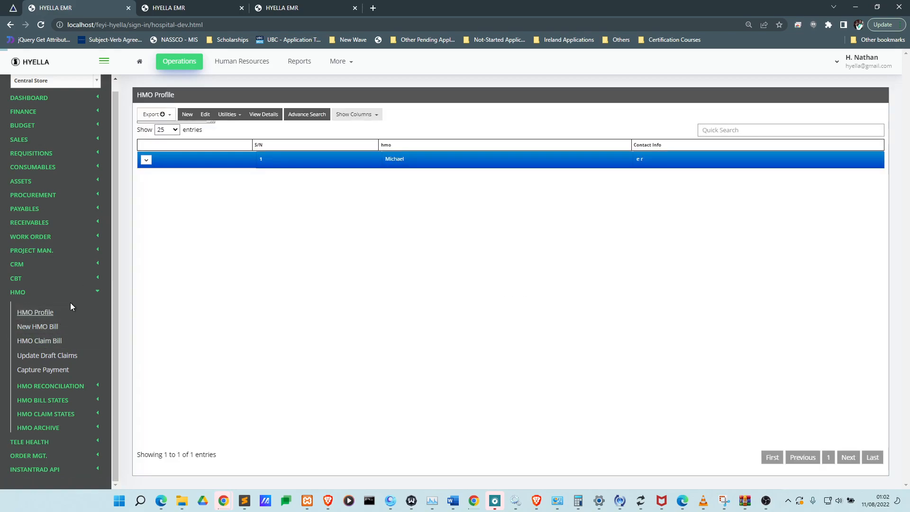
click(187, 115)
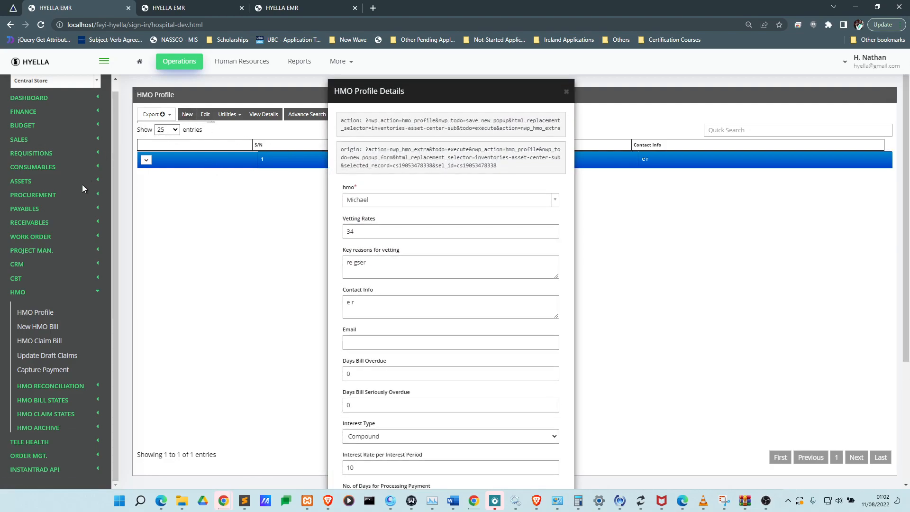
- Examine the HMO, vetting rate, vetting reasons, contact info and email fields of the profile form
scroll(379, 223, down, 2)
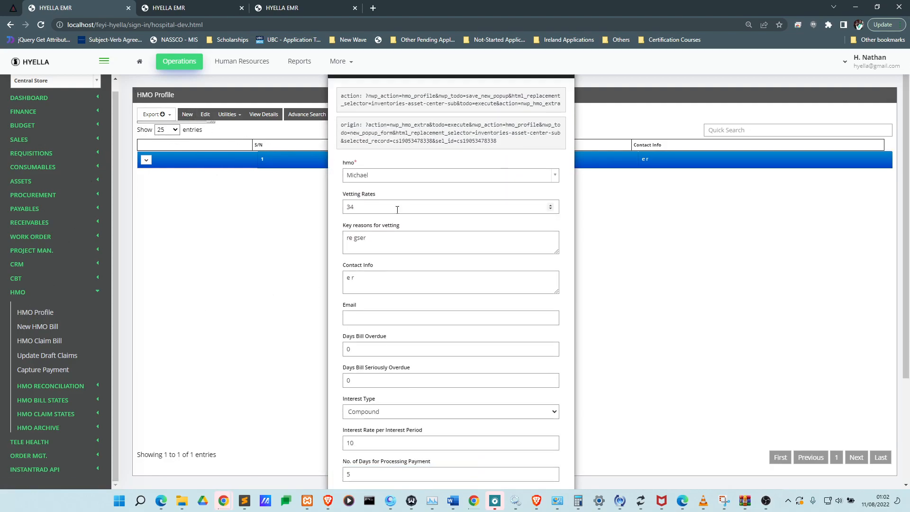
scroll(462, 171, up, 1)
scroll(463, 152, up, 1)
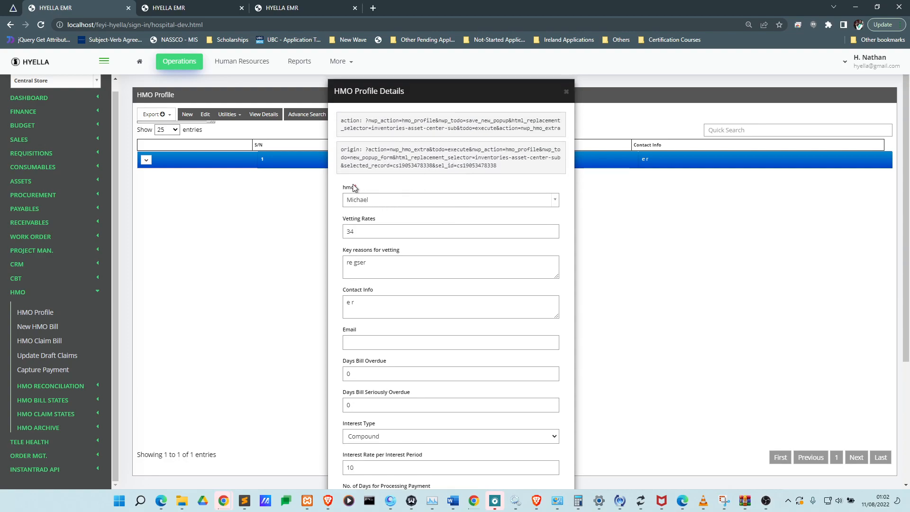
click(377, 207)
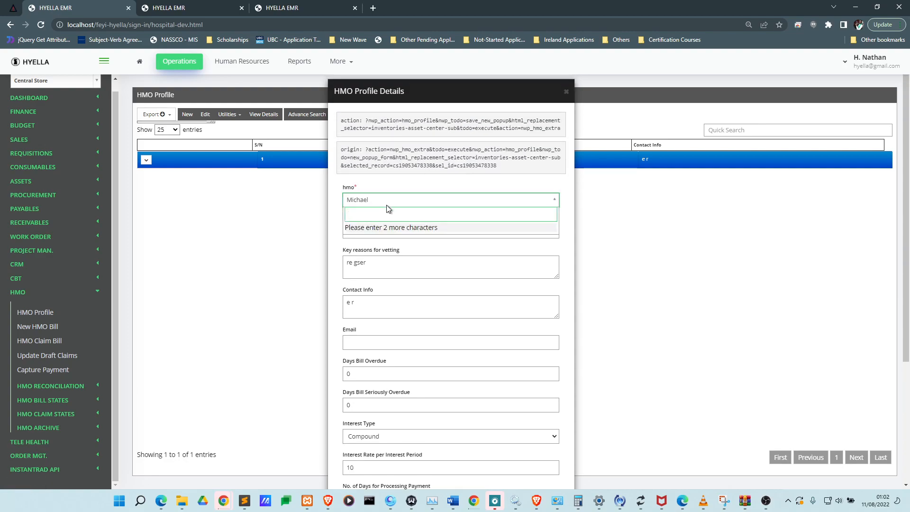
click(386, 175)
click(380, 230)
scroll(380, 229, down, 2)
click(399, 220)
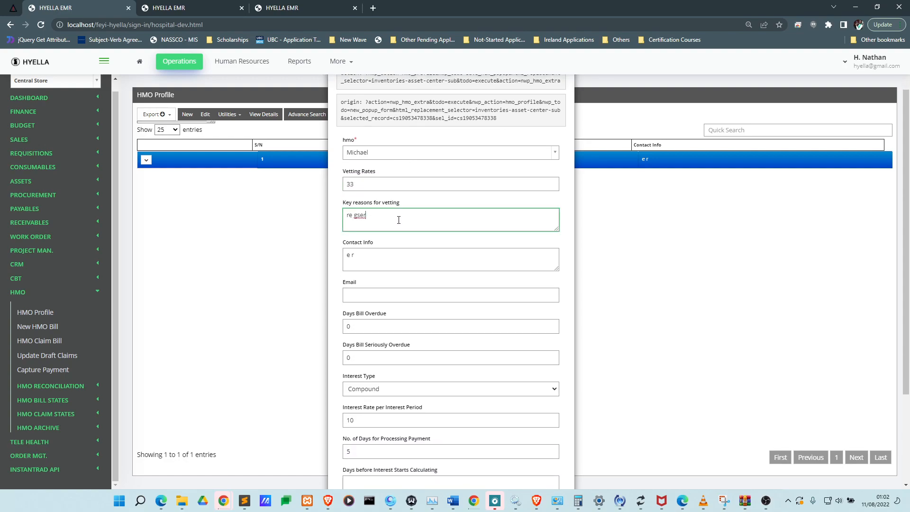
scroll(399, 219, down, 1)
click(413, 212)
scroll(416, 215, down, 1)
click(404, 202)
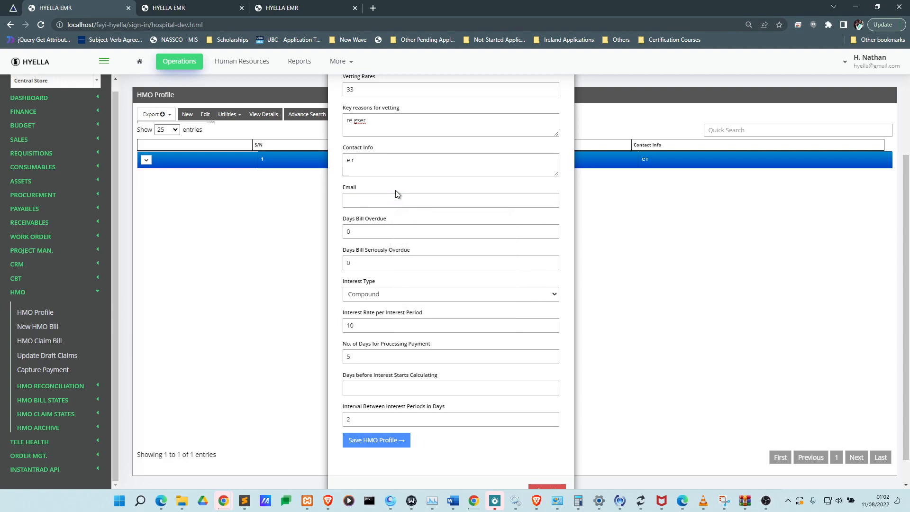
- Review the profile form's overdue bill and interest settings, and close the form without saving
scroll(403, 223, up, 3)
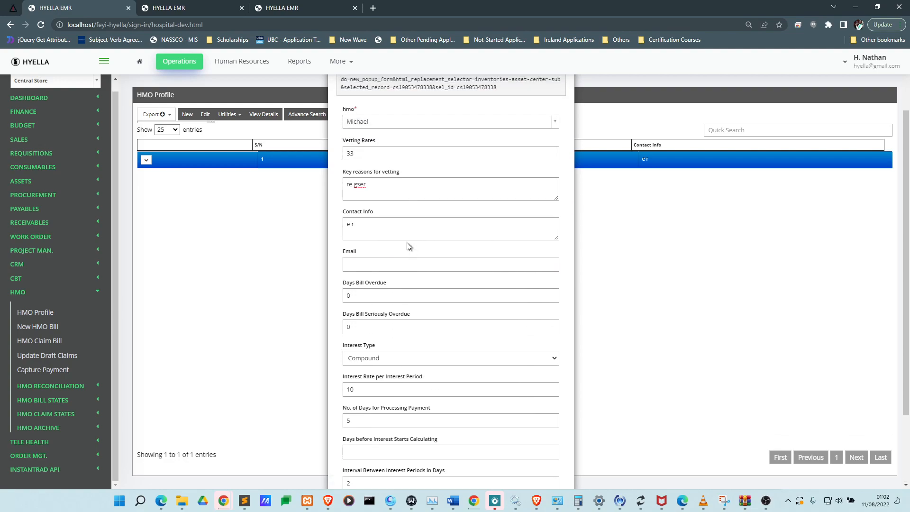
scroll(412, 240, down, 1)
scroll(411, 244, down, 2)
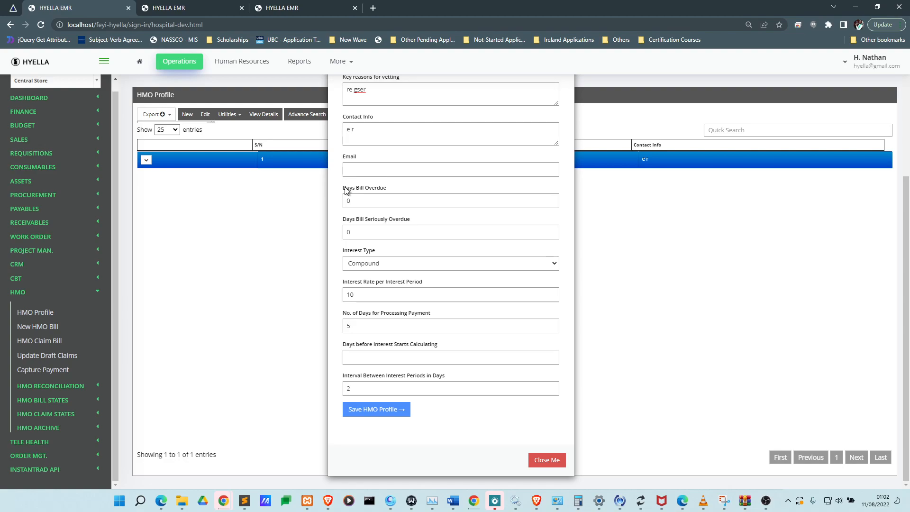
drag(346, 189, 456, 376)
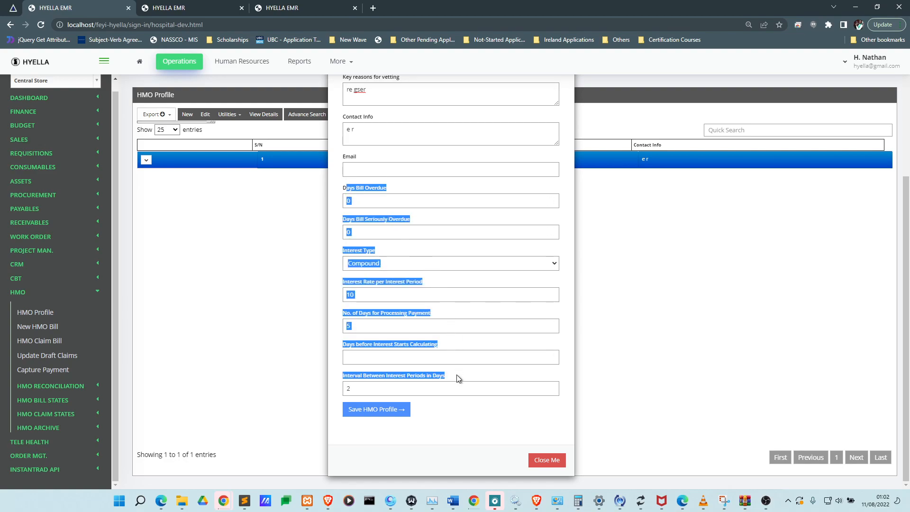
scroll(457, 375, up, 3)
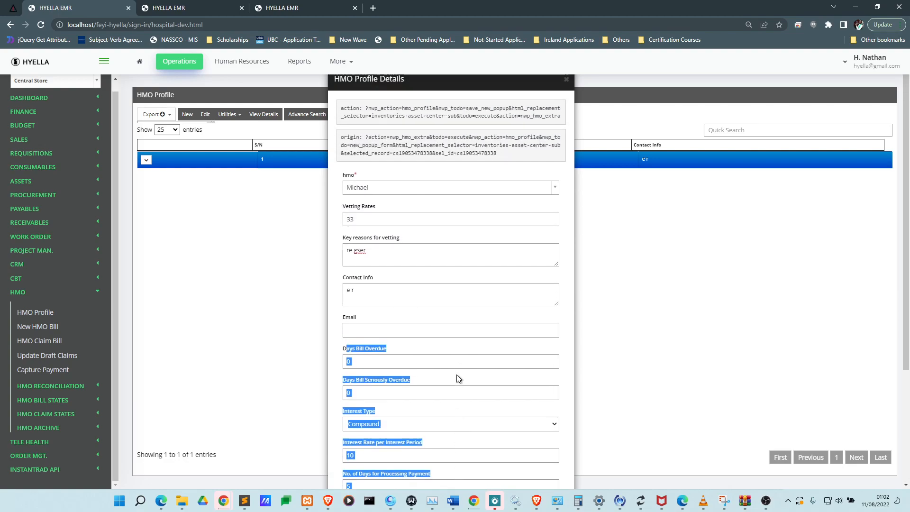
double_click(345, 189)
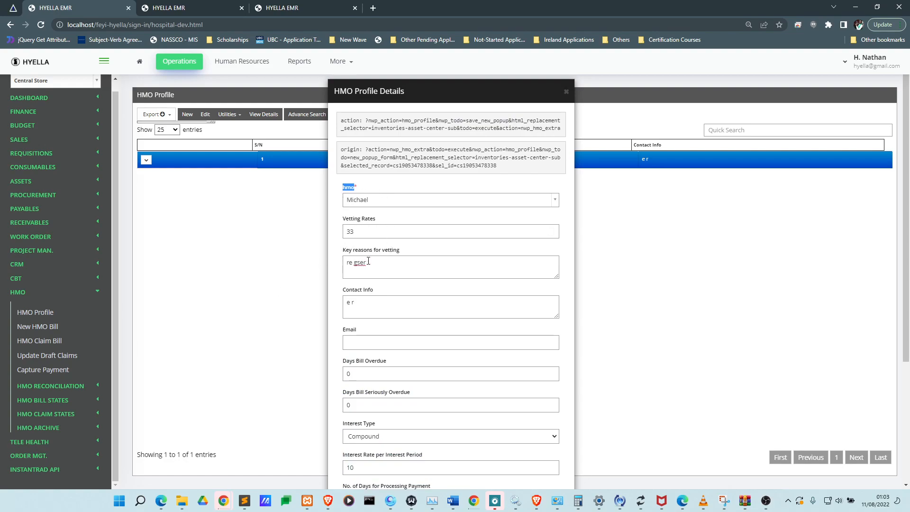
scroll(369, 261, down, 3)
scroll(369, 261, up, 2)
click(232, 302)
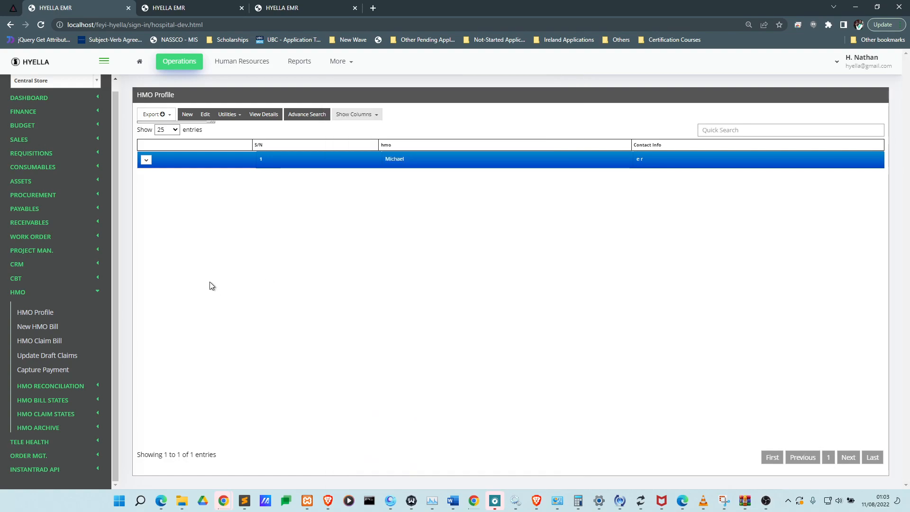
- Start a new HMO bill with the CSV option and download the CSV template
click(60, 328)
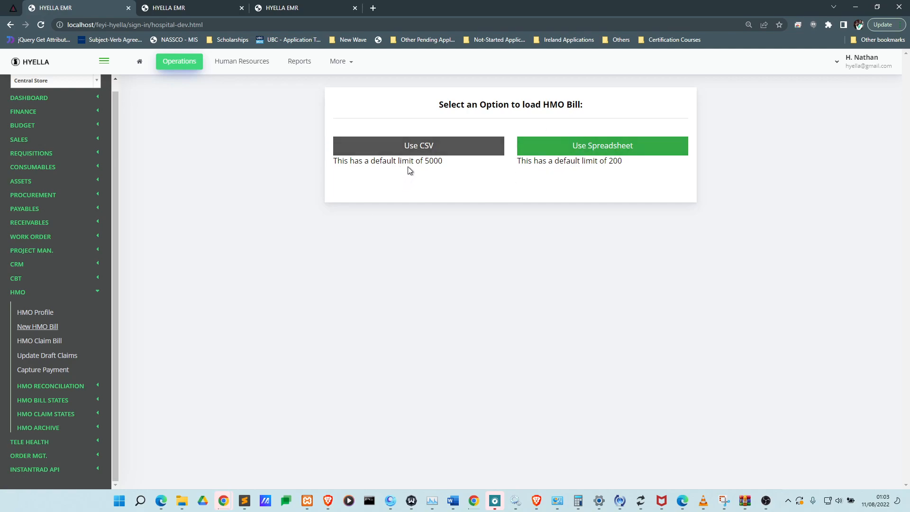
click(463, 151)
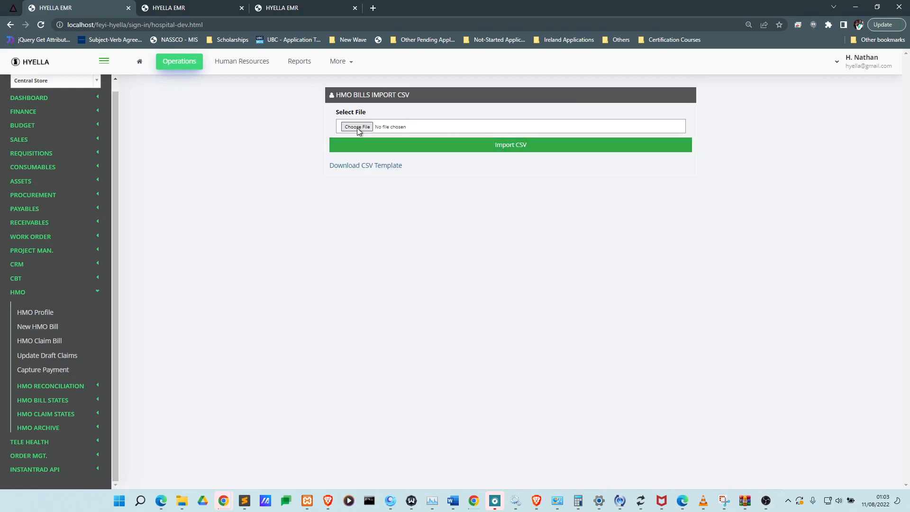
click(397, 167)
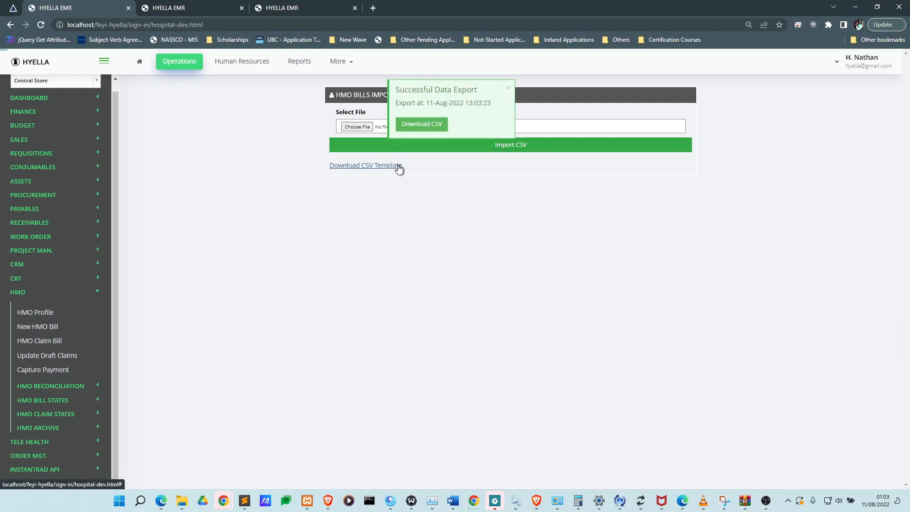
click(421, 125)
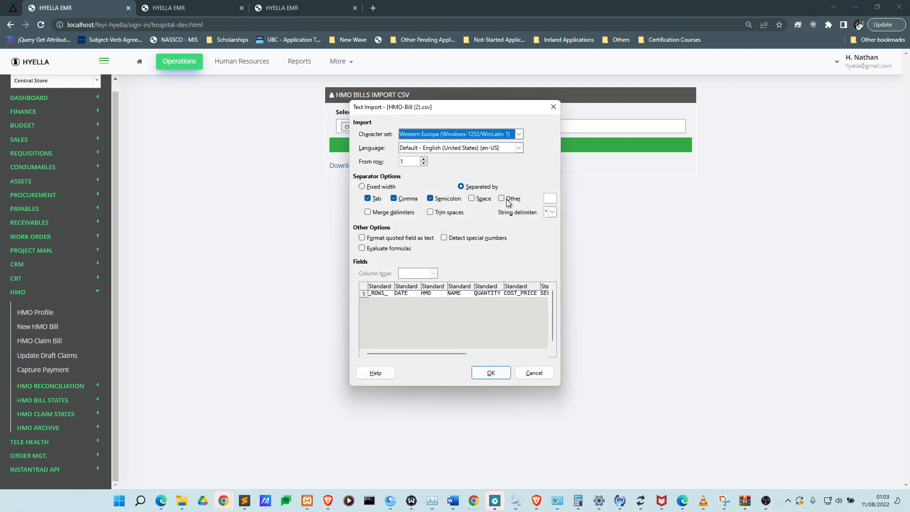
- Inspect the template's columns through STAFF_RESPONSIBLE in the text import preview, and cancel the import
click(387, 293)
drag(434, 353, 536, 353)
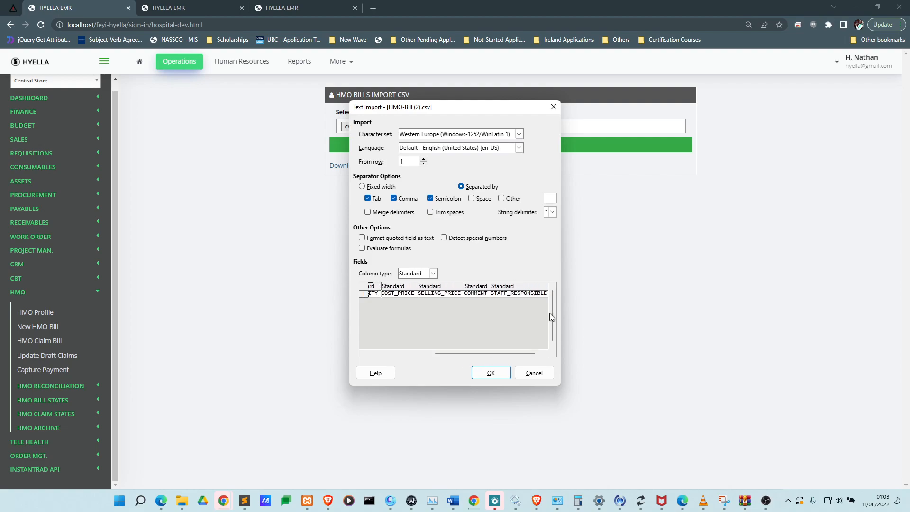
click(531, 374)
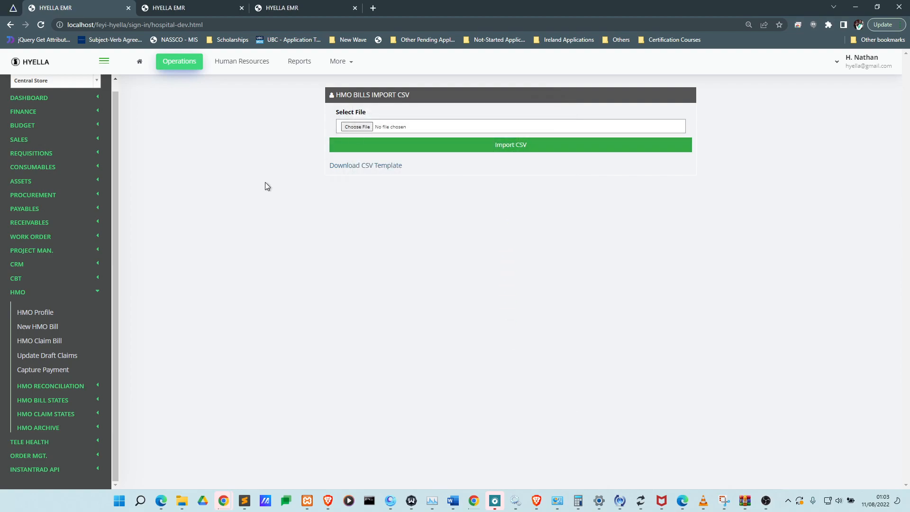
- Start a new HMO bill with the spreadsheet option and set the first row's date to 2022-08-11
click(71, 328)
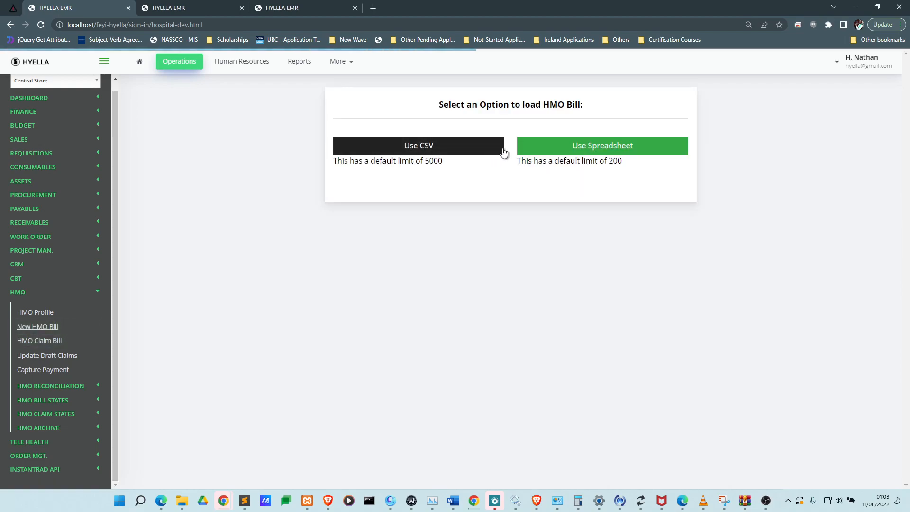
click(533, 153)
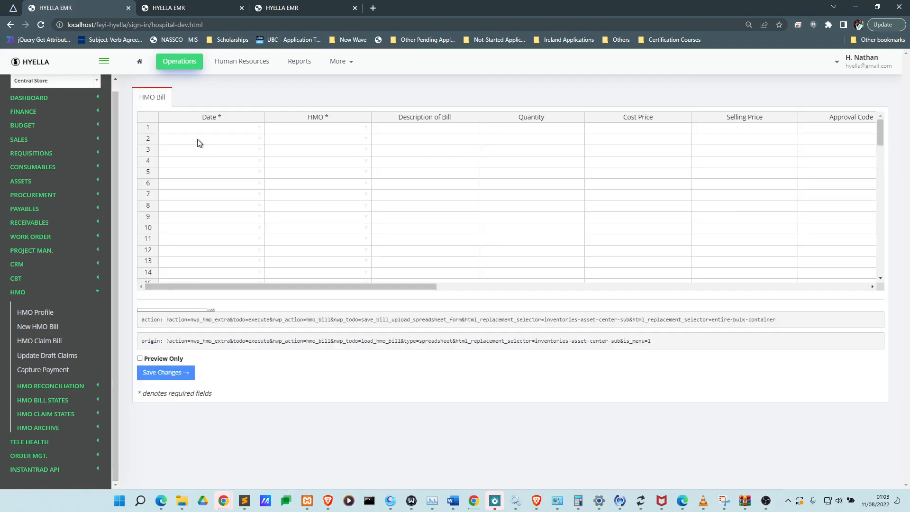
click(179, 130)
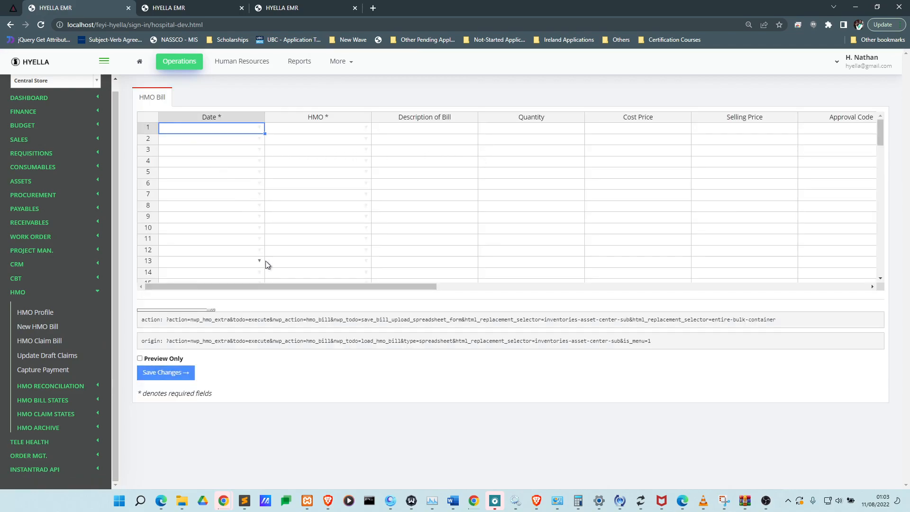
drag(370, 285, 304, 287)
click(261, 132)
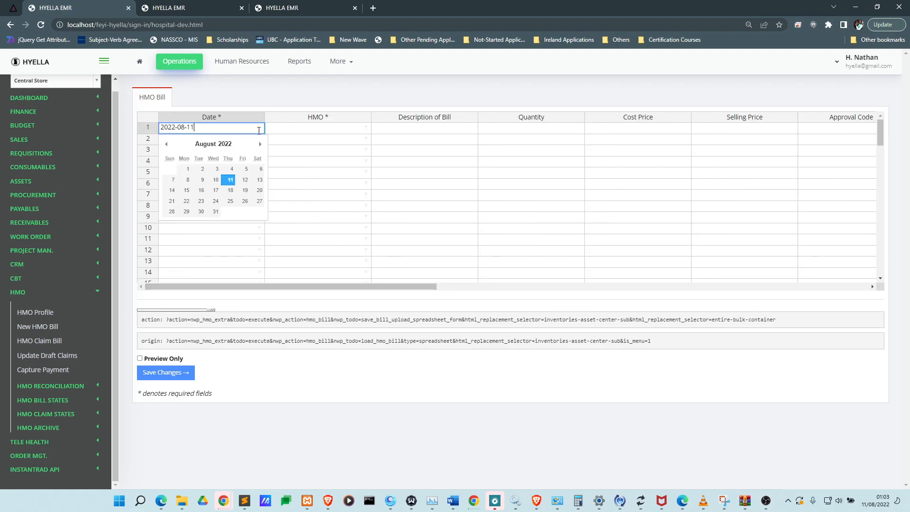
click(226, 180)
- Search the first row's HMO field for "gr" and instead for "as", and choose the second match
click(355, 161)
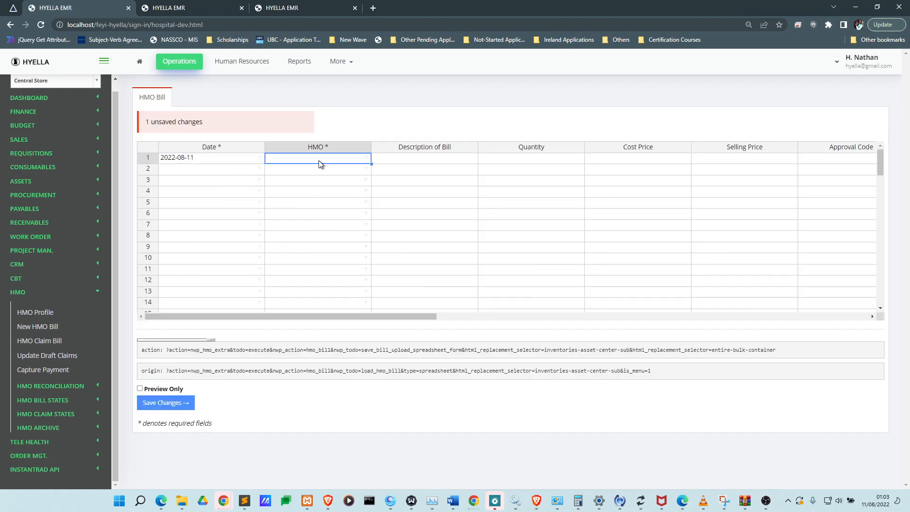
text(gr)
click(315, 170)
double_click(351, 160)
key(ctrl+a)
key(BackSpace)
text(as)
click(317, 176)
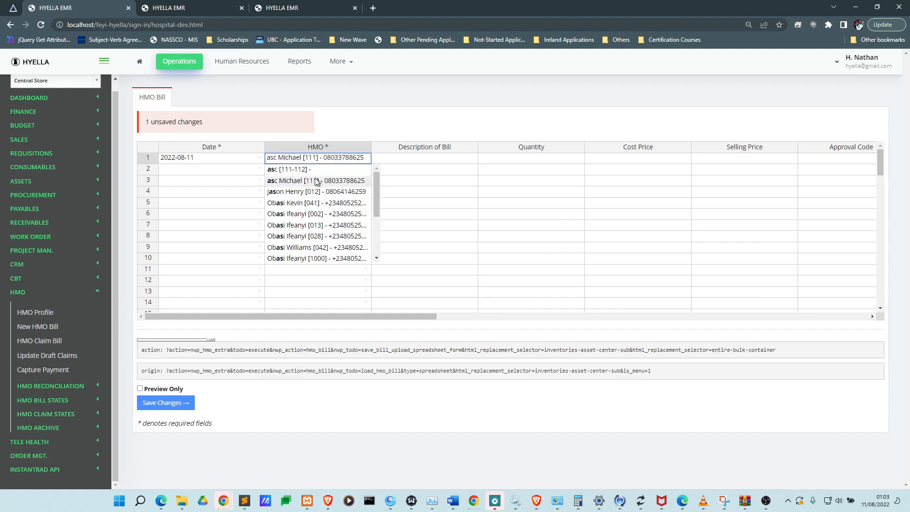
- Enter "Video Desc 1" as the first row's bill description and 25 as its quantity
click(425, 165)
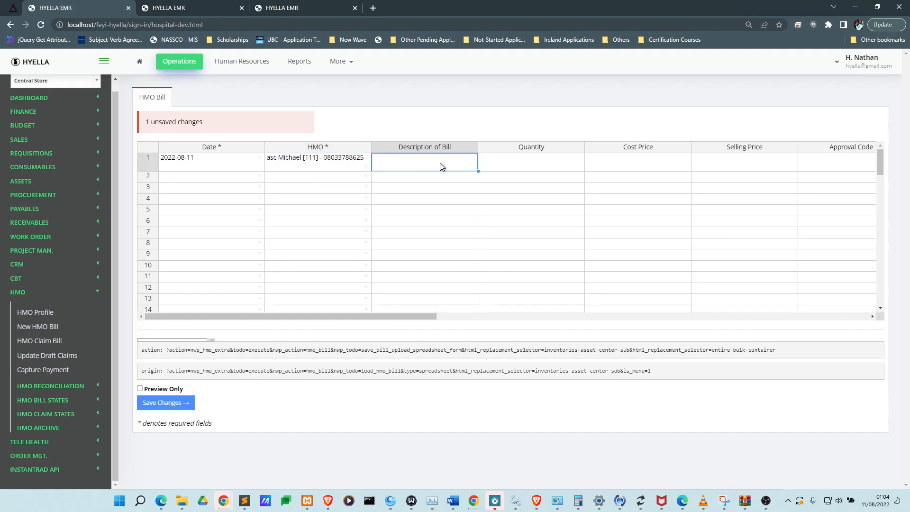
text(Video)
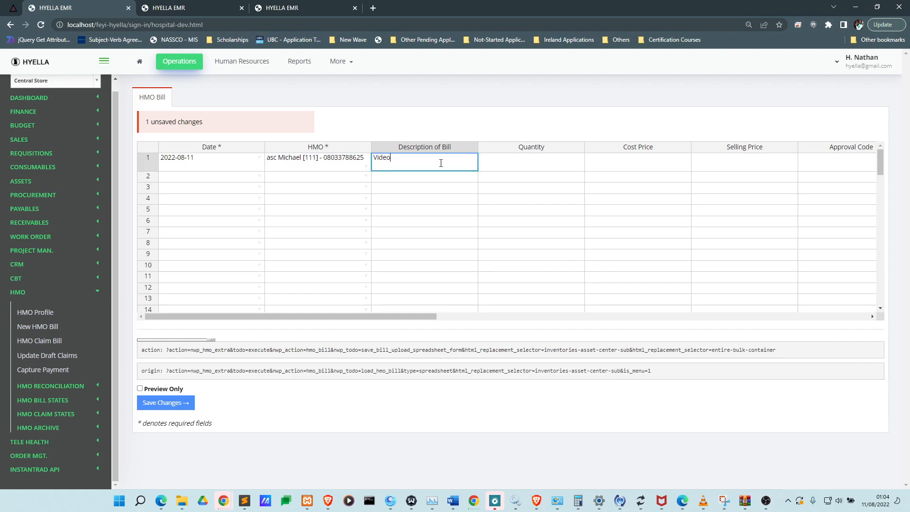
text( Desc 1)
click(539, 158)
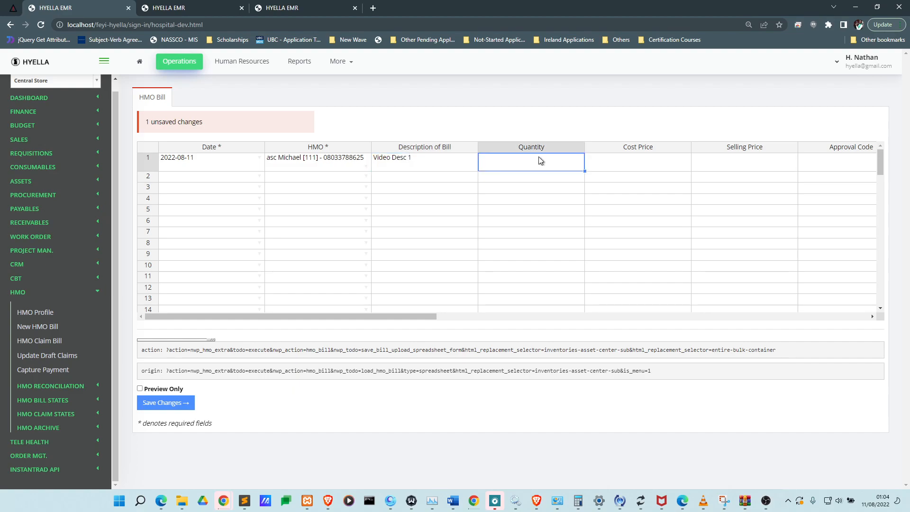
key(Return)
double_click(530, 162)
- Set the first row's cost price to 500 and its selling price to 505
click(640, 164)
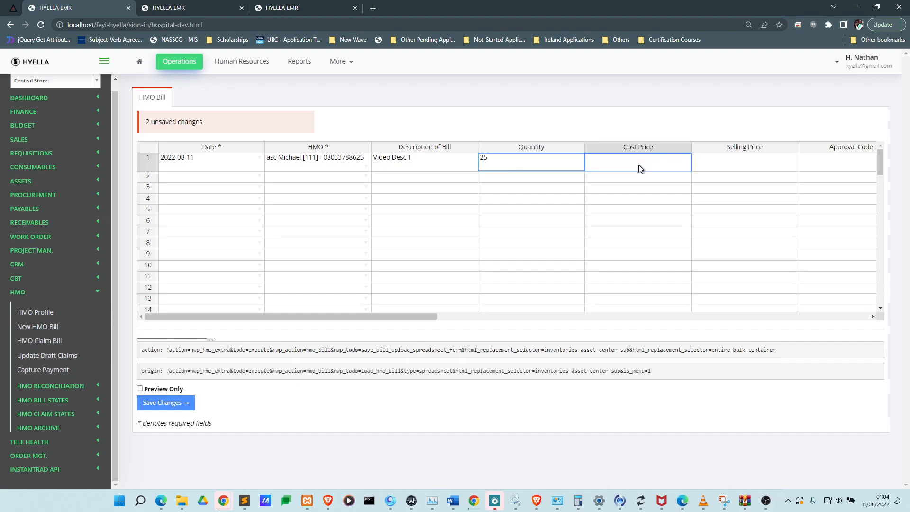
text(500)
click(738, 165)
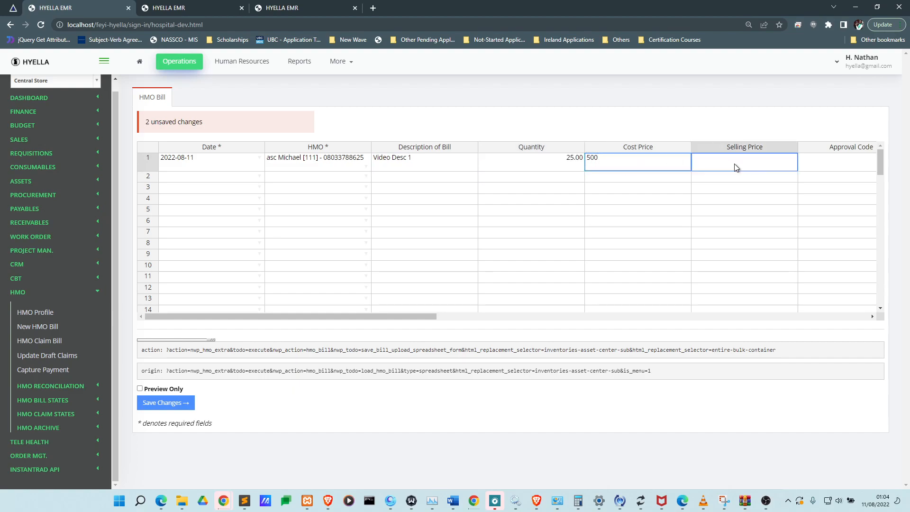
text(50)
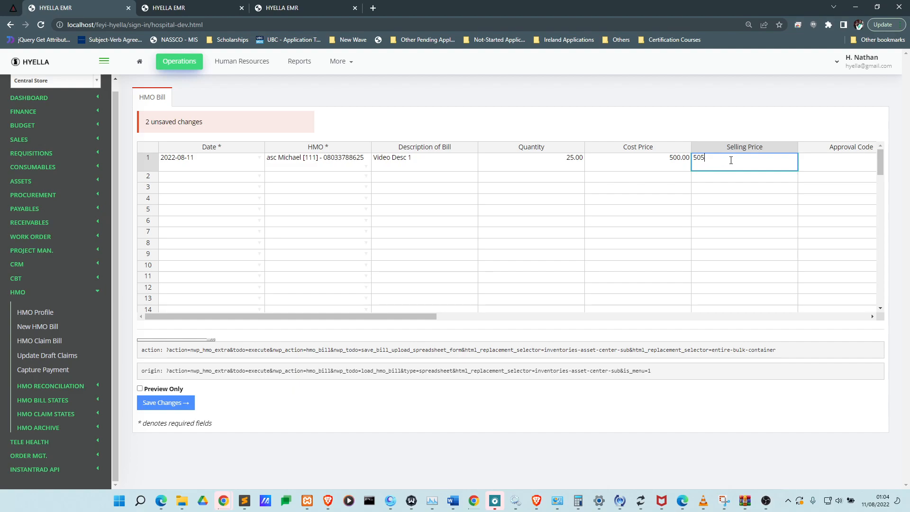
text(5)
click(817, 168)
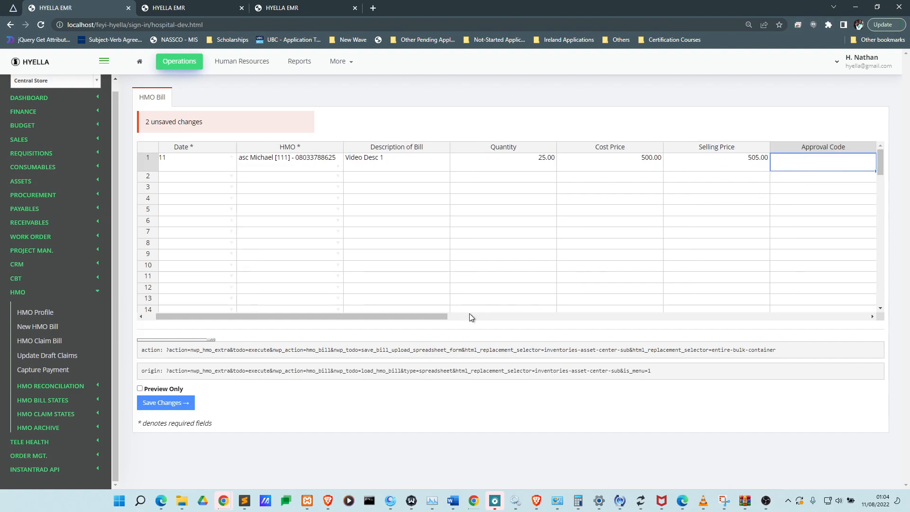
- Set the first row's coverage category to Fee for Service
click(416, 308)
drag(459, 316, 682, 306)
click(535, 179)
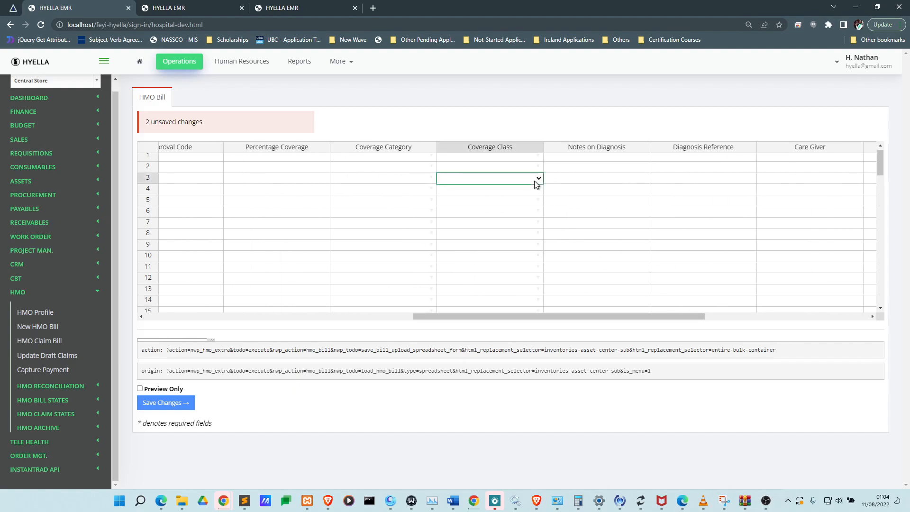
click(430, 156)
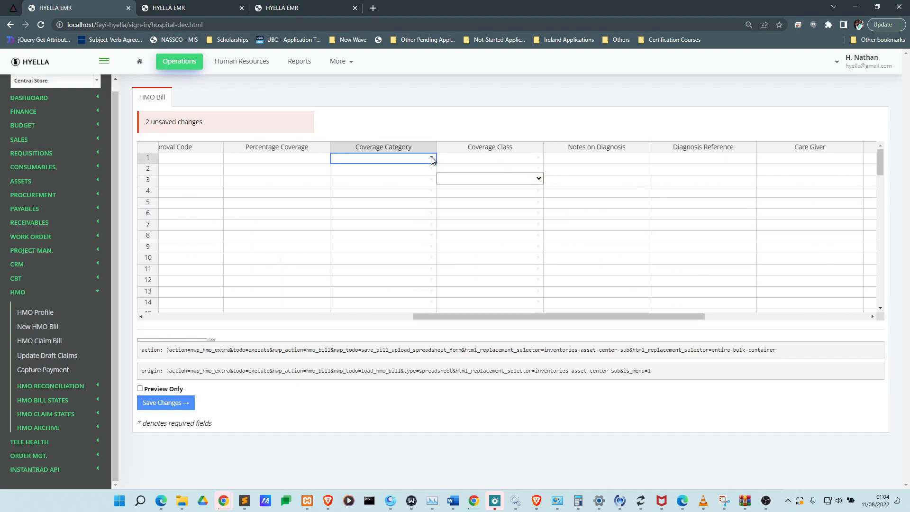
click(431, 158)
click(432, 160)
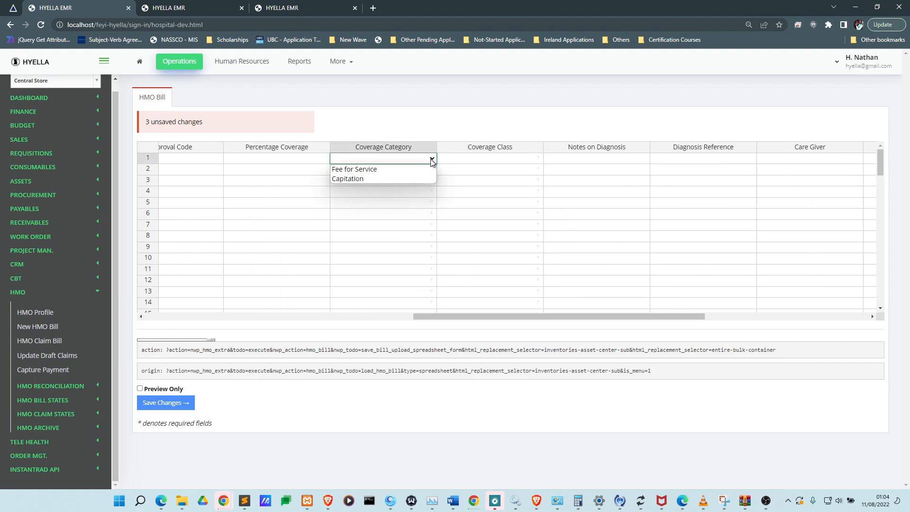
click(429, 169)
- Set the first row's coverage class to Secondary Care
click(545, 159)
click(538, 157)
click(538, 158)
click(519, 176)
- Set the first row's store to Central Store by searching for "ce", and enter "Remk 1" as its remark
click(624, 160)
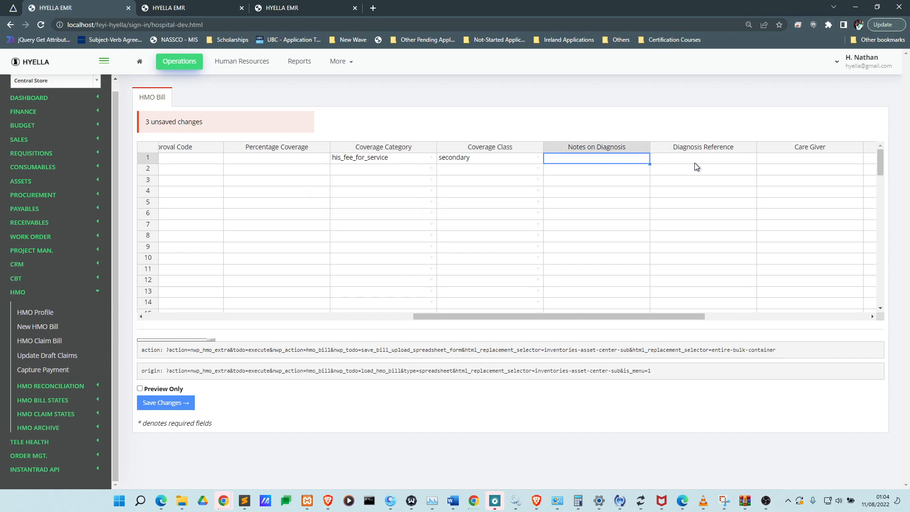
scroll(697, 161, right, 3)
click(621, 159)
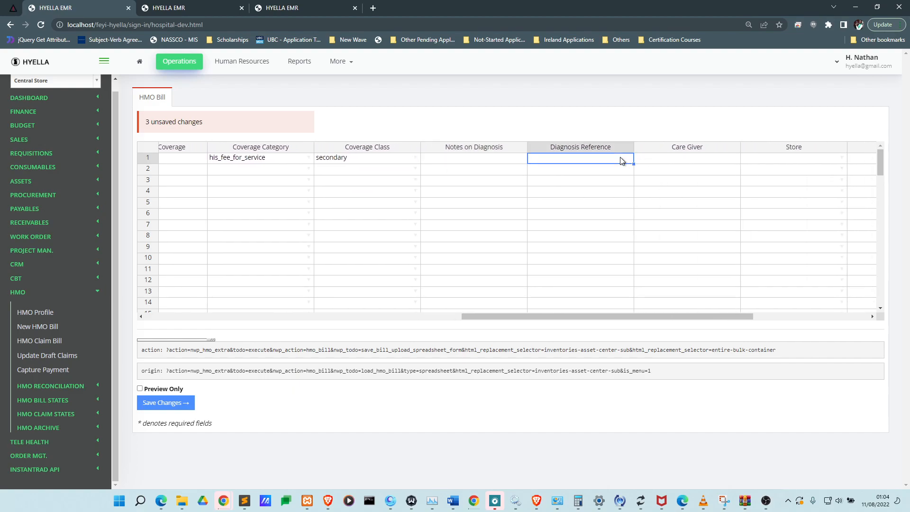
scroll(582, 161, right, 5)
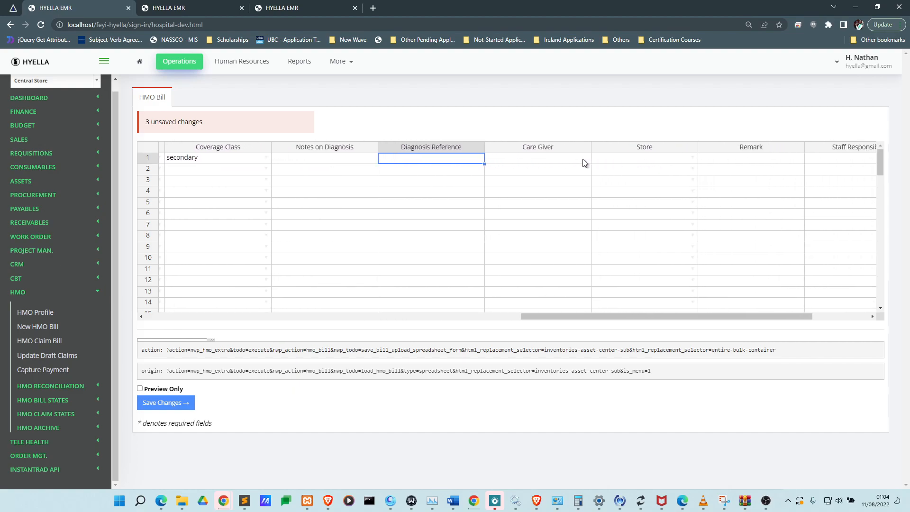
click(536, 160)
text(ce)
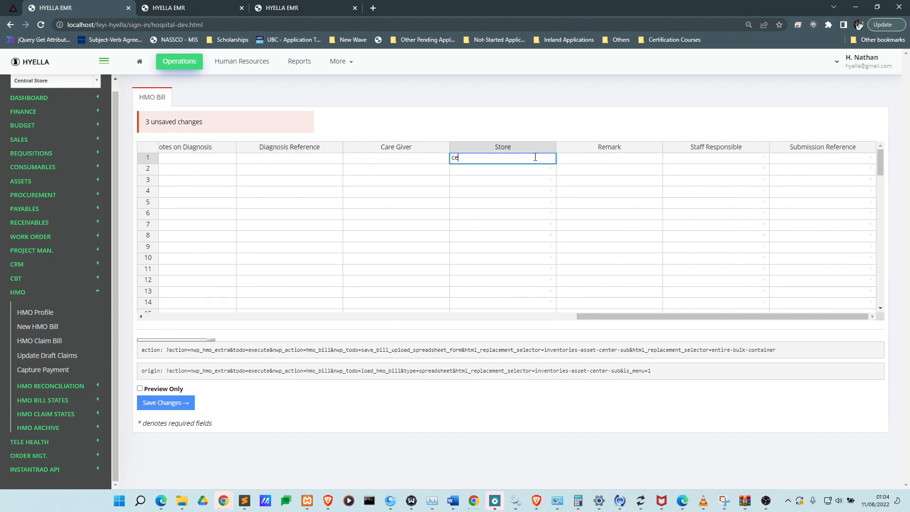
click(498, 172)
click(611, 160)
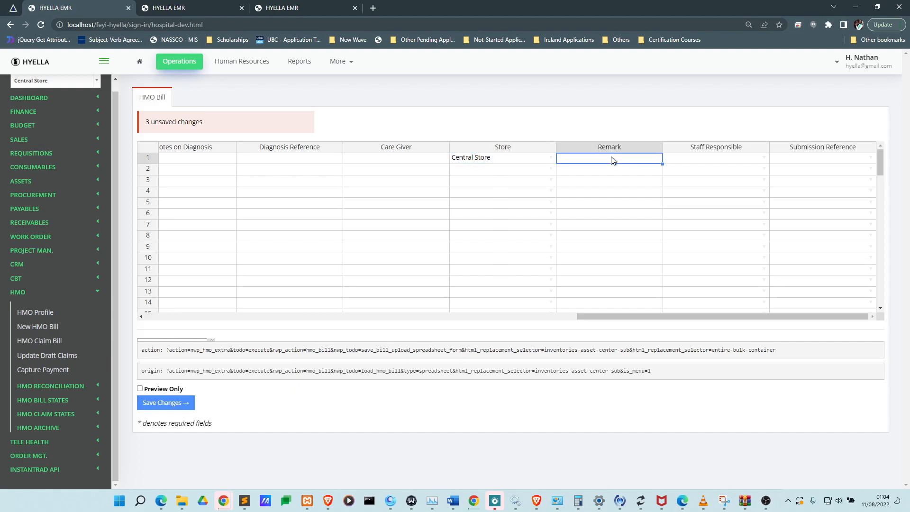
text(Remk 1)
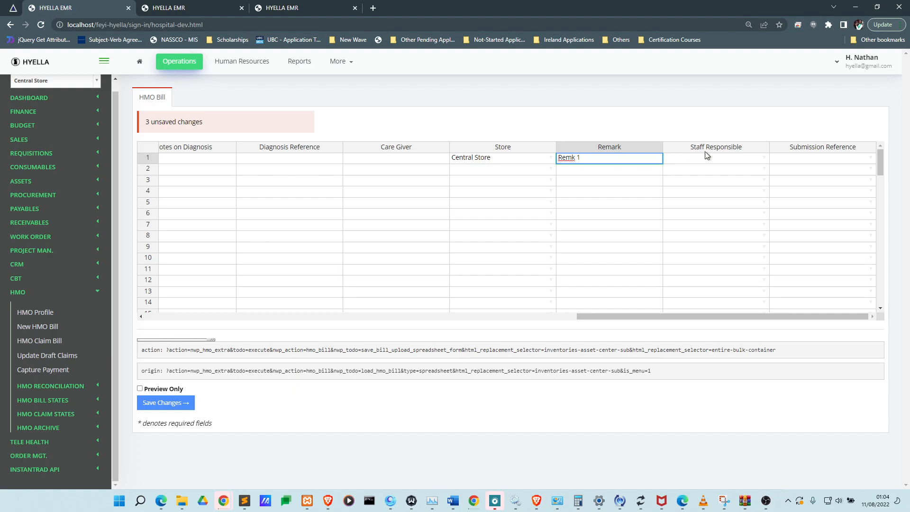
- Copy the whole first bill row into the second row
drag(599, 315, 133, 293)
click(148, 166)
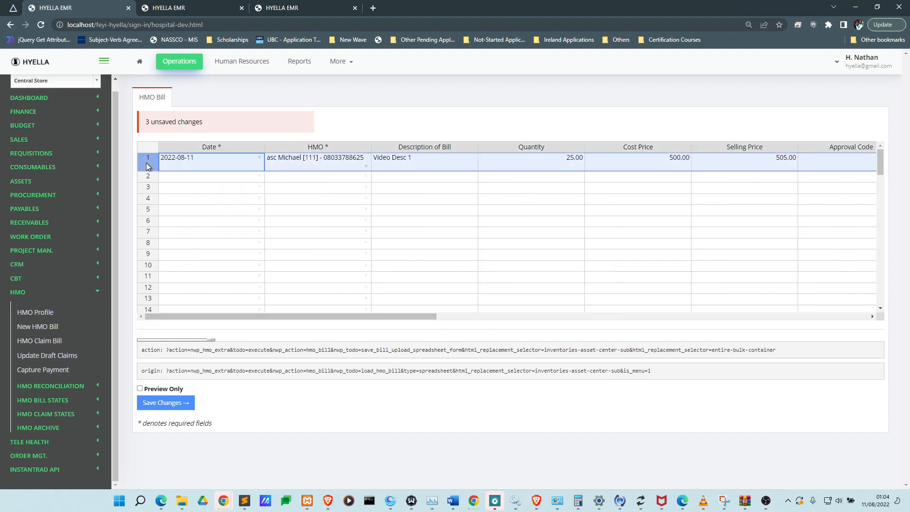
click(147, 177)
key(ctrl+v)
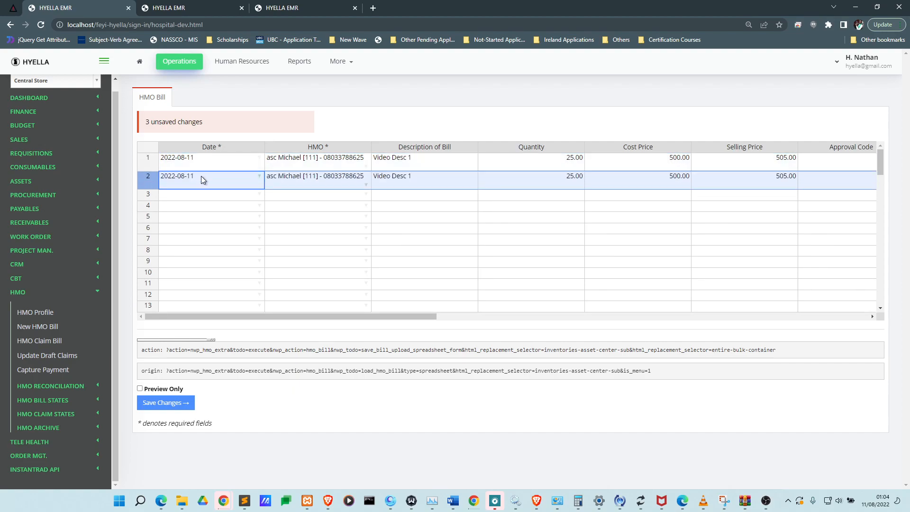
- Search the second row's HMO field for "as" and choose the same HMO as in the first row
click(313, 184)
text(as)
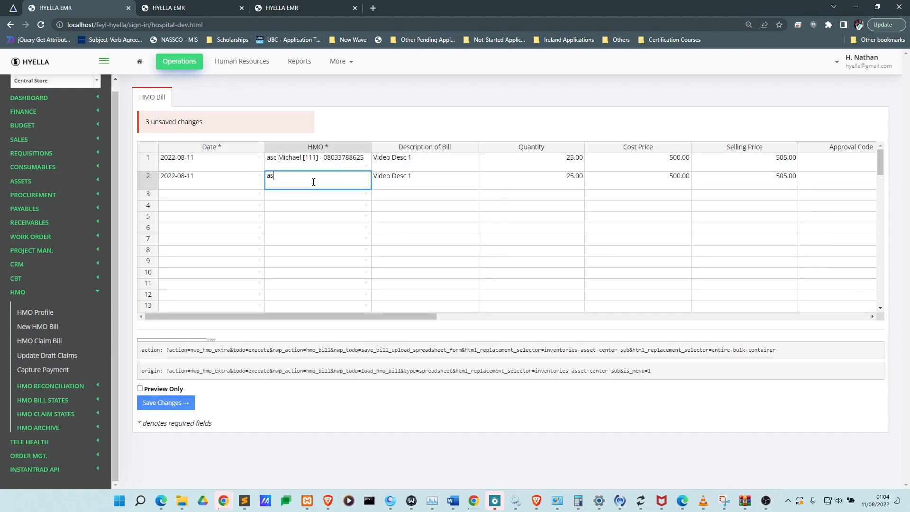
click(308, 208)
click(516, 189)
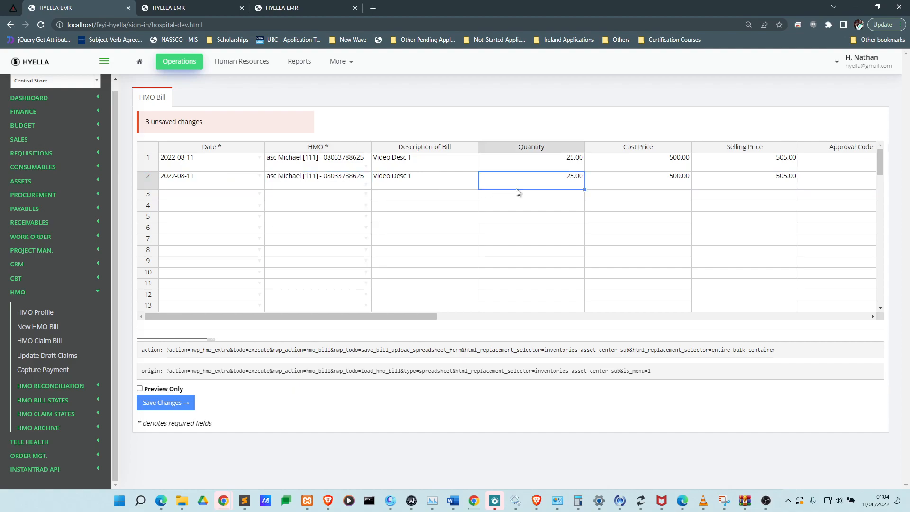
- Change the second row's bill description to "Video Desc 2" and its quantity to 30
click(423, 182)
double_click(419, 175)
key(BackSpace)
text(2)
double_click(550, 179)
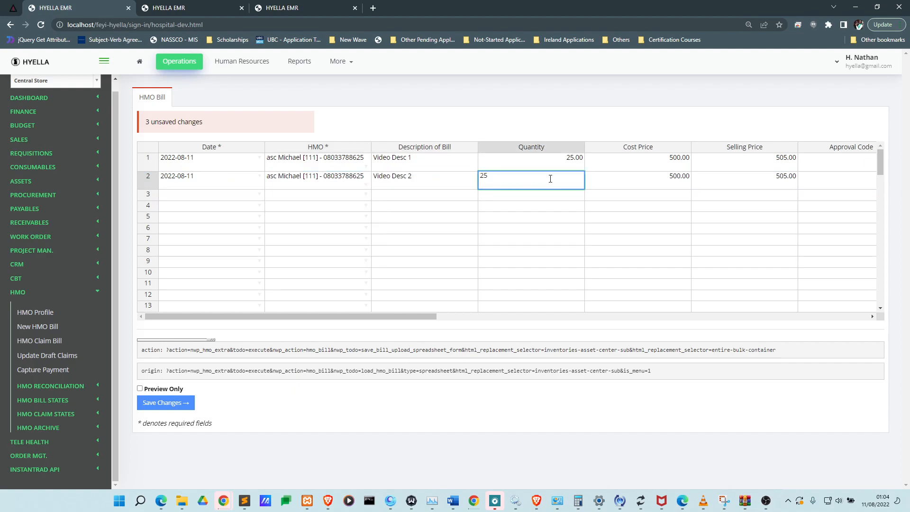
text(30)
key(Tab)
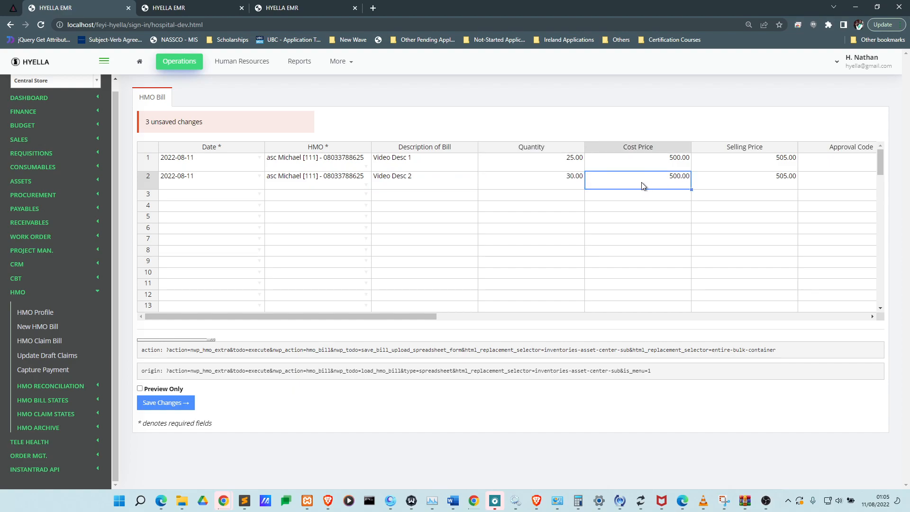
- Set the second row's cost price to 410 and its selling price to 420
text(410)
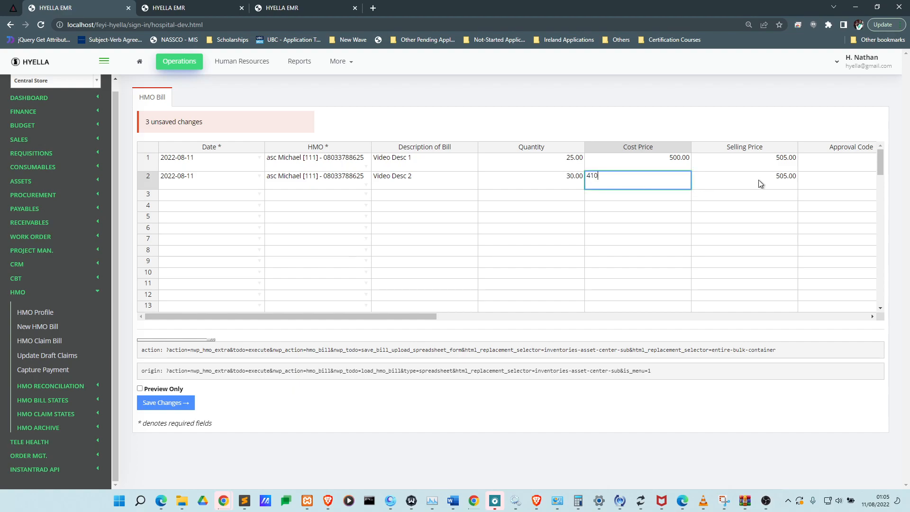
key(Tab)
text(420)
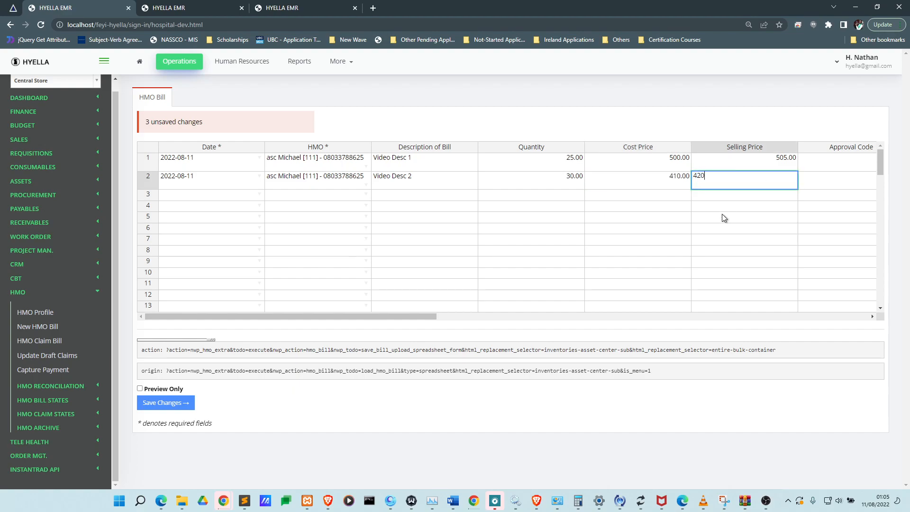
click(719, 214)
- Change the second row's remark to "Remk 2"
drag(483, 315, 820, 317)
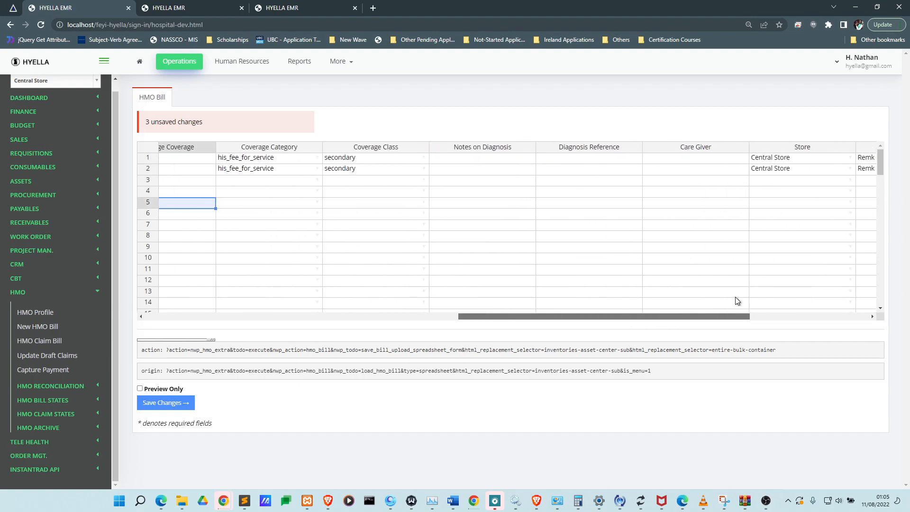
click(668, 159)
click(670, 170)
double_click(669, 169)
click(669, 168)
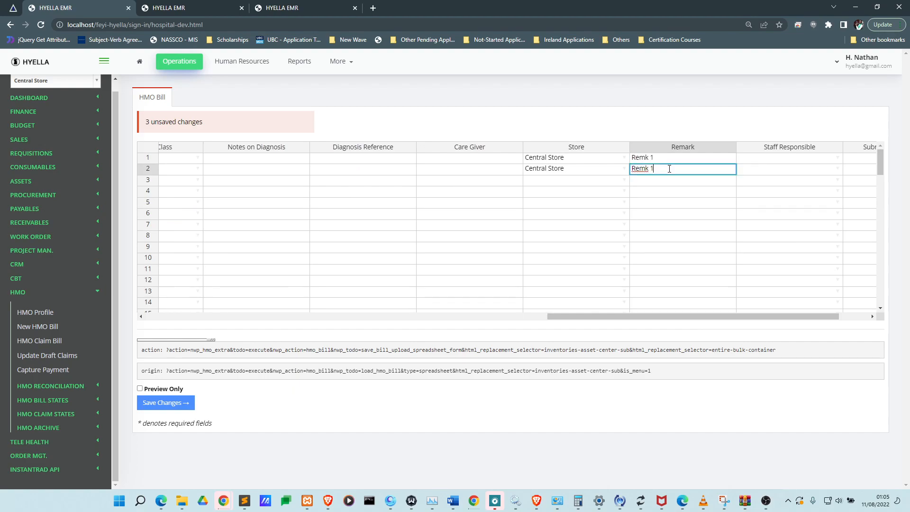
text(2)
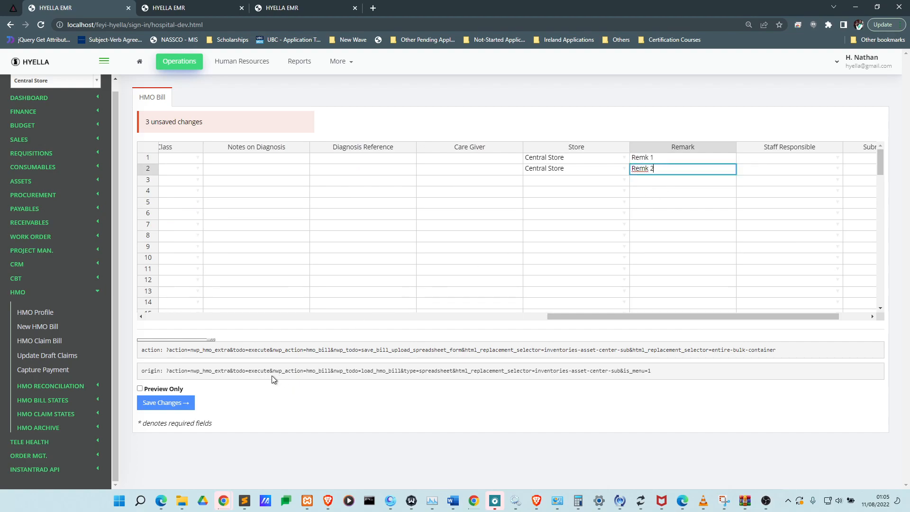
- Submit the two bill rows as preview only, review the bulk data capture preview and close it
click(140, 388)
click(162, 402)
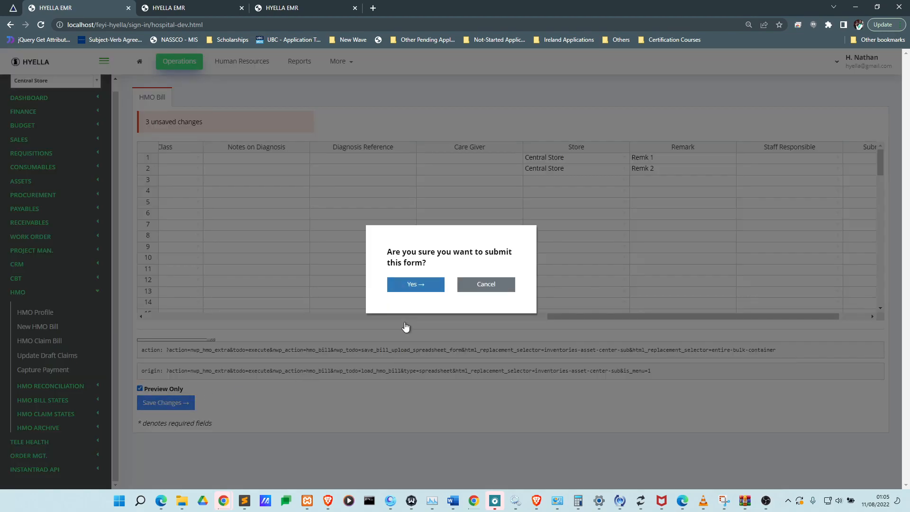
click(419, 286)
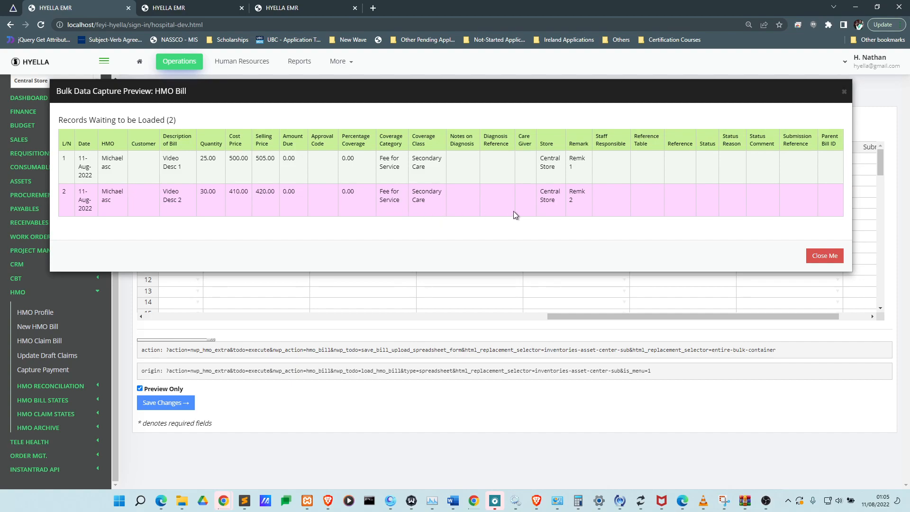
click(825, 256)
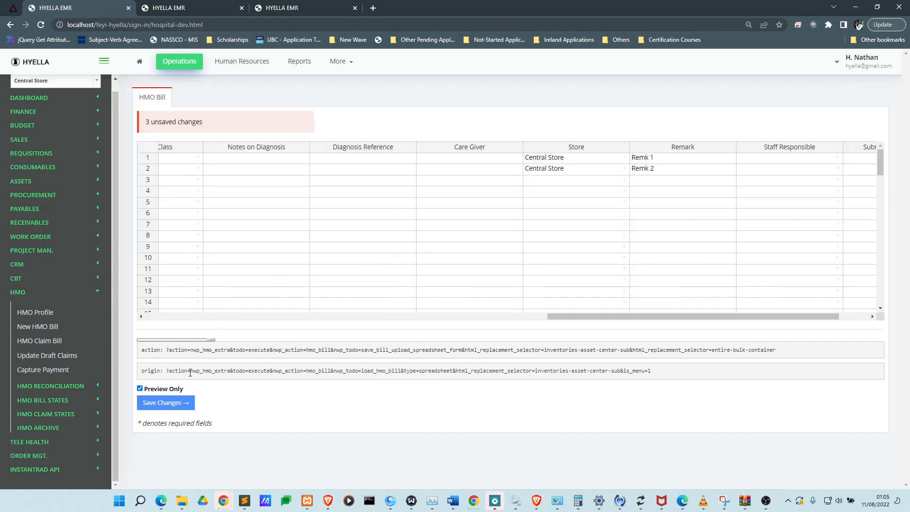
- Turn off preview only and save the two HMO bill rows, confirming the submission
click(152, 392)
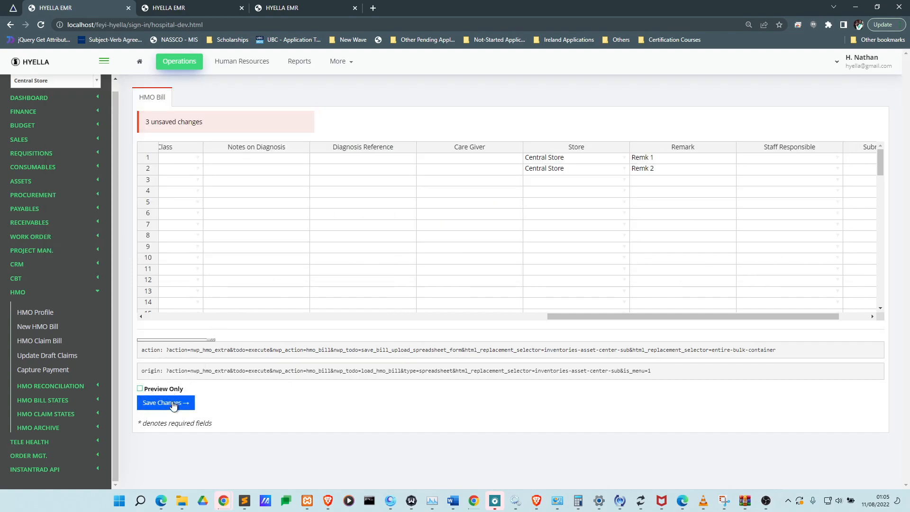
click(173, 404)
click(411, 284)
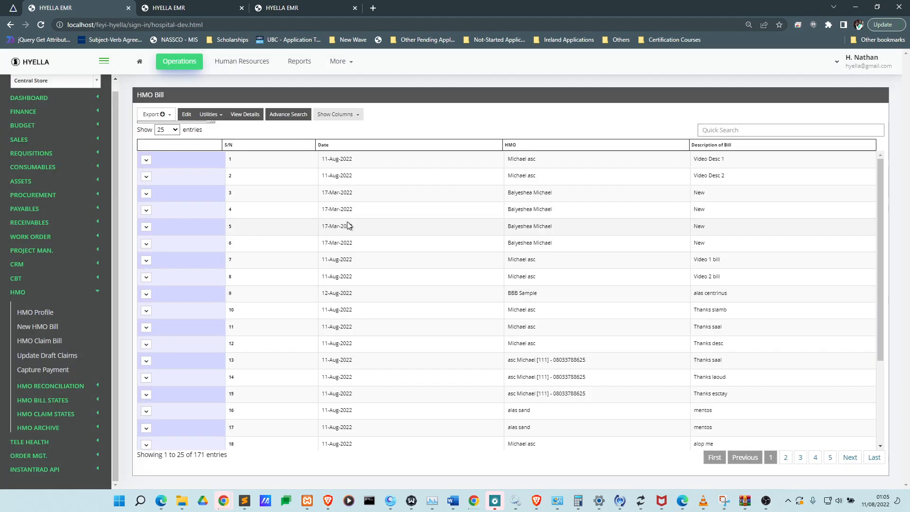
- Highlight the Video Desc 1 and Video Desc 2 bills in the HMO bill list
click(528, 159)
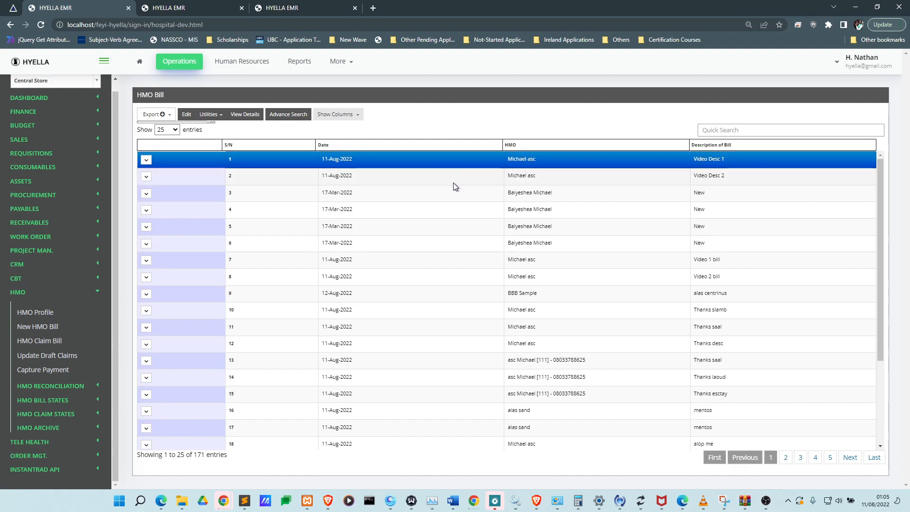
click(454, 174)
click(510, 165)
click(472, 181)
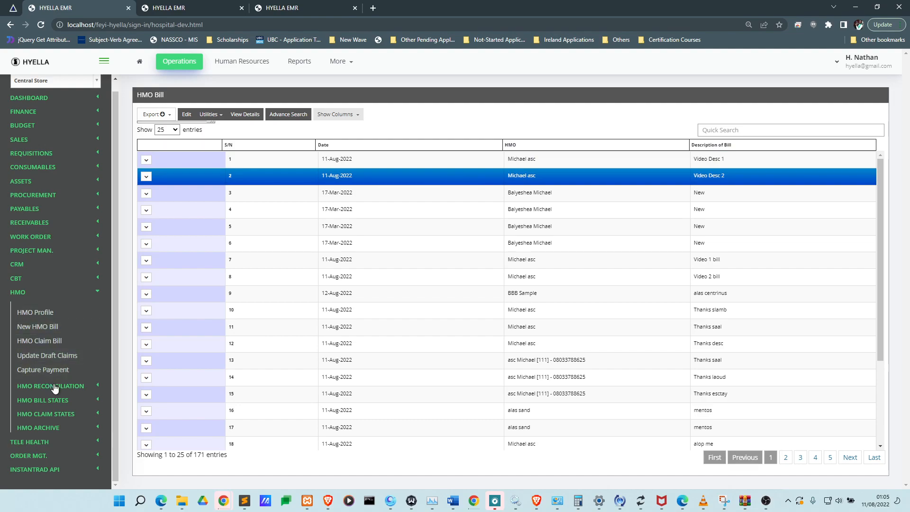
- Expand the HMO bill states and review the draft bills, selecting the first one
click(28, 404)
scroll(55, 393, down, 3)
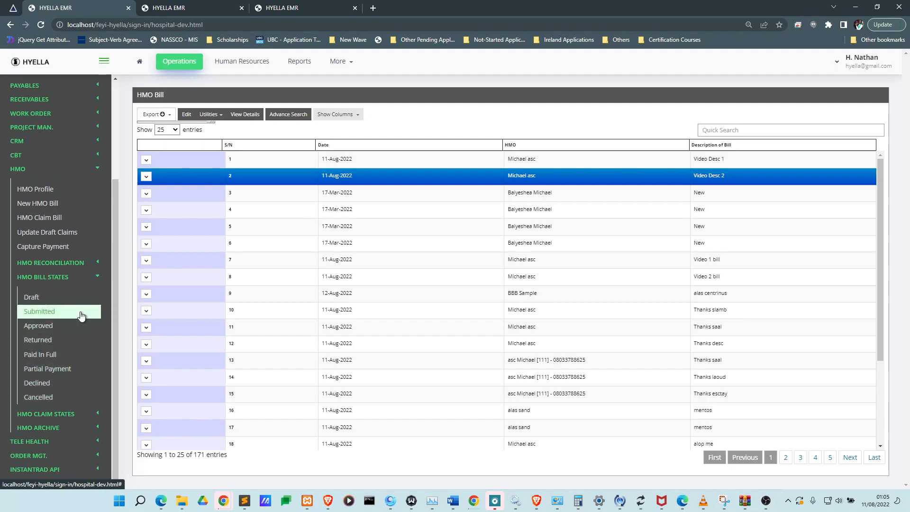
click(42, 301)
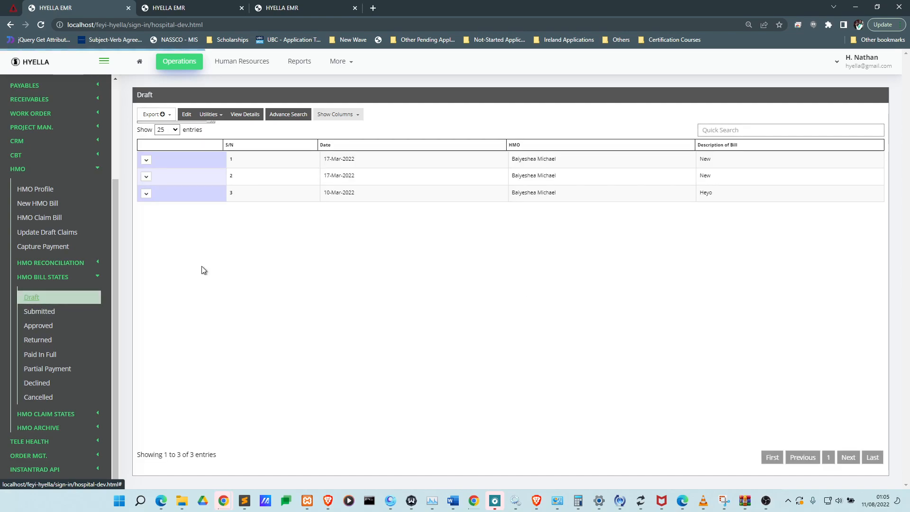
click(343, 159)
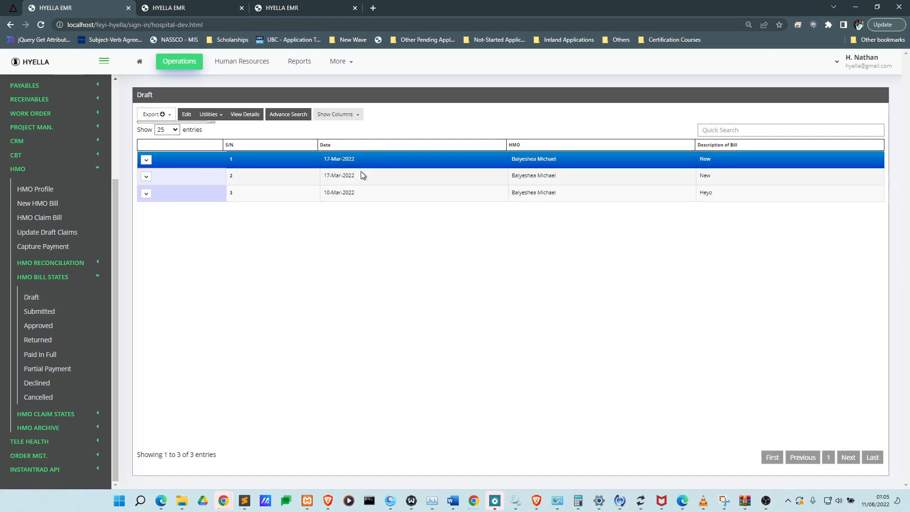
- Show the approved HMO bills and highlight the Video Desc 1 and Video Desc 2 entries
click(109, 324)
click(283, 160)
click(288, 174)
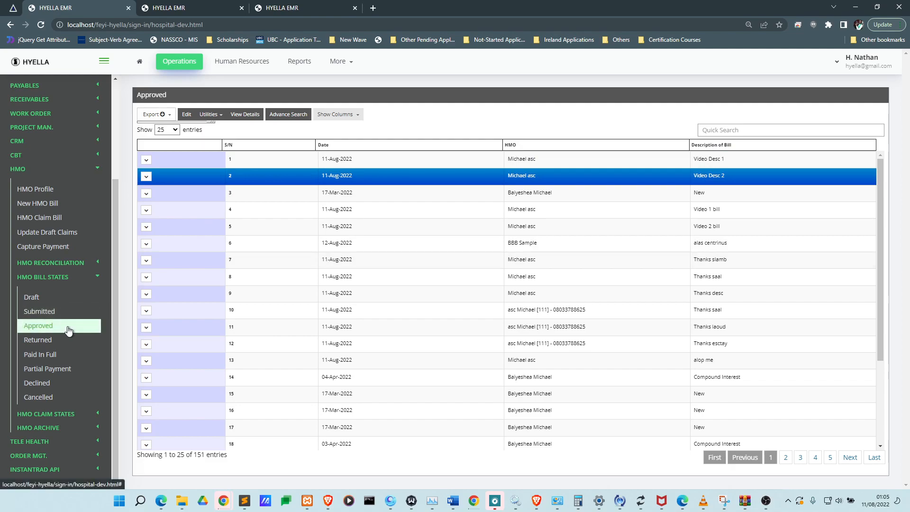
- Open the HMO BILL CREATION STATUS general setting for editing, highlight its value, and return to the approved bills without saving
click(305, 9)
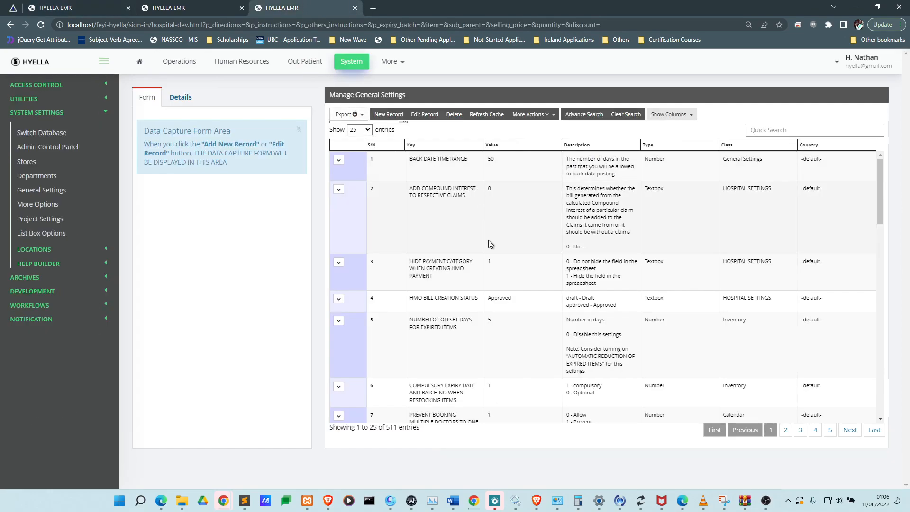
click(483, 300)
click(425, 114)
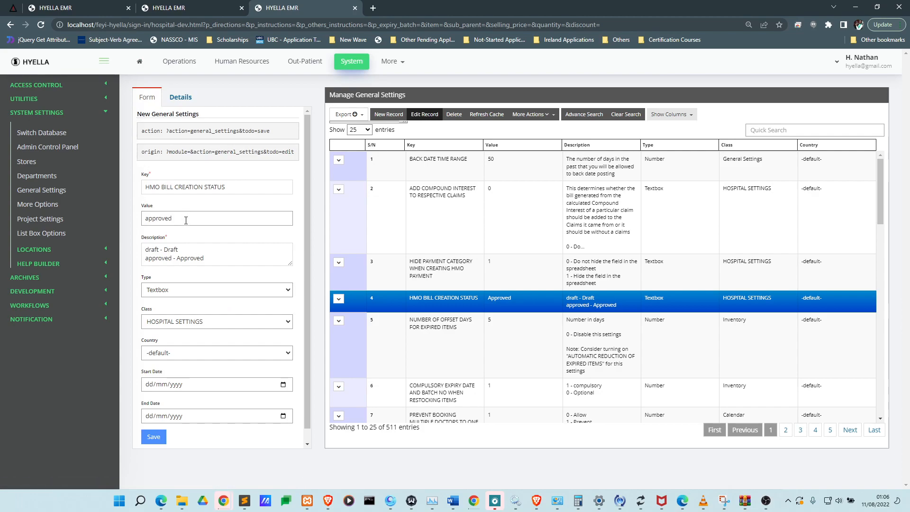
double_click(162, 218)
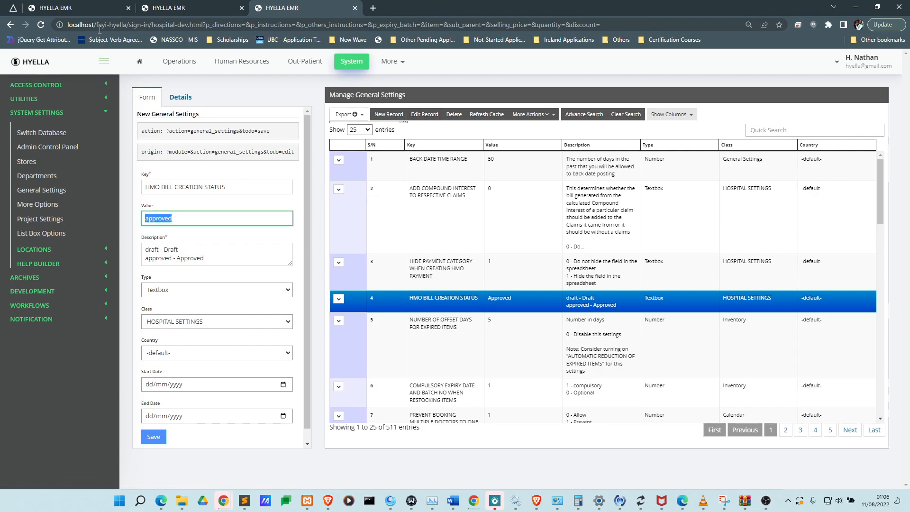
click(90, 7)
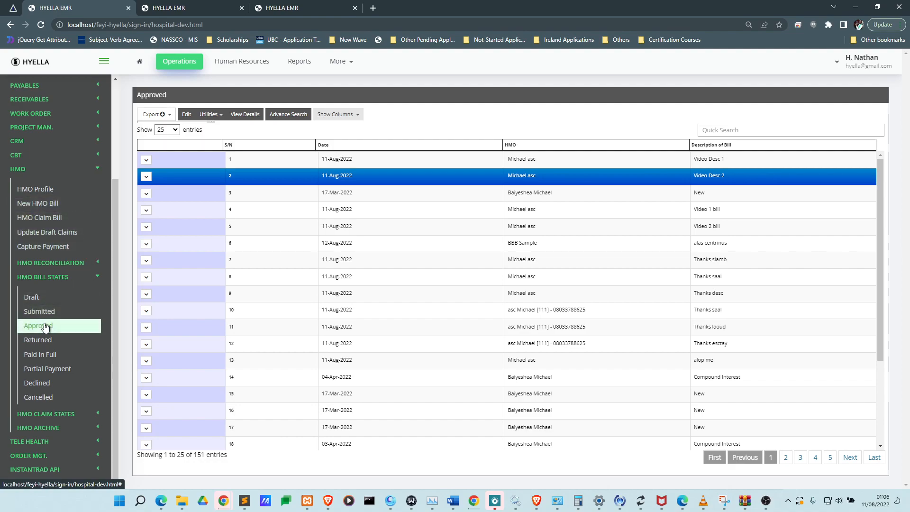
- Compare the draft and approved HMO bills, highlighting the Video Desc 1 and Video Desc 2 entries in the approved bills
click(182, 6)
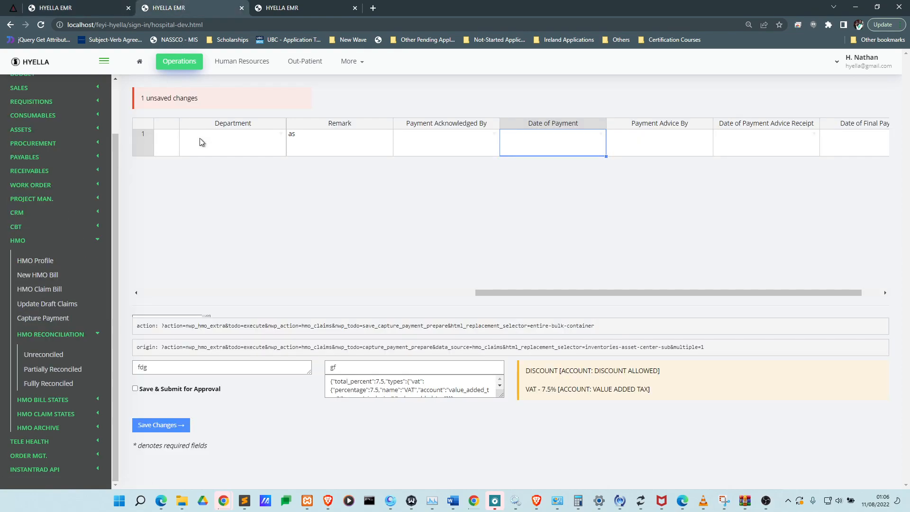
click(102, 6)
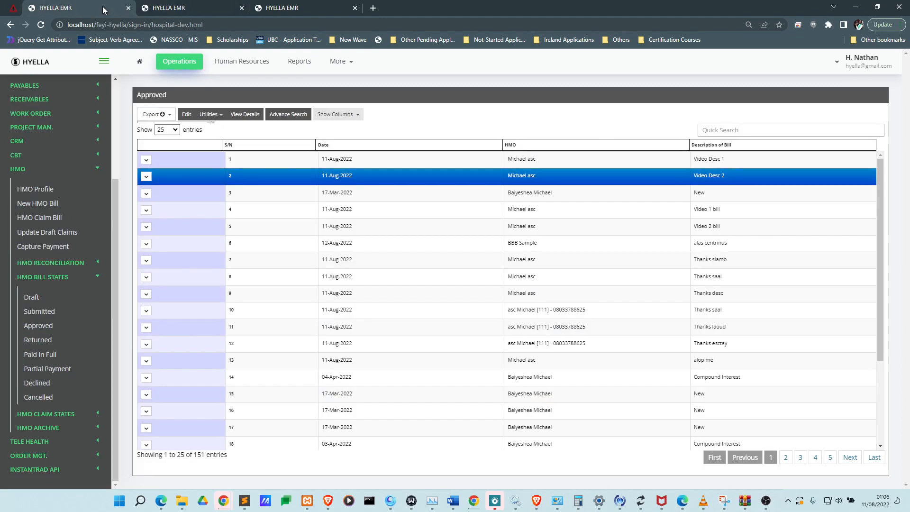
click(44, 296)
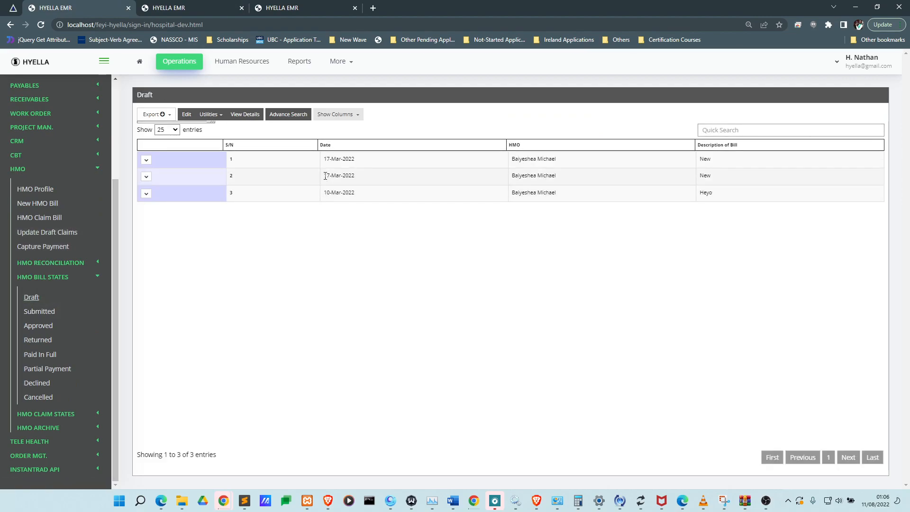
click(58, 326)
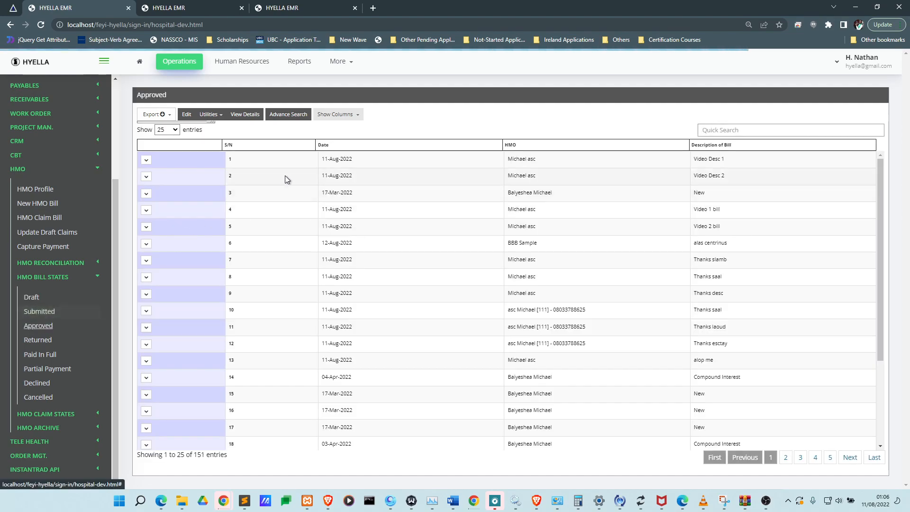
click(299, 160)
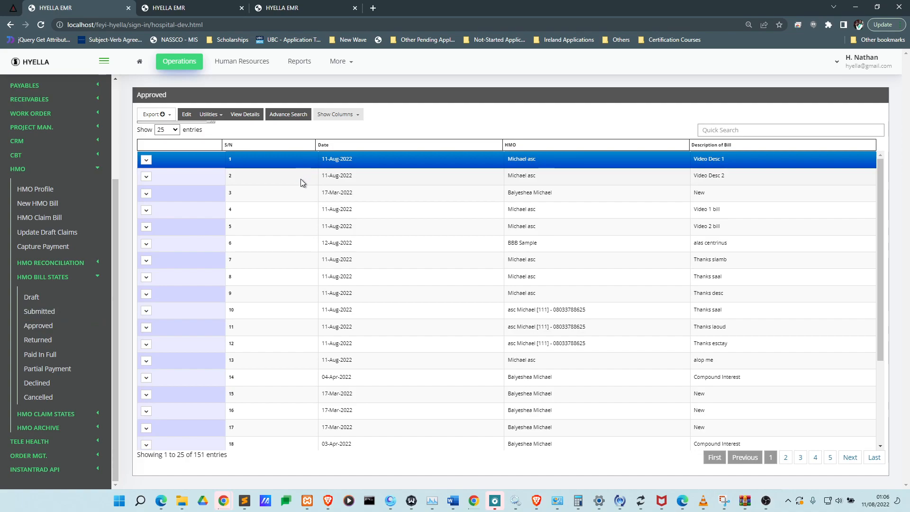
click(301, 179)
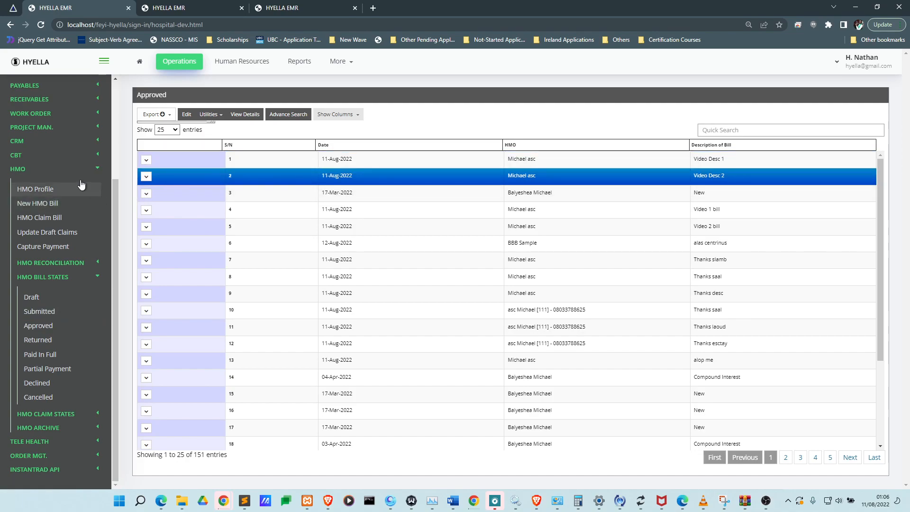
- Start an HMO claim bill for the first HMO in the selection list
click(57, 219)
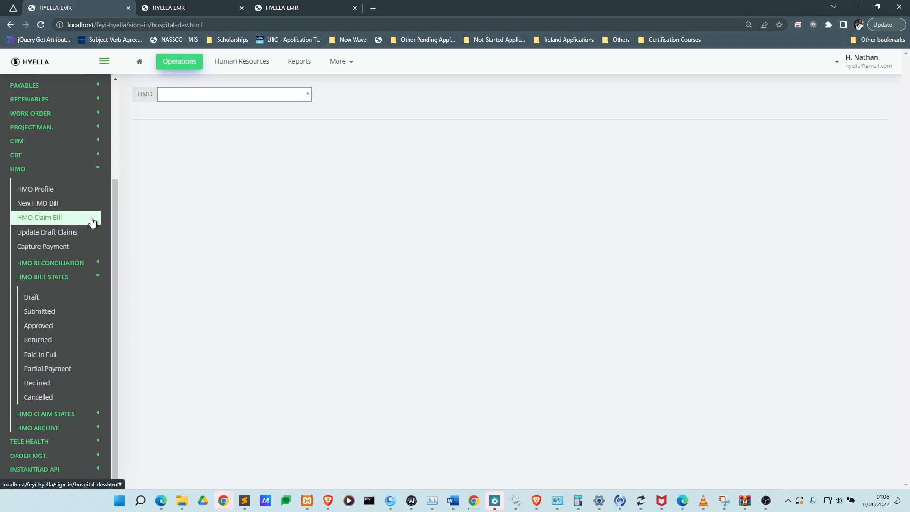
click(209, 94)
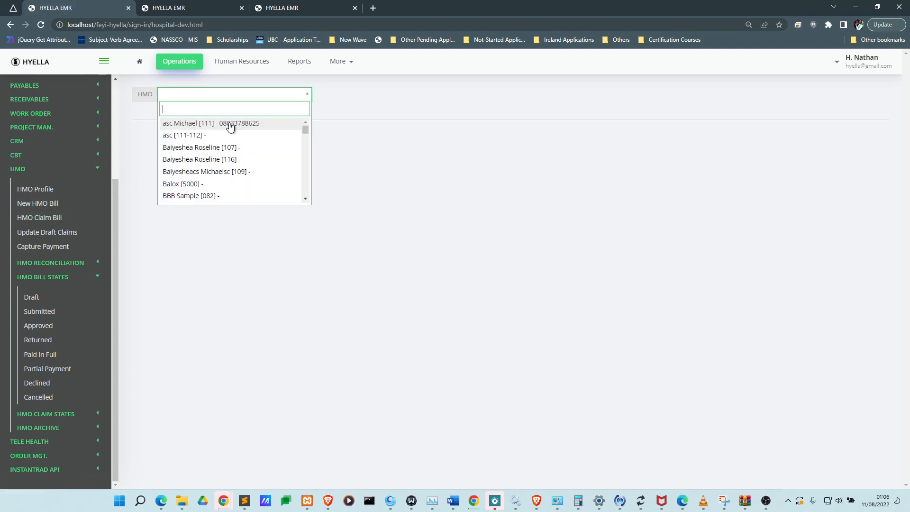
click(231, 124)
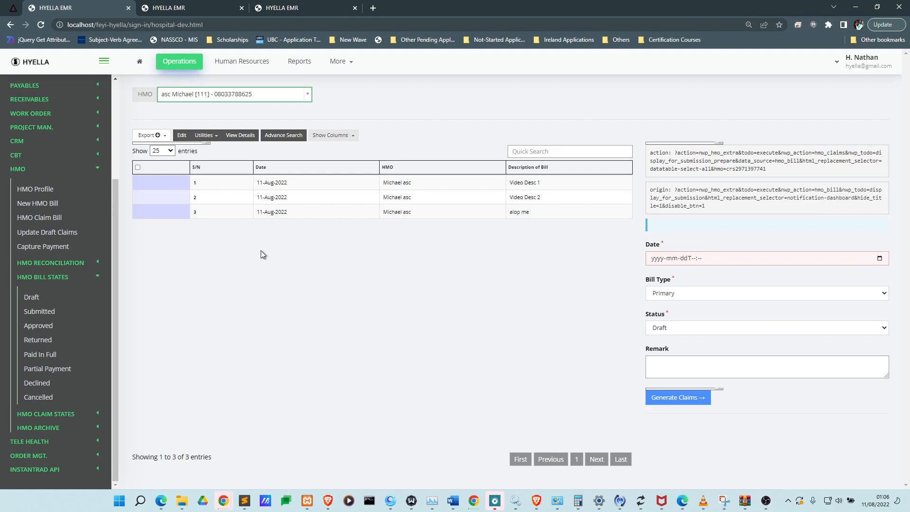
click(425, 187)
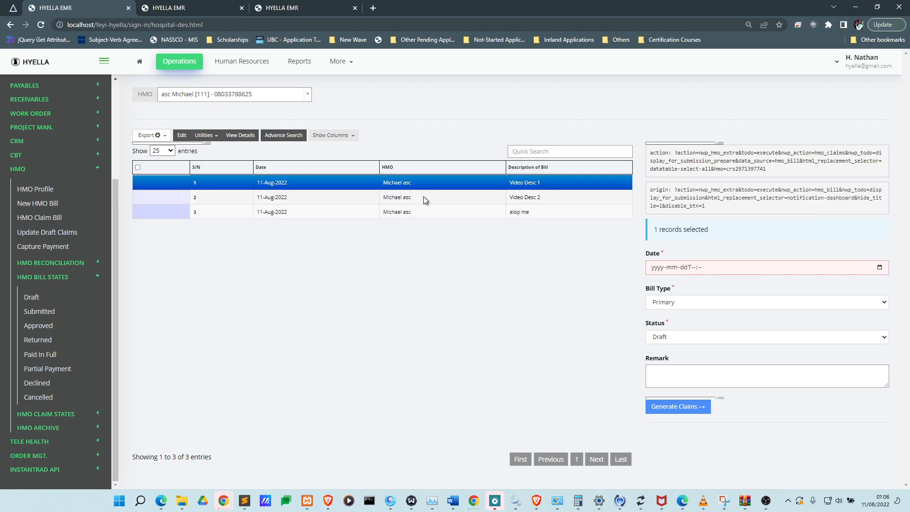
click(425, 198)
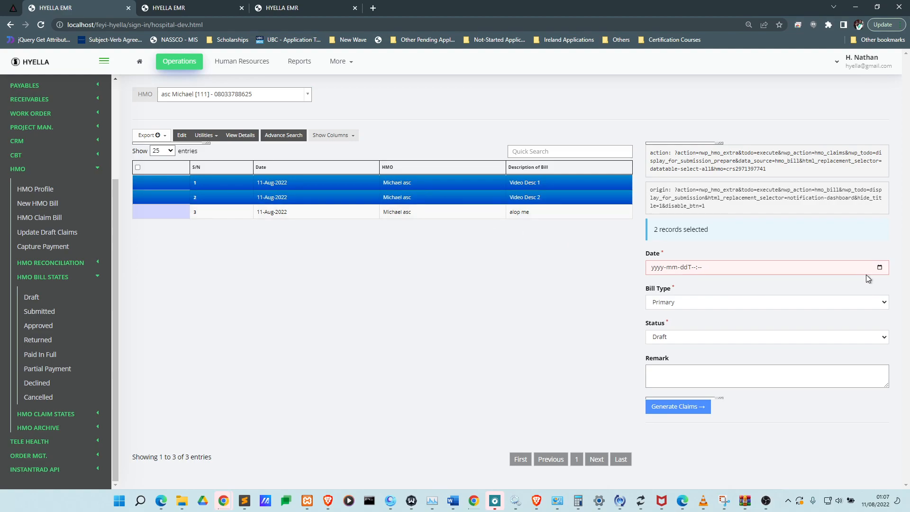
click(880, 268)
click(692, 326)
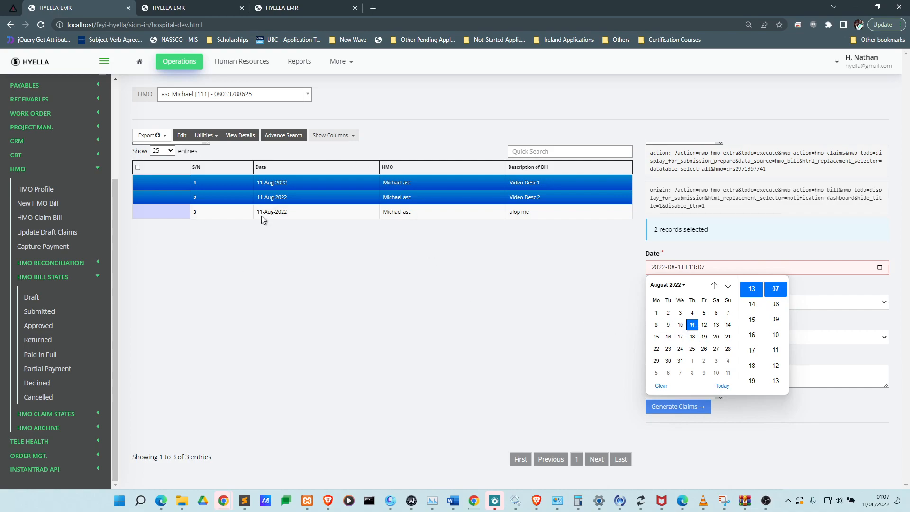
key(alt+Tab)
key(ctrl+r)
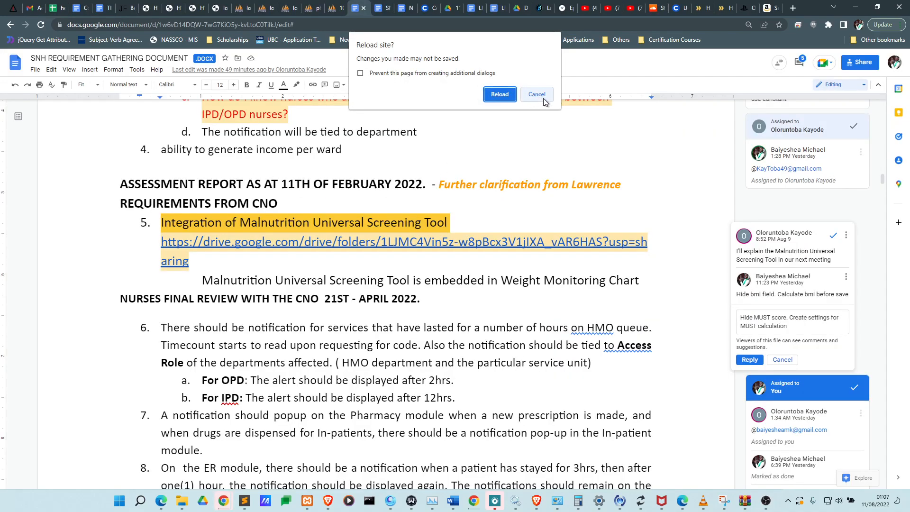
click(537, 95)
key(alt+Tab)
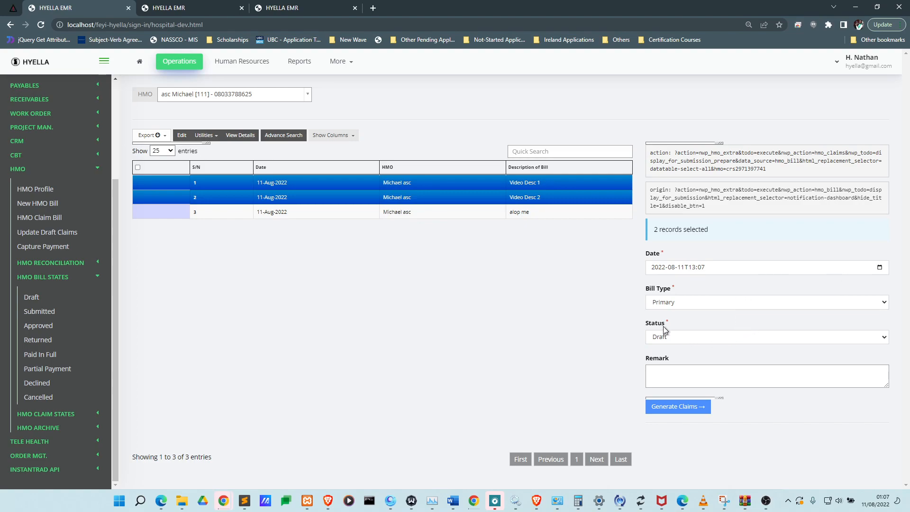
- Enter "Remk save create" as the claim's remark
click(677, 376)
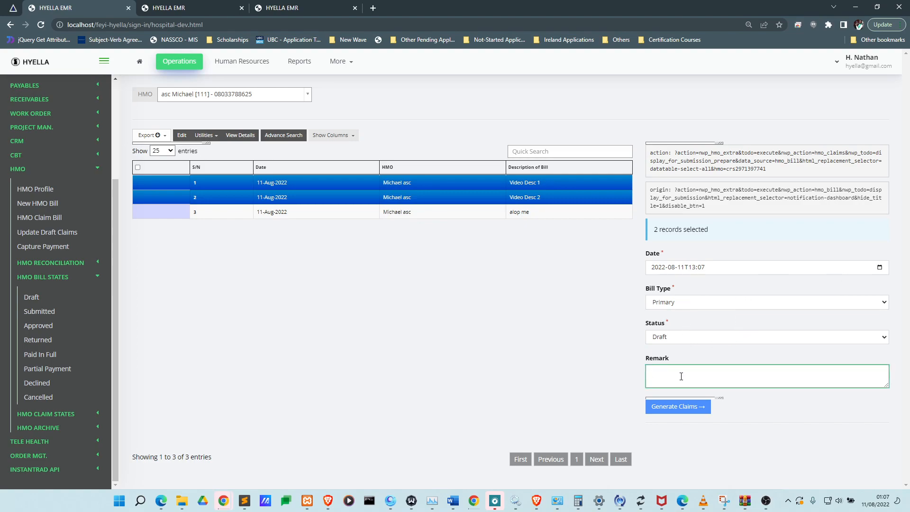
text(Remk saved create)
click(741, 352)
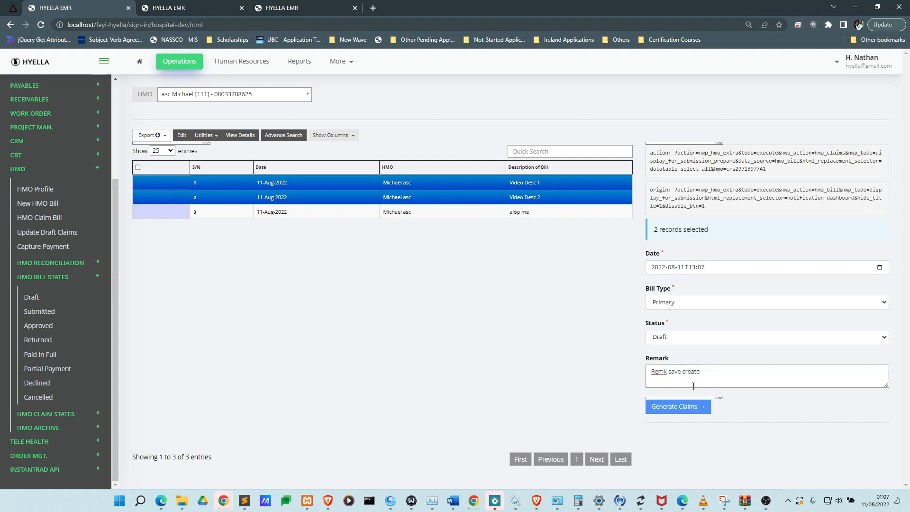
- Show the claim's available status options and try switching the status between Approved and Draft
double_click(661, 324)
click(678, 336)
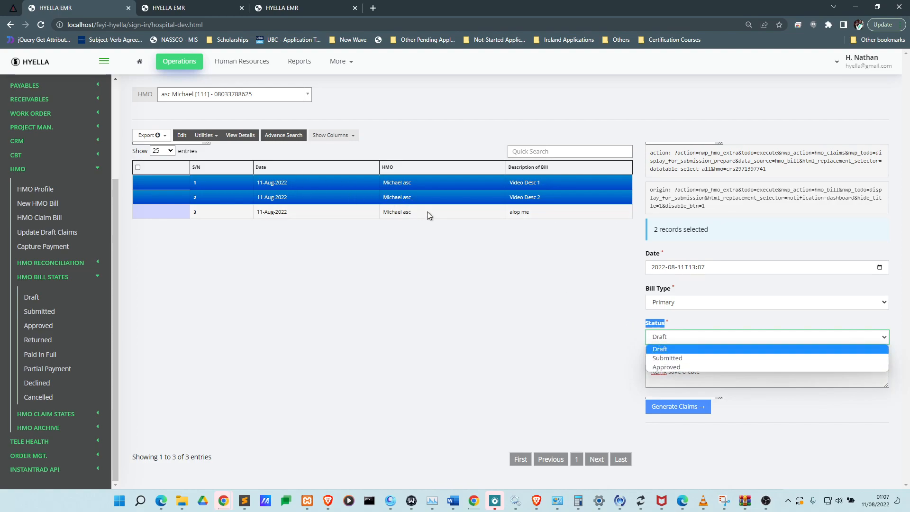
key(Down)
key(Down)
key(Return)
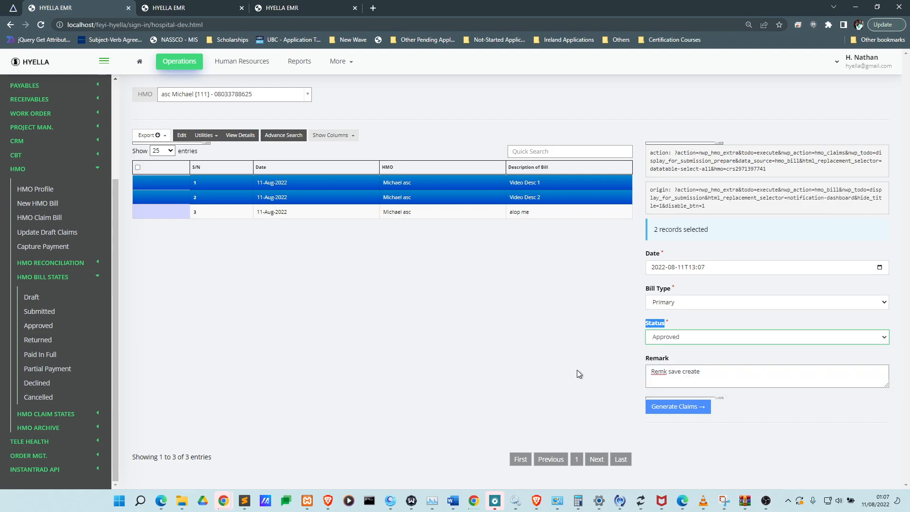
click(684, 340)
click(677, 349)
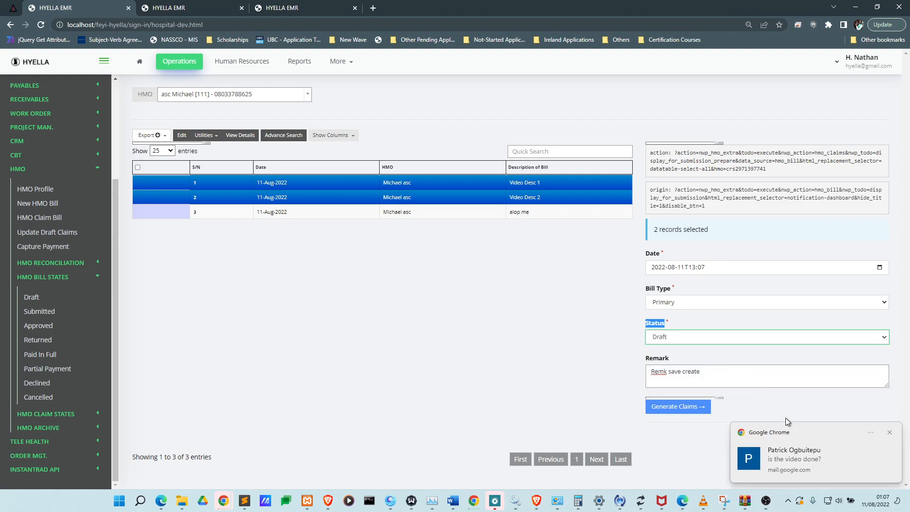
click(889, 433)
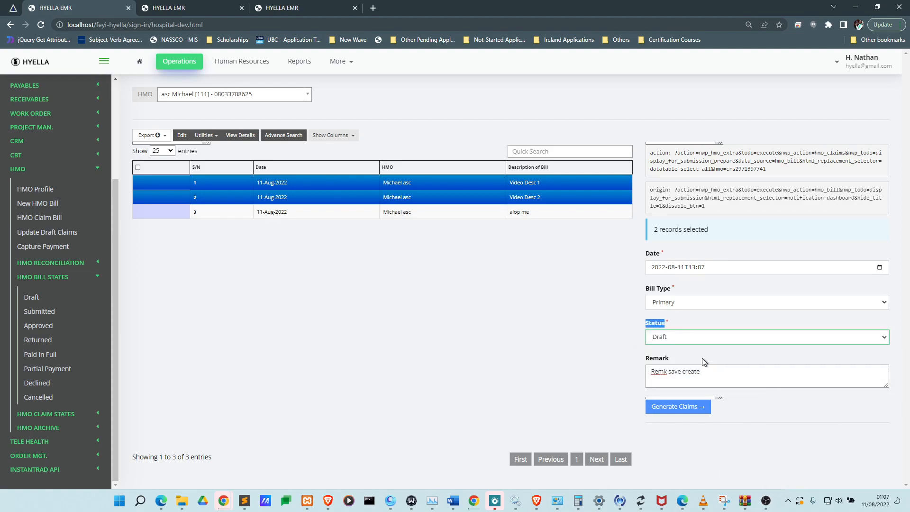
click(680, 341)
click(699, 328)
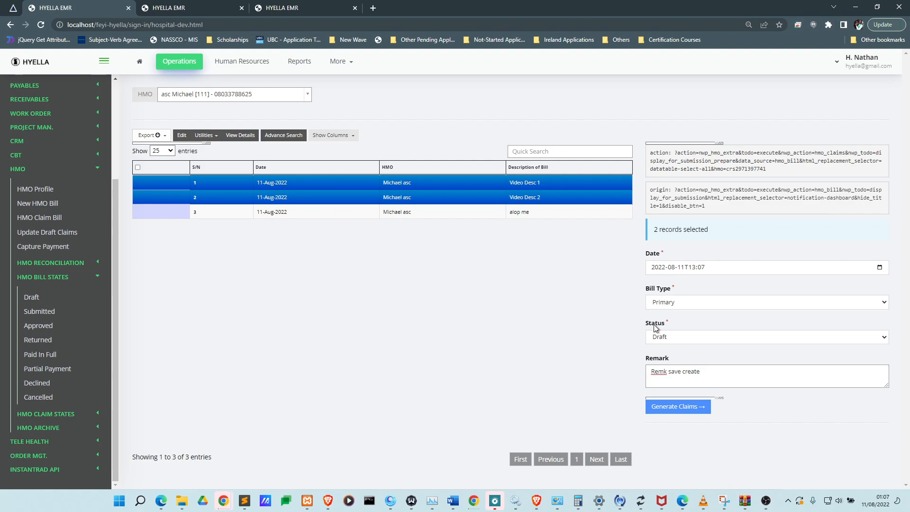
click(672, 335)
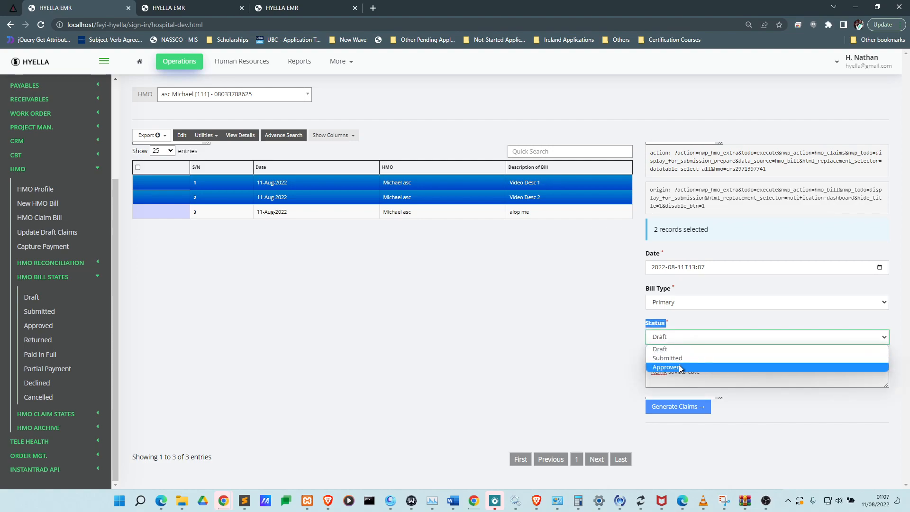
click(683, 366)
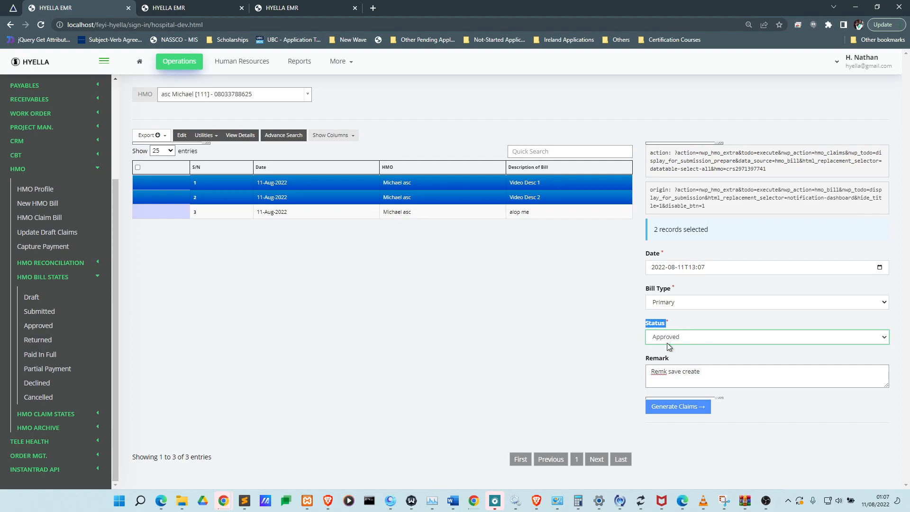
- Set the claim status to Draft, then generate and confirm the claim for the two selected bills
click(672, 341)
click(674, 350)
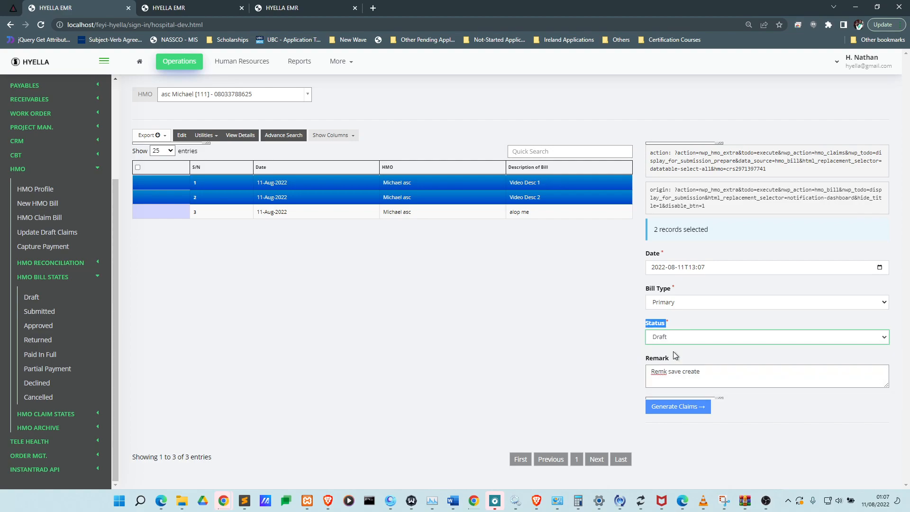
click(684, 407)
click(413, 283)
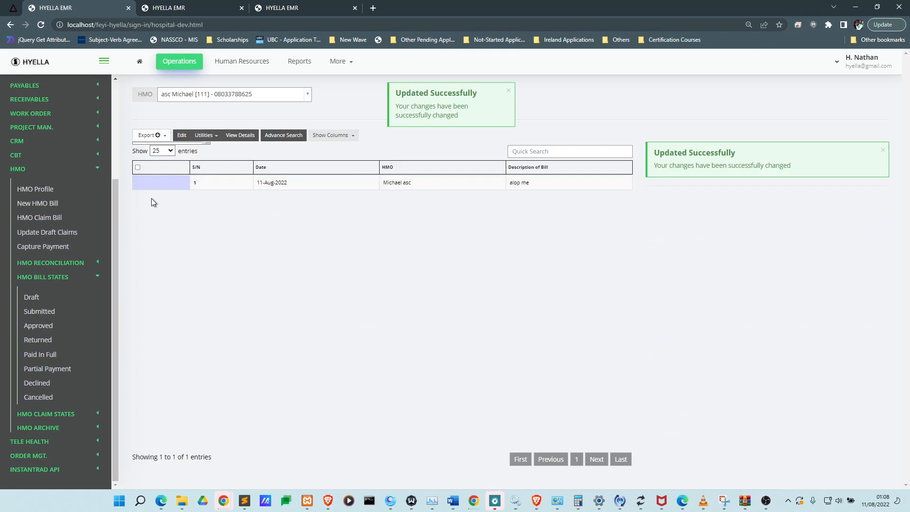
- Review the draft and approved lists under HMO claim states, ending with the "Remk save create" draft claim selected
click(42, 414)
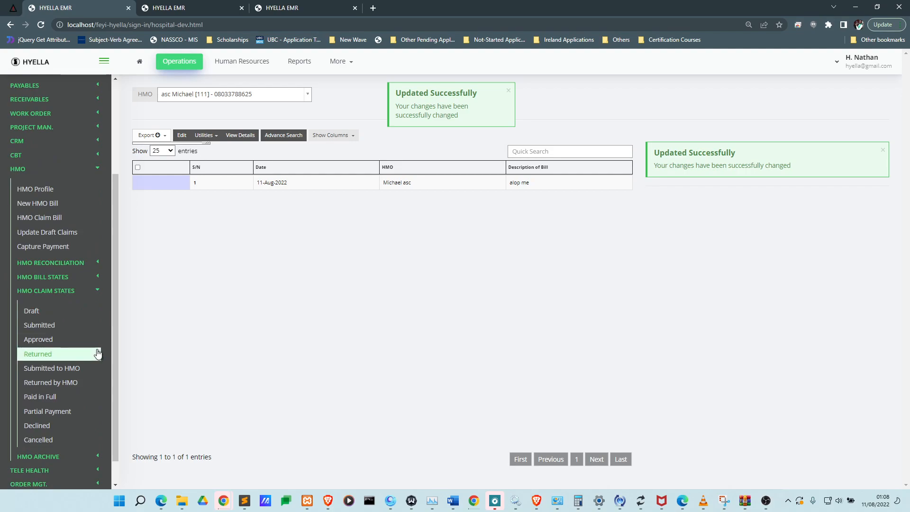
click(59, 312)
click(417, 162)
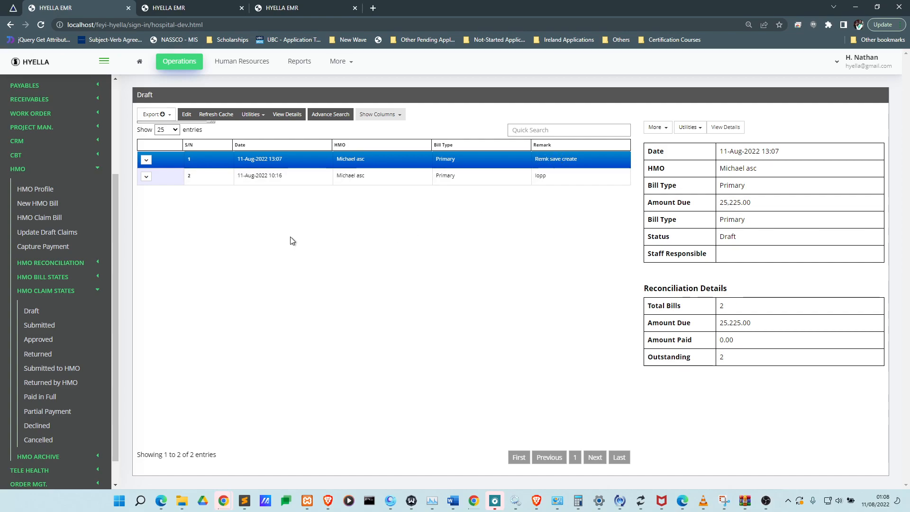
click(63, 339)
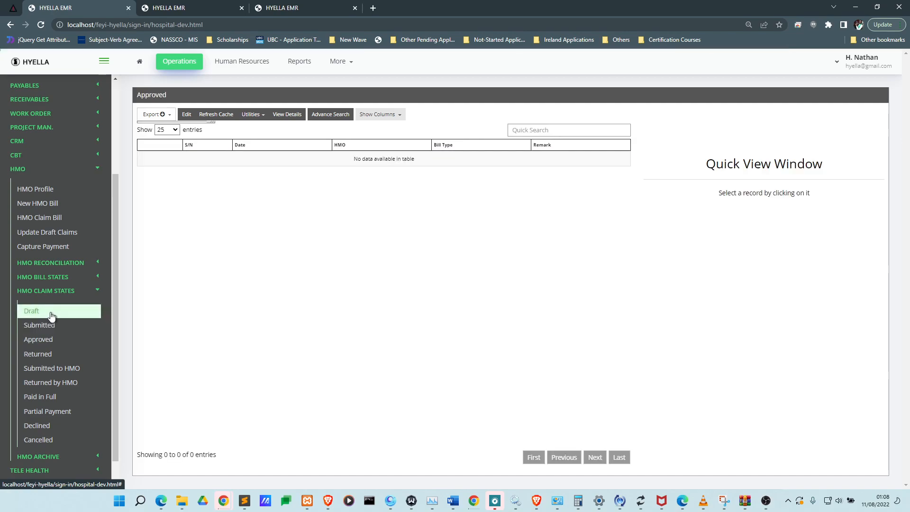
click(50, 313)
click(410, 158)
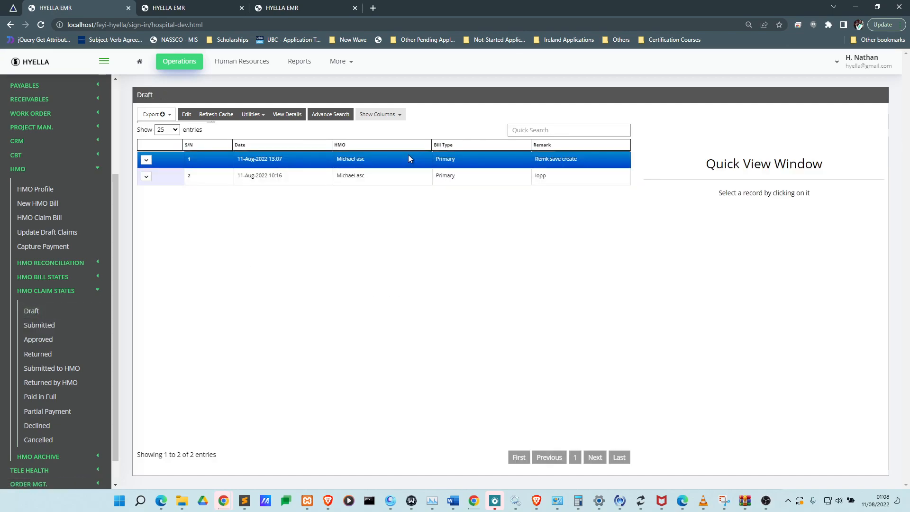
- Open the Approve form for the "Remk save create" claim and return to its details without saving
click(657, 127)
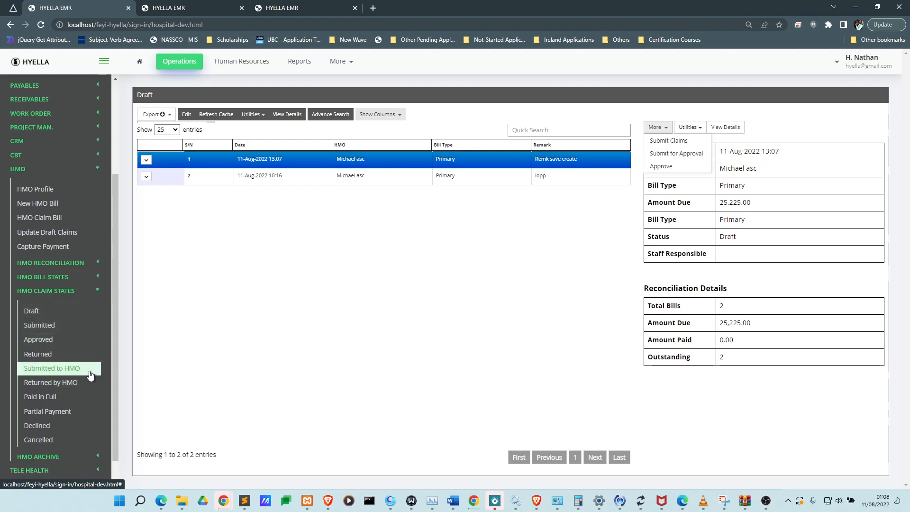
click(676, 167)
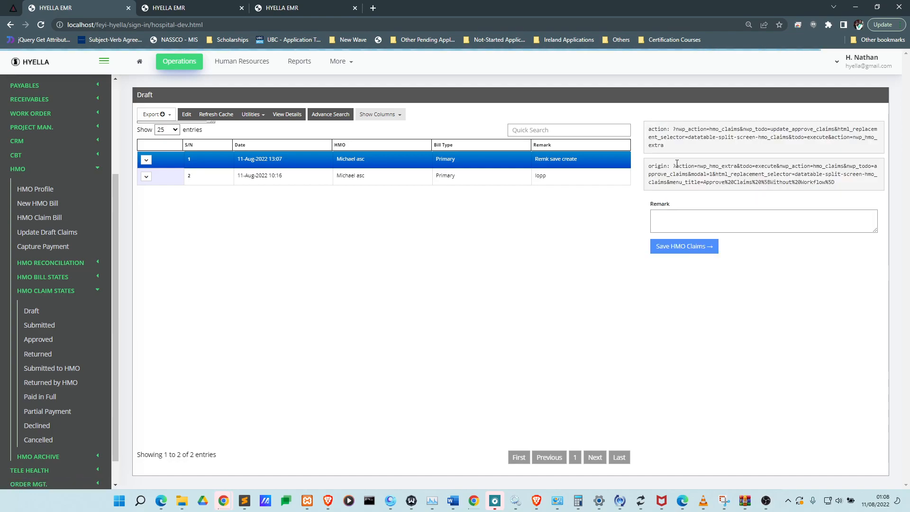
click(597, 160)
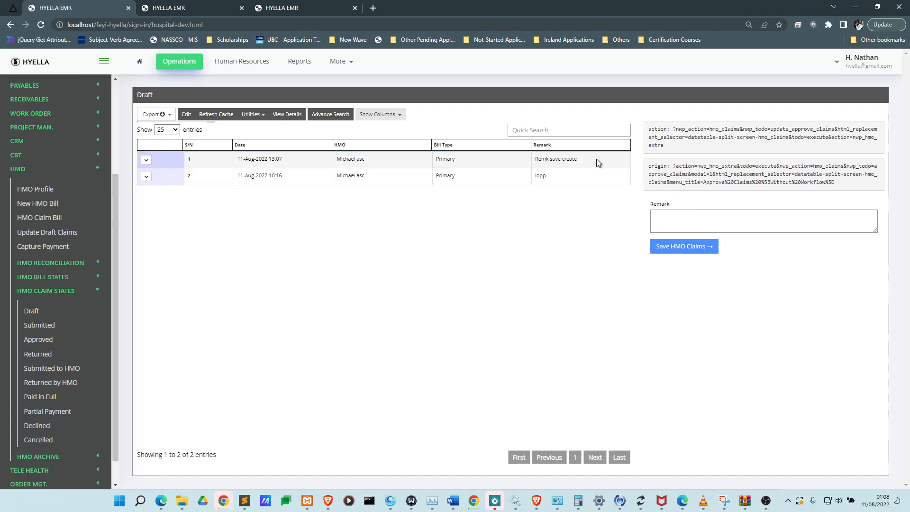
click(597, 160)
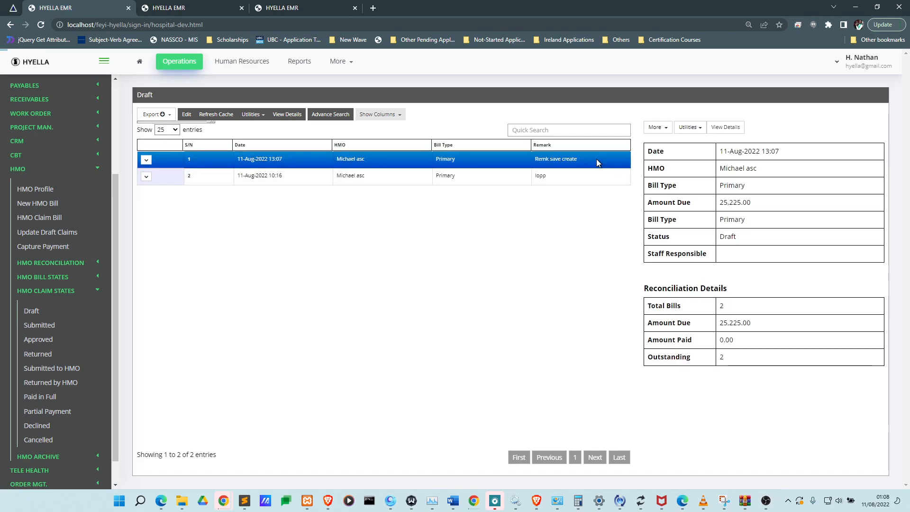
- Submit the "Remk save create" claim for approval and confirm the submission
click(657, 127)
click(679, 154)
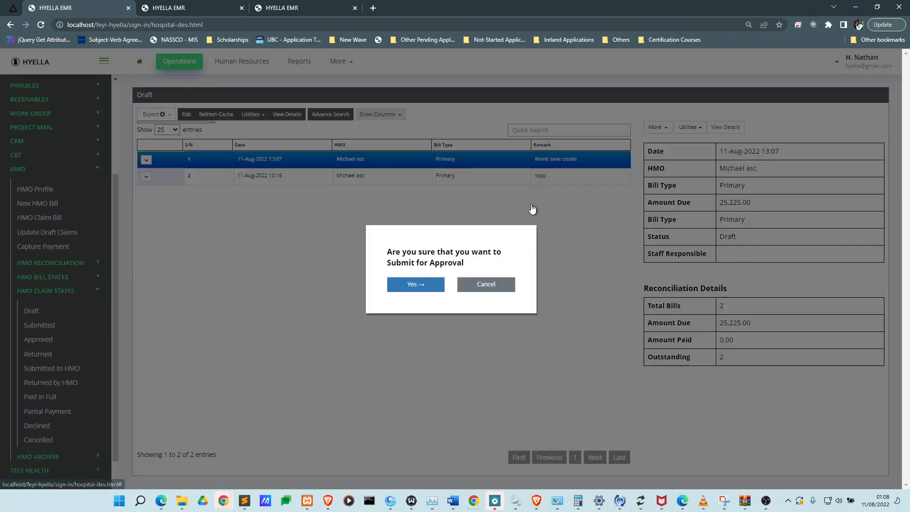
click(413, 286)
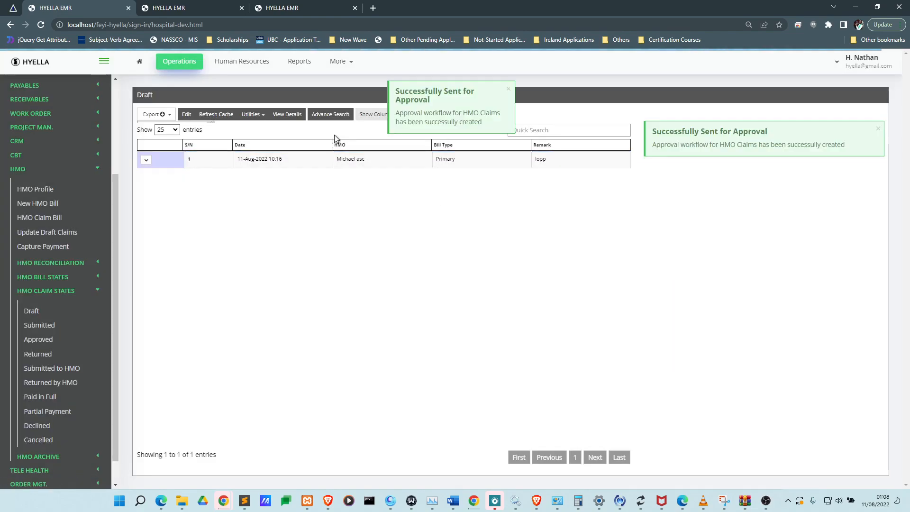
- Open the pending HMO claims workflow for review from the approval dashboard in the other Hyella session
click(156, 13)
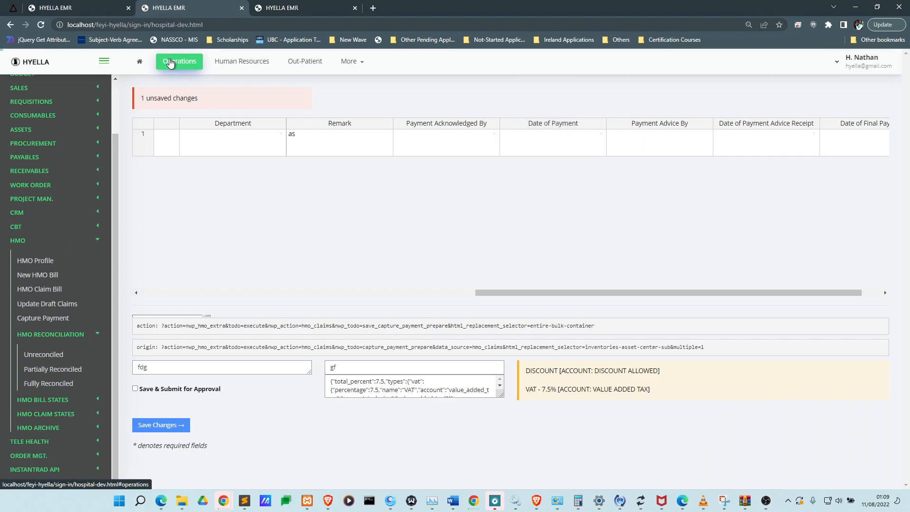
click(165, 65)
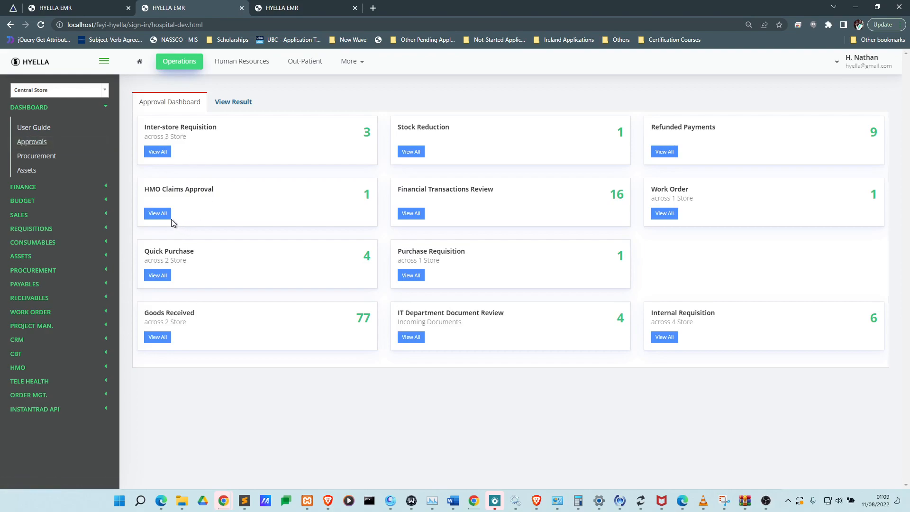
click(158, 213)
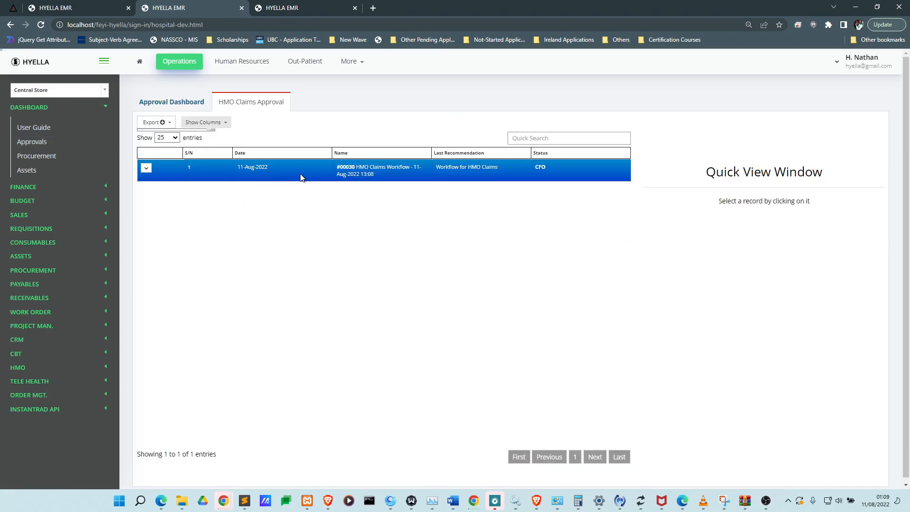
click(489, 175)
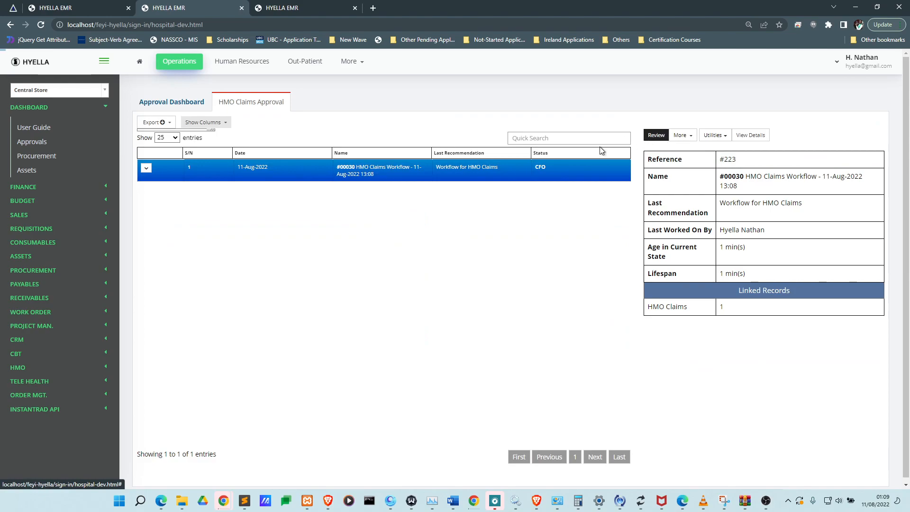
double_click(380, 182)
- Approve the HMO claims workflow with the recommendation "asca" and submit it to the CEO
click(222, 175)
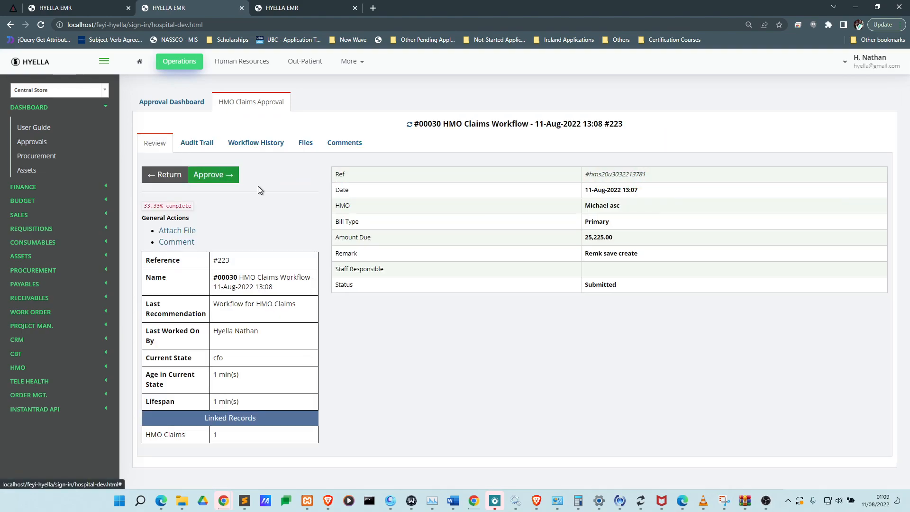
click(338, 221)
text(asca)
click(332, 269)
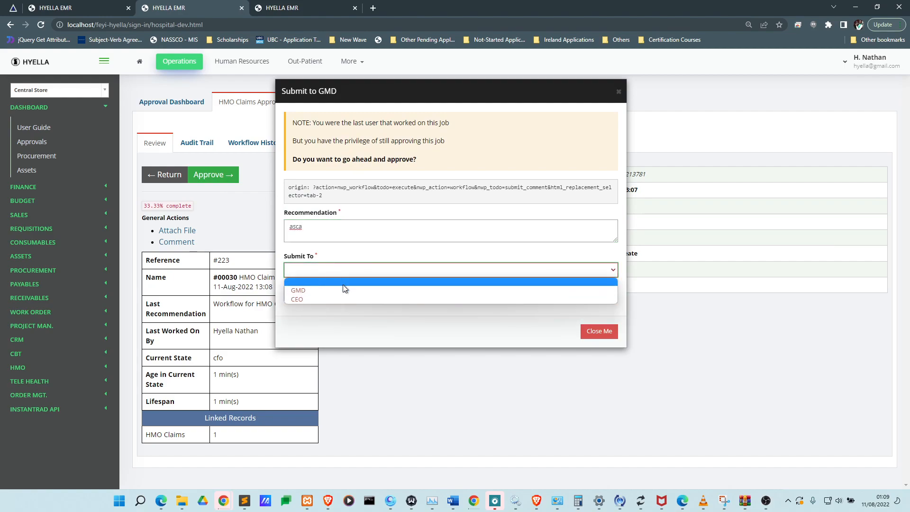
click(317, 300)
click(301, 294)
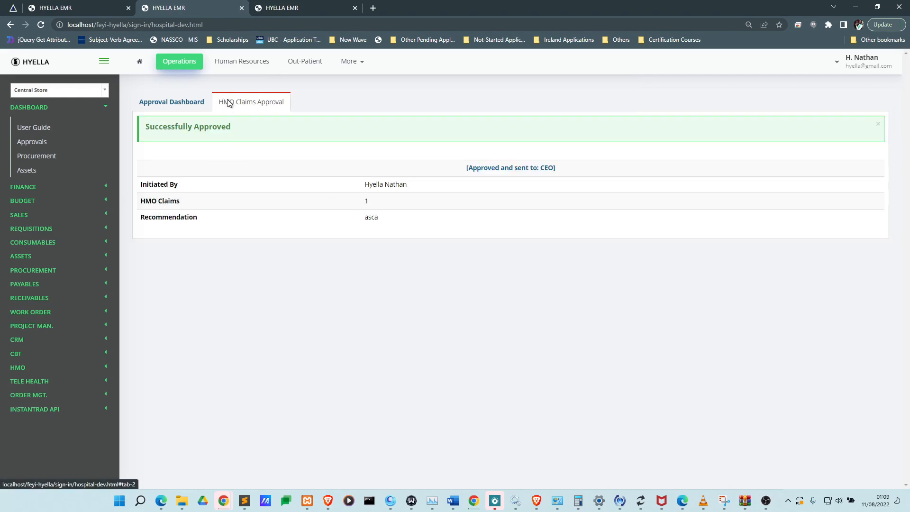
- Reopen the workflow at the CEO stage and submit its approval as completed with the recommendation "Thanks"
click(231, 103)
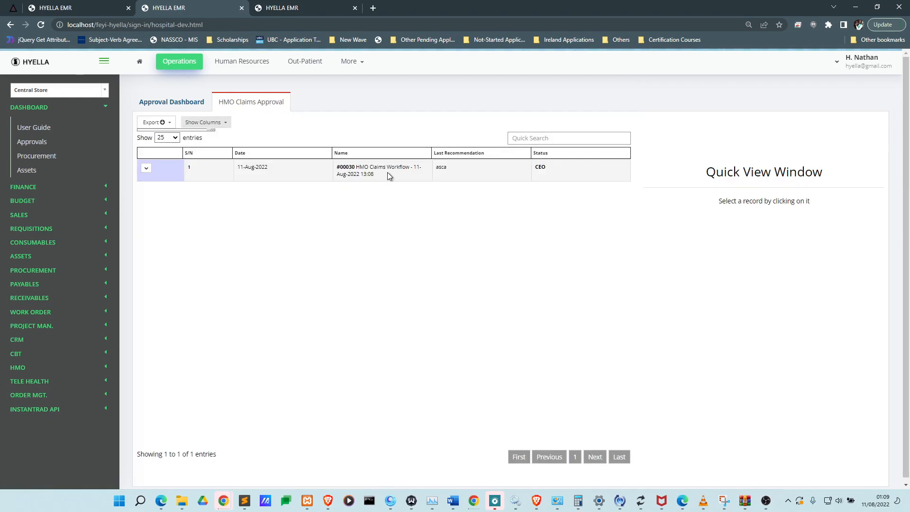
click(523, 175)
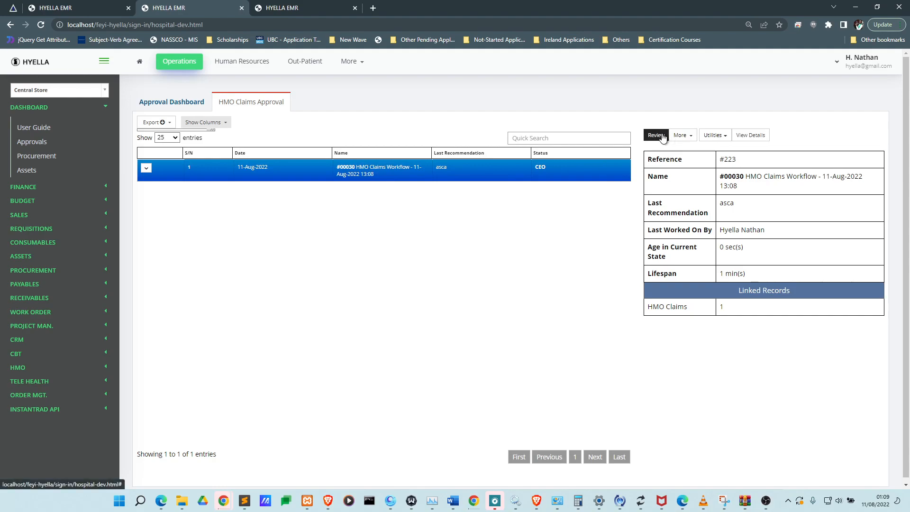
click(660, 136)
click(208, 175)
click(335, 227)
text(Thanks)
click(328, 272)
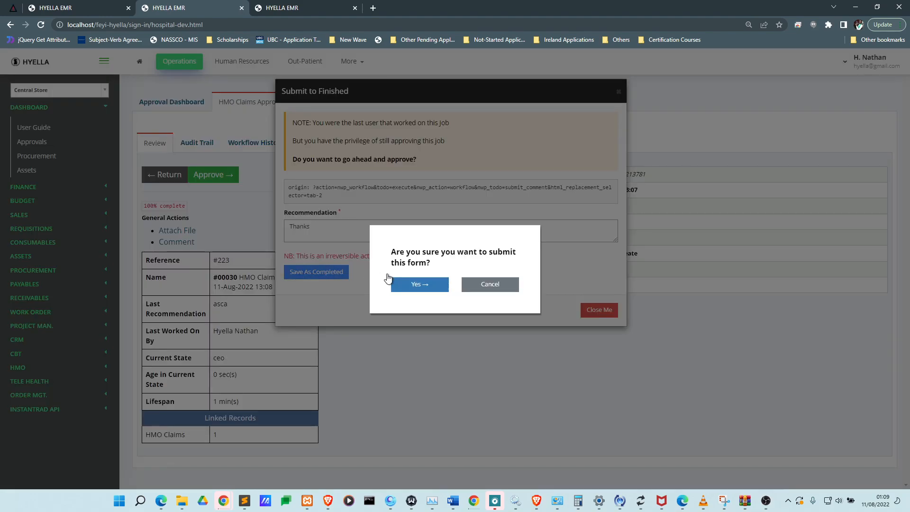
key(Return)
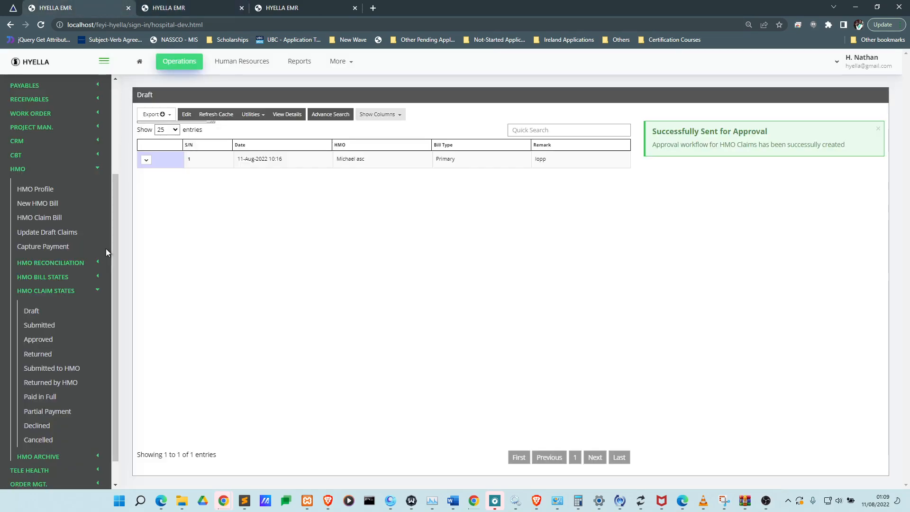
- Check the Submitted list under HMO claim states, then confirm the pending final approval of the workflow
click(66, 332)
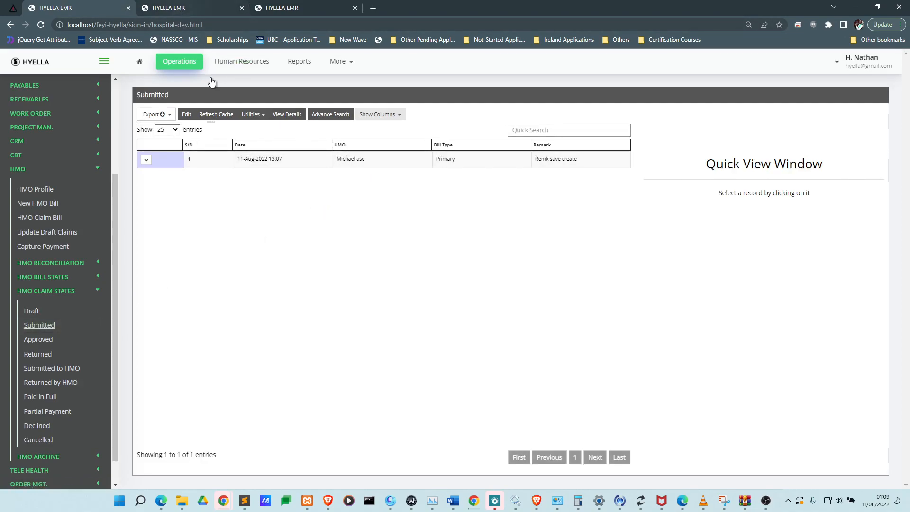
click(215, 12)
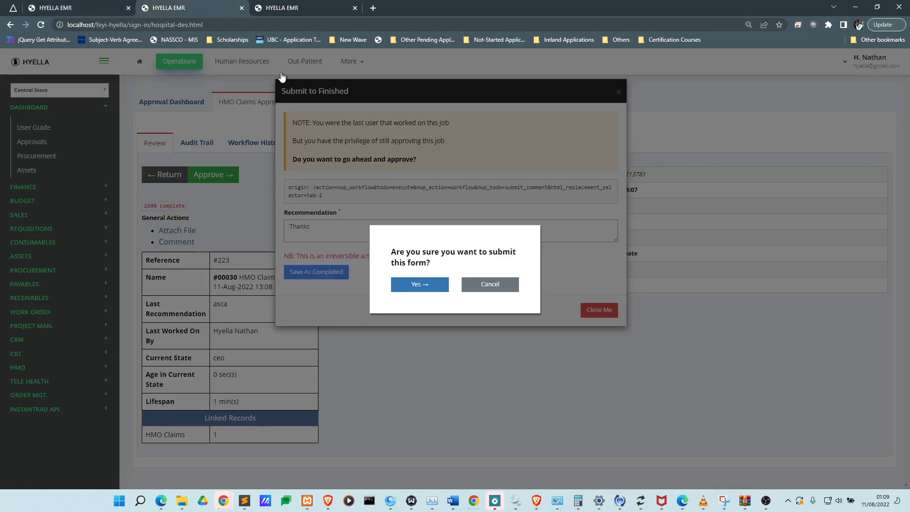
click(421, 282)
- Select the "Remk save create" claim in the Approved claims list and open its Submitted to HMO form
click(89, 7)
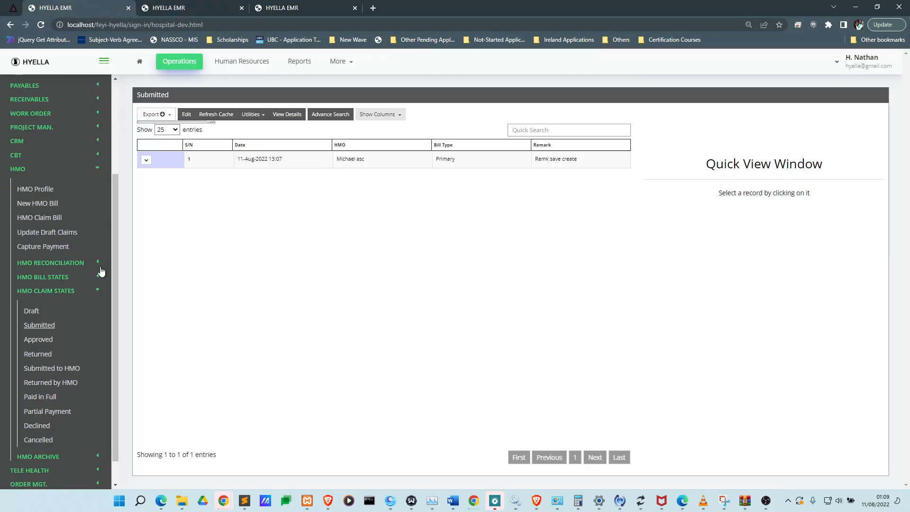
click(63, 343)
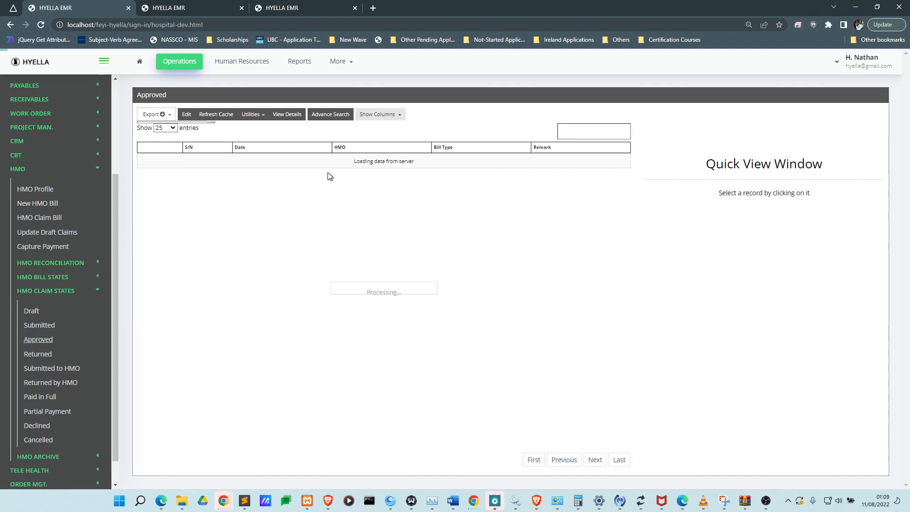
click(414, 165)
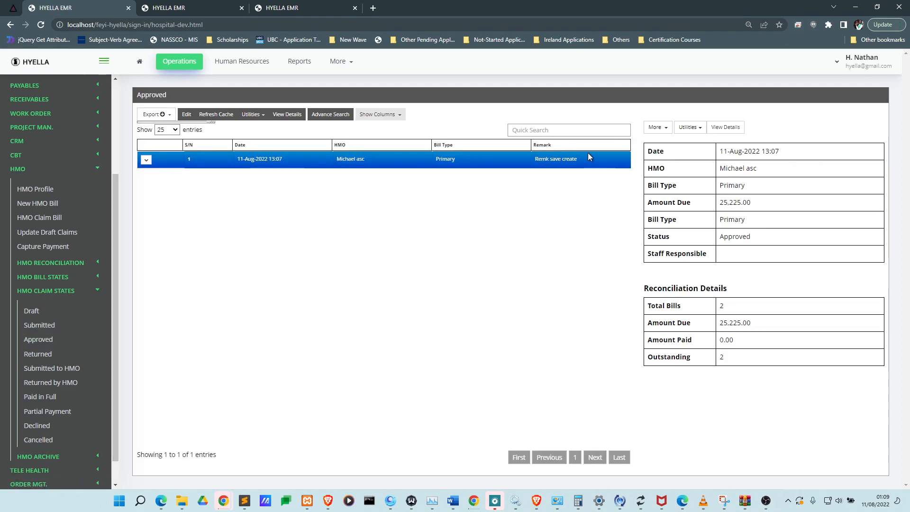
click(654, 128)
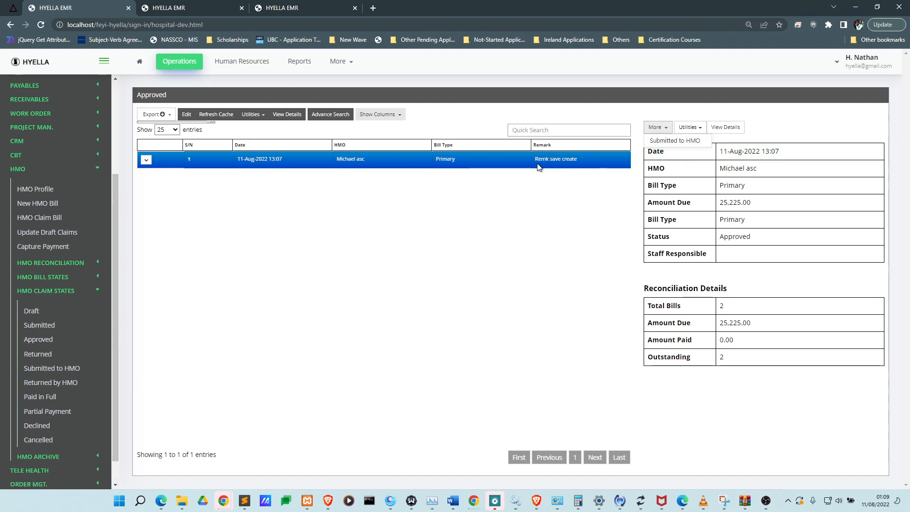
click(663, 141)
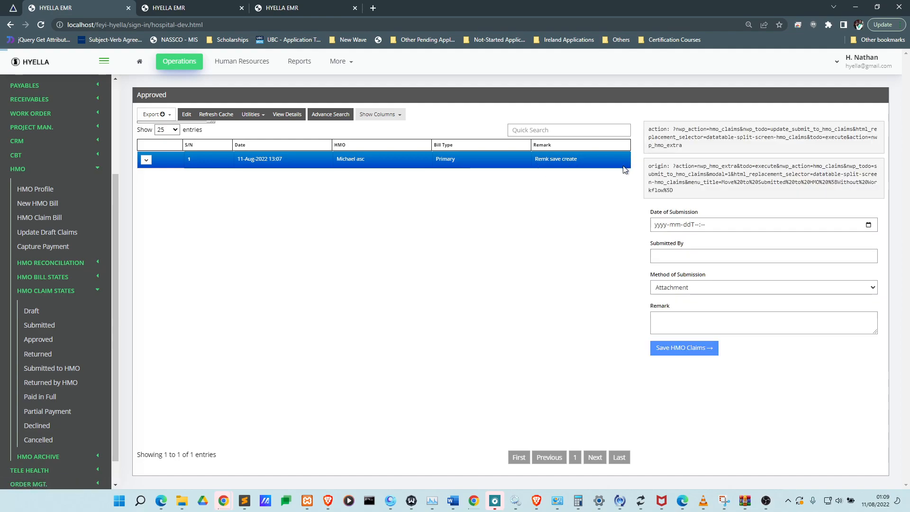
click(868, 225)
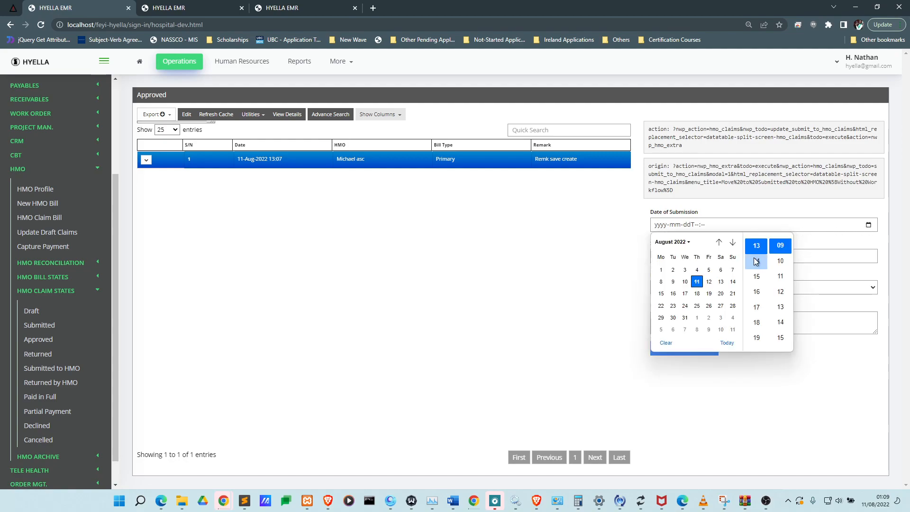
click(704, 282)
click(769, 257)
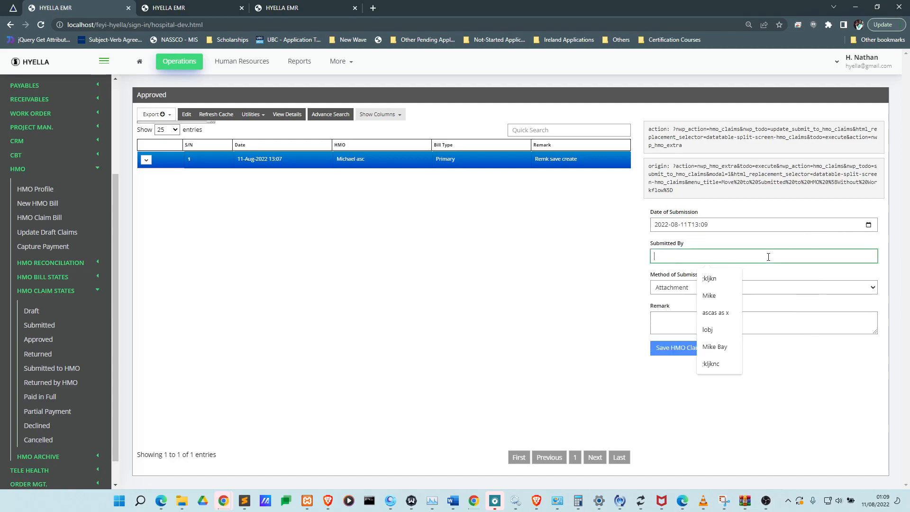
text(Mike)
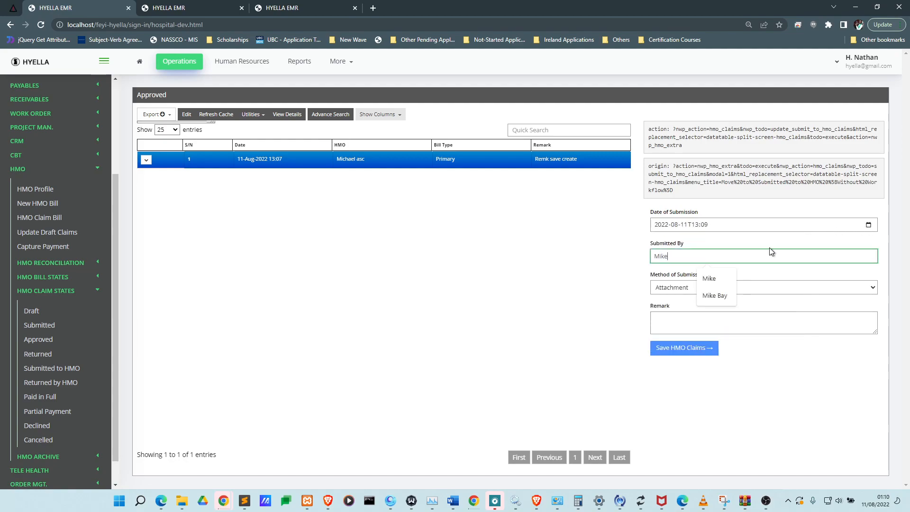
click(749, 315)
text(sac as)
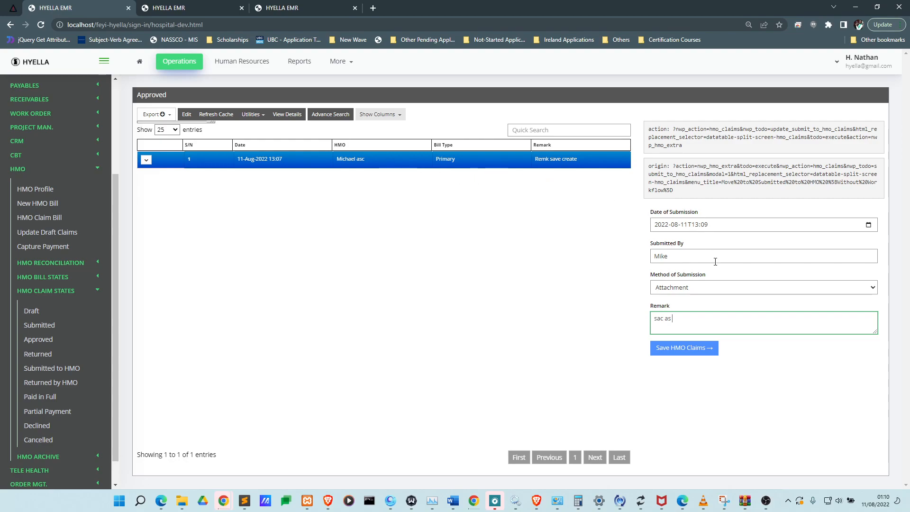
click(692, 349)
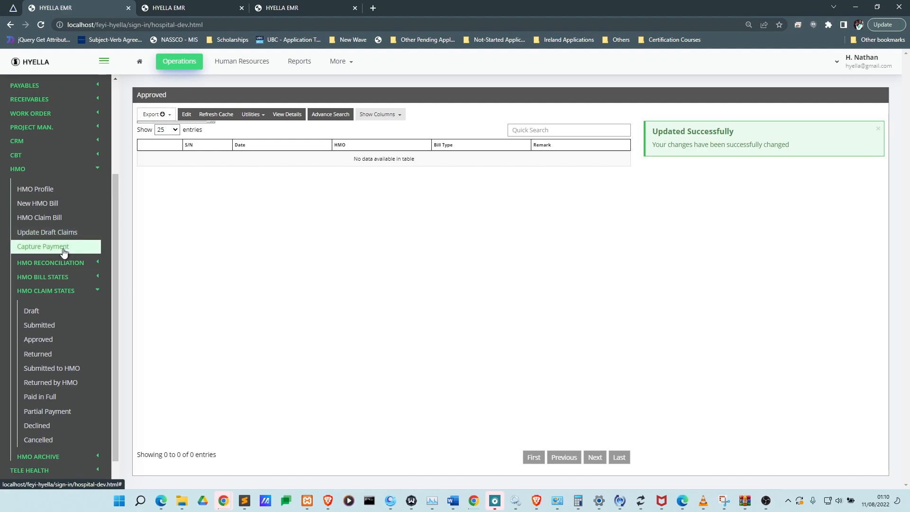
- Select the claims dated 11-Aug-2022 13:07 and 31-Mar-2022 18:06 in the Capture Payment list
click(64, 249)
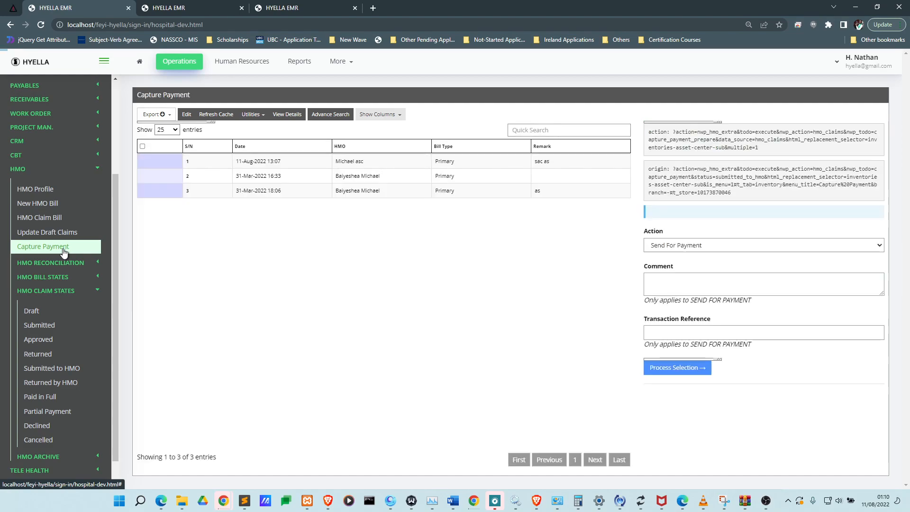
click(347, 163)
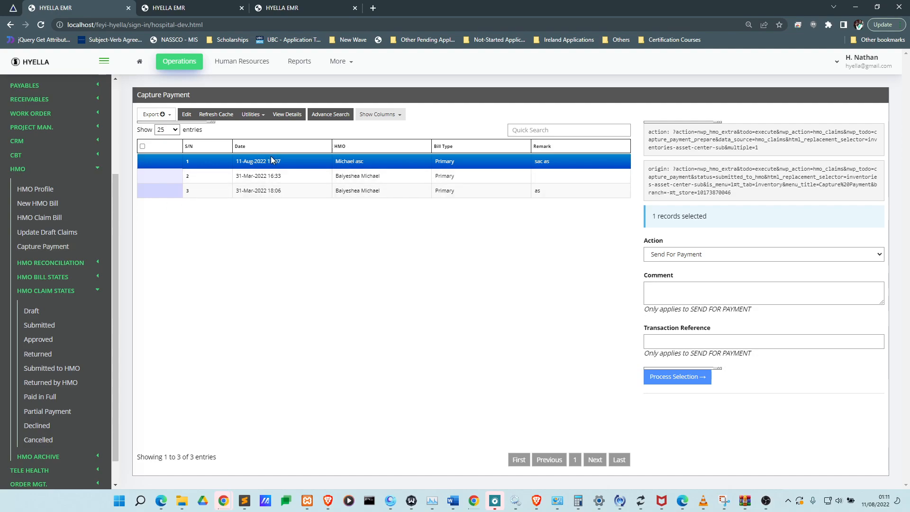
click(306, 161)
click(306, 161)
click(447, 191)
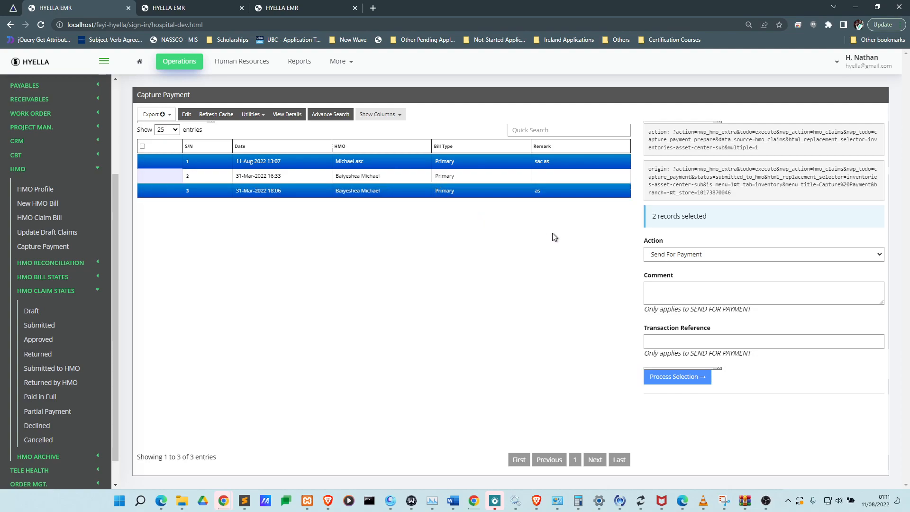
- Process the two selected claims as Send For Payment with comment "Cap comme" and transaction reference "tha-09"
click(844, 257)
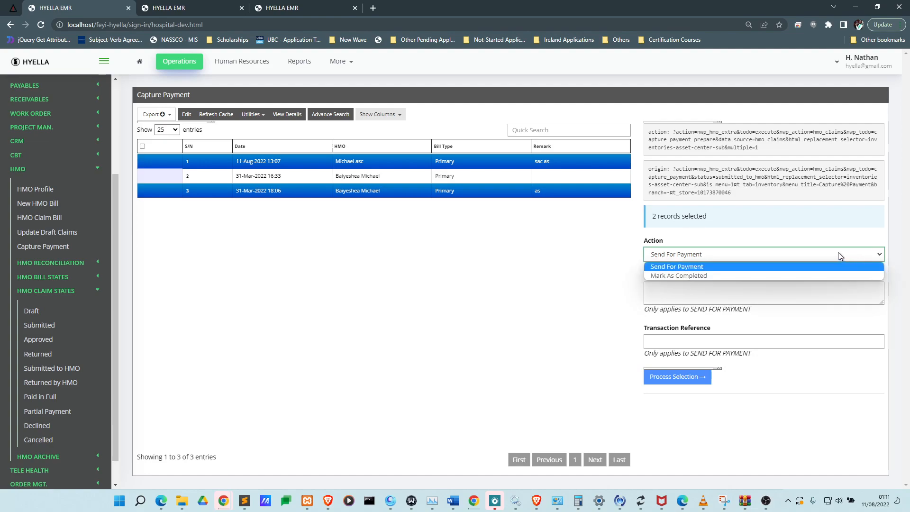
click(709, 267)
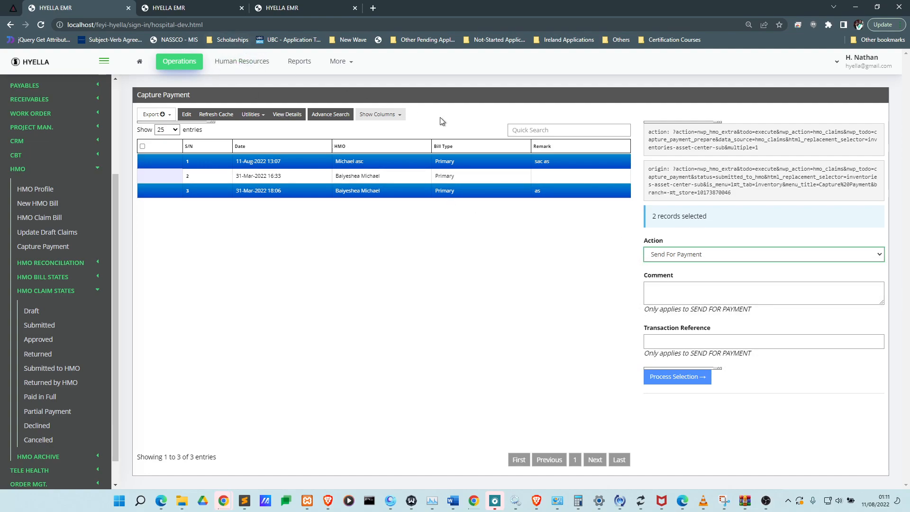
click(714, 293)
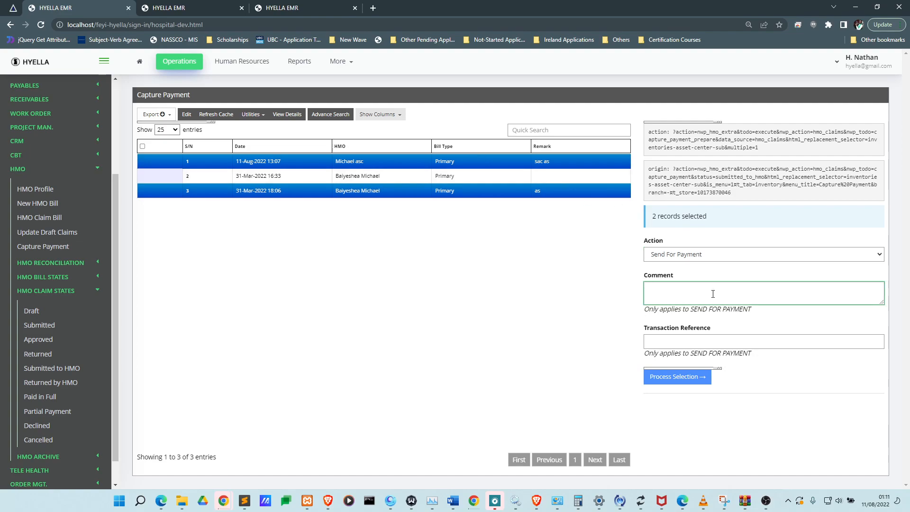
text(Cap comme)
key(Tab)
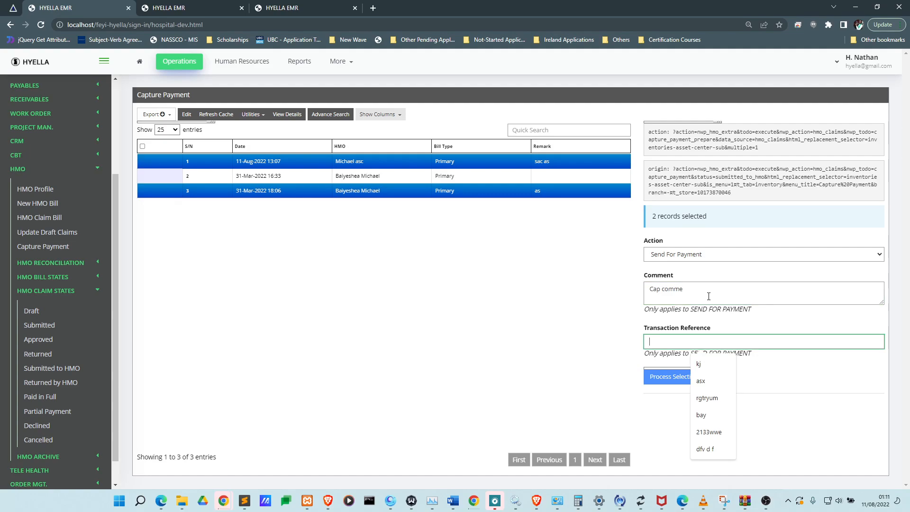
text(tha-09)
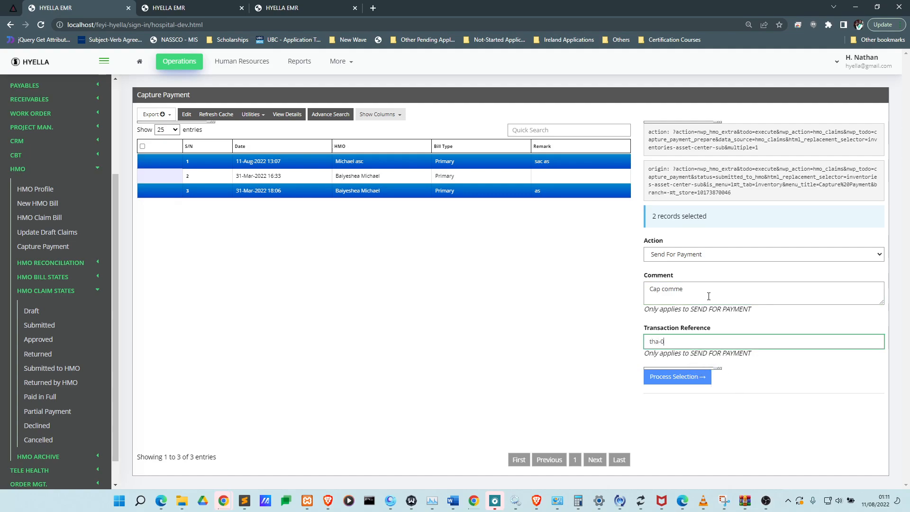
click(662, 378)
click(418, 284)
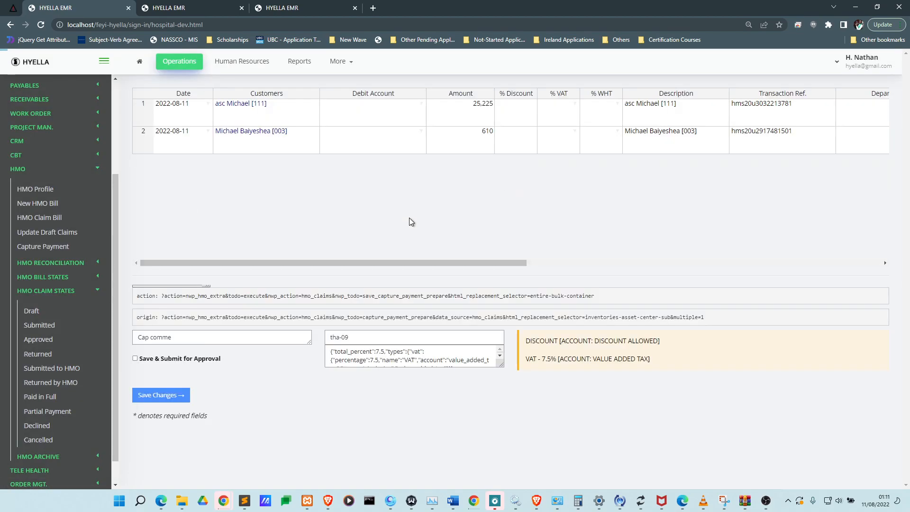
- Set the debit account of both payment rows to Cashier Point A
drag(309, 262, 240, 256)
click(418, 112)
click(404, 124)
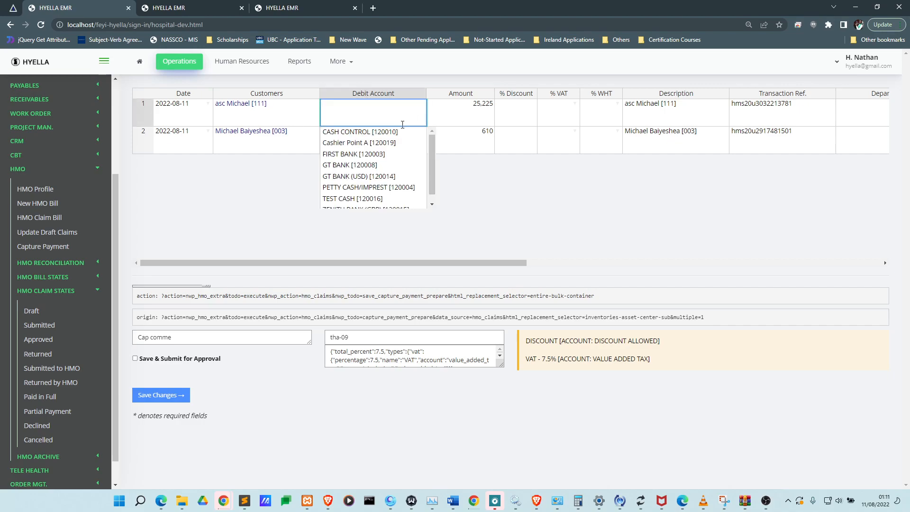
click(408, 143)
drag(426, 168, 428, 170)
- Set the amount of the first payment row to 20,000
click(453, 153)
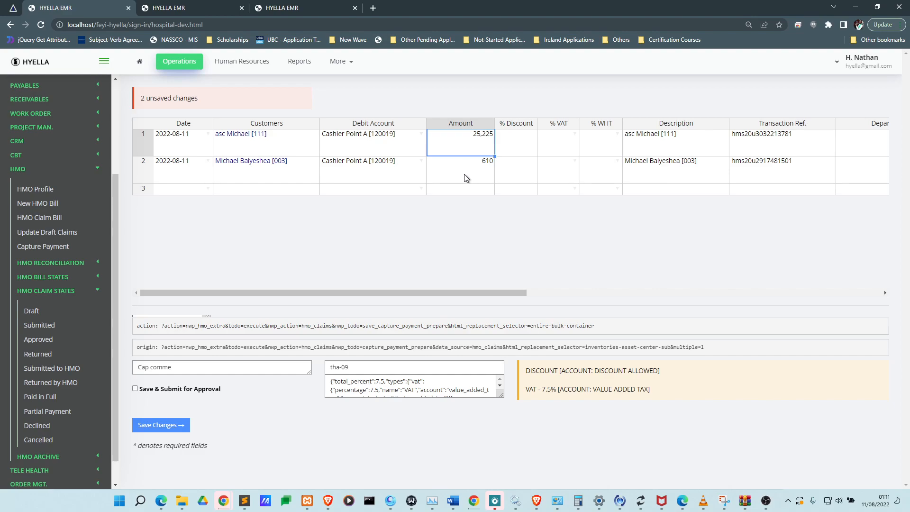
double_click(474, 140)
key(BackSpace)
key(BackSpace)
key(BackSpace)
key(BackSpace)
key(BackSpace)
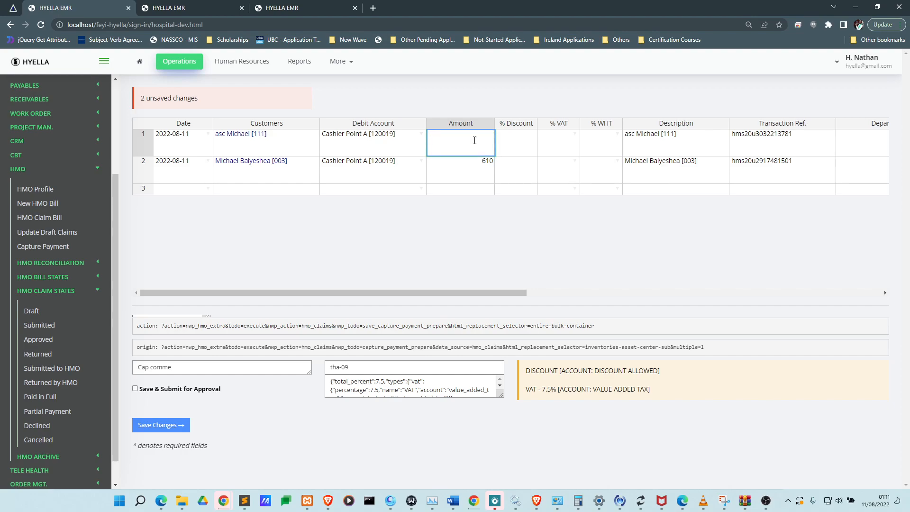
text(20000)
click(467, 179)
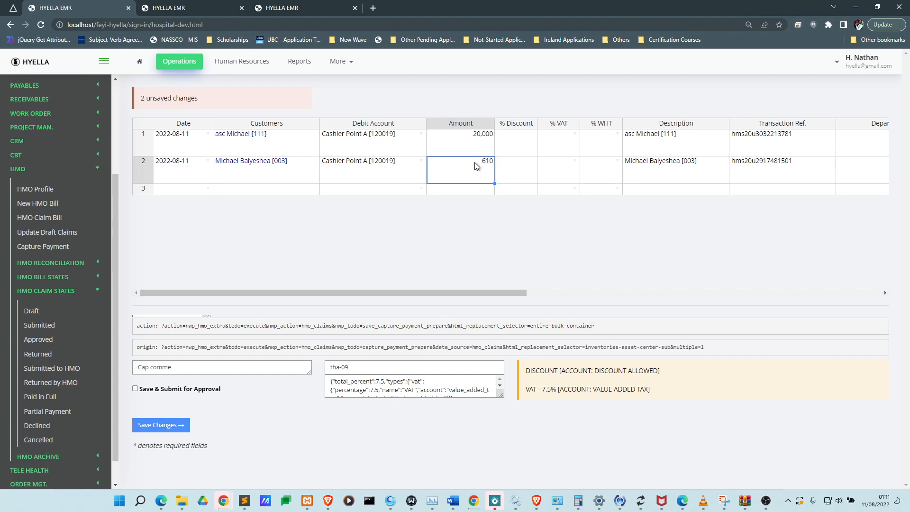
- Review the payment rows' remaining columns, from % VAT through Remark and Date of Payment to Date of Final Payment
click(556, 149)
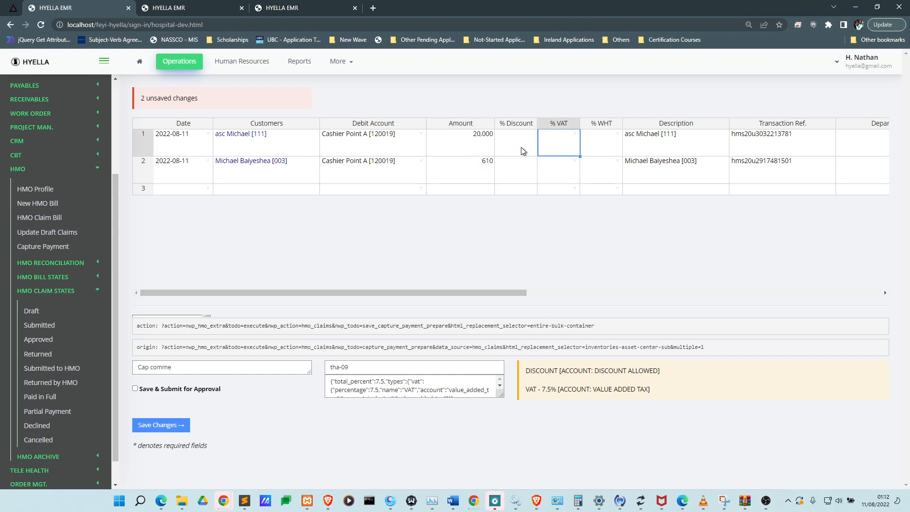
scroll(526, 151, right, 1)
scroll(543, 171, right, 4)
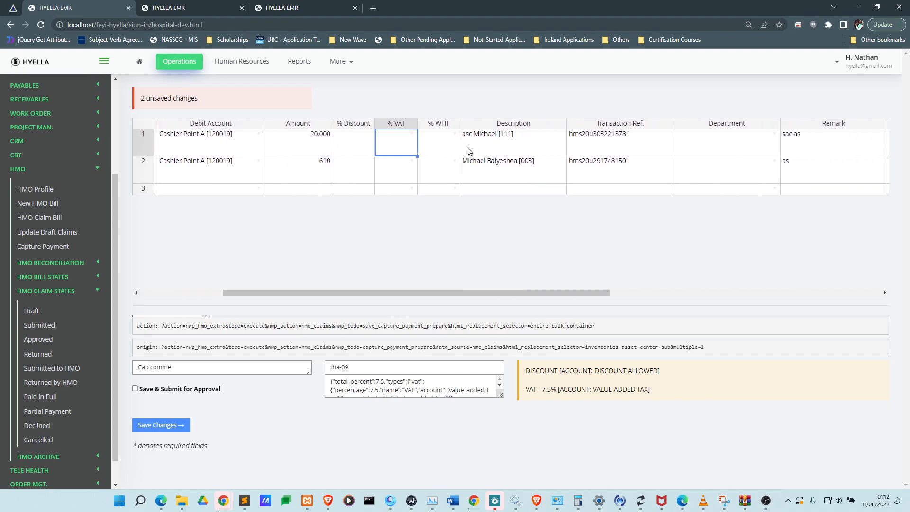
scroll(501, 147, right, 9)
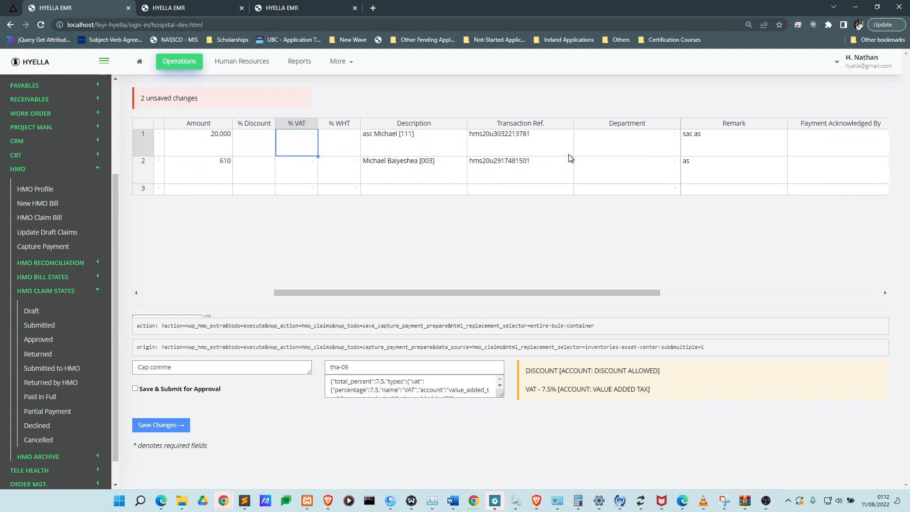
scroll(599, 152, right, 7)
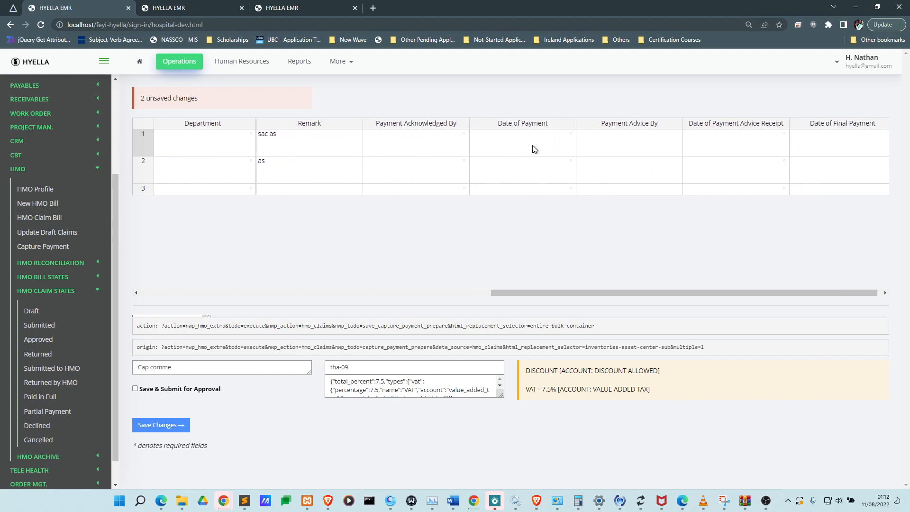
click(535, 145)
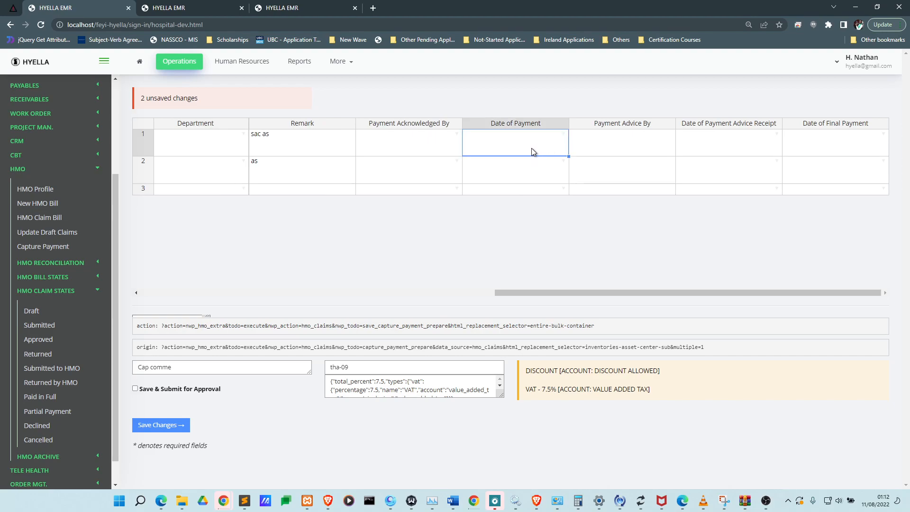
- Open the general setting HIDE PAYMENT CATEGORY WHEN CREATING HMO PAYMENT for editing to examine its options, and return to the payment sheet
click(302, 11)
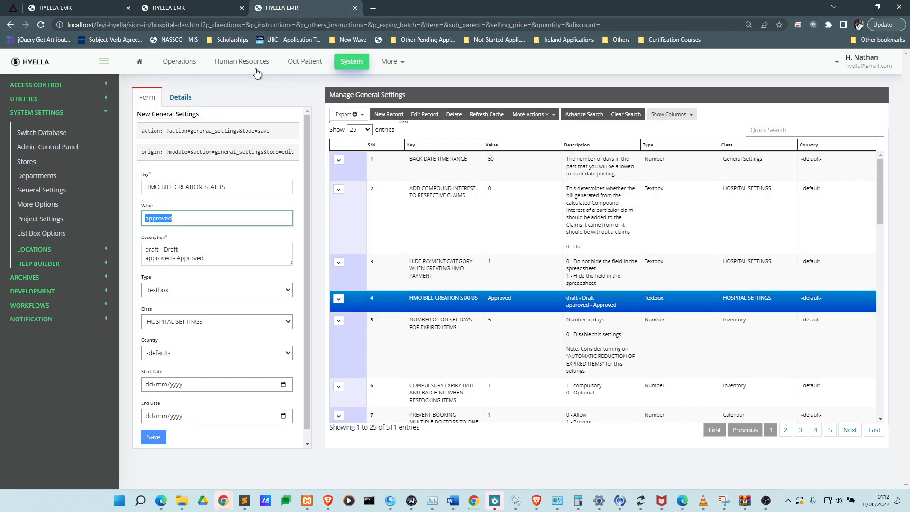
click(511, 272)
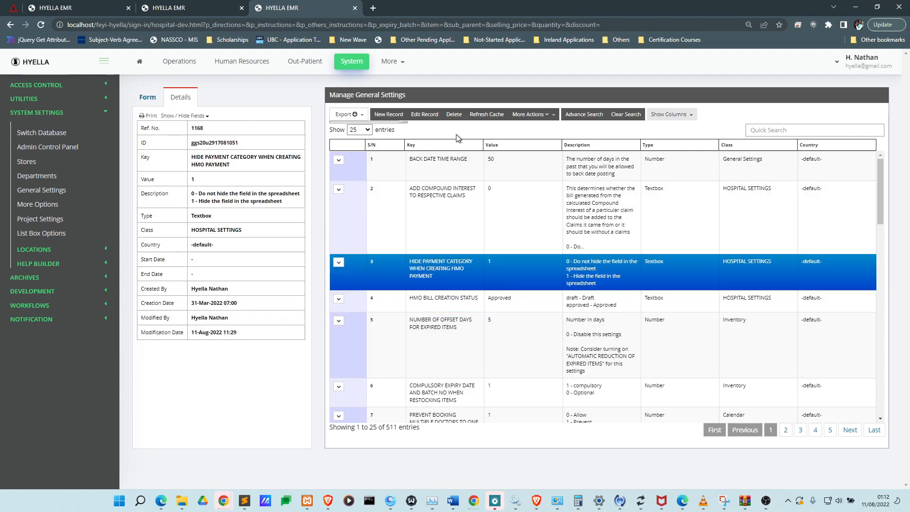
click(432, 124)
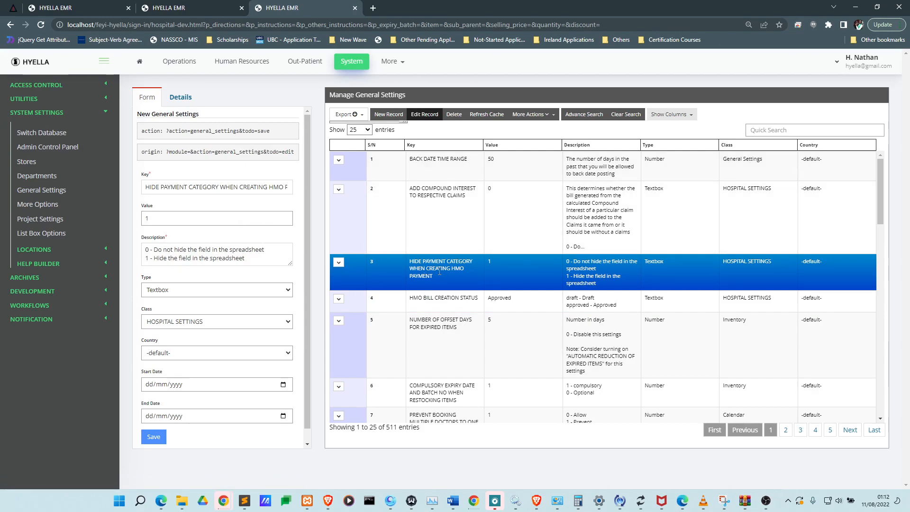
click(89, 9)
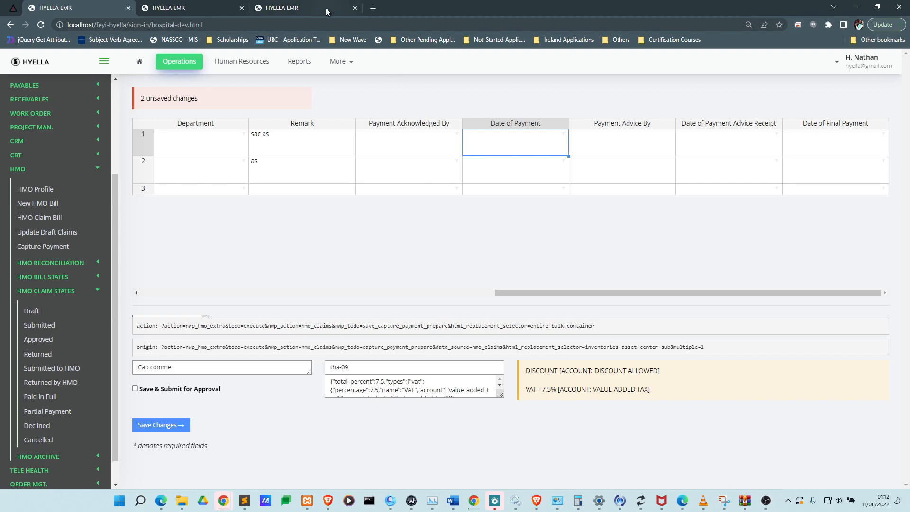
click(313, 8)
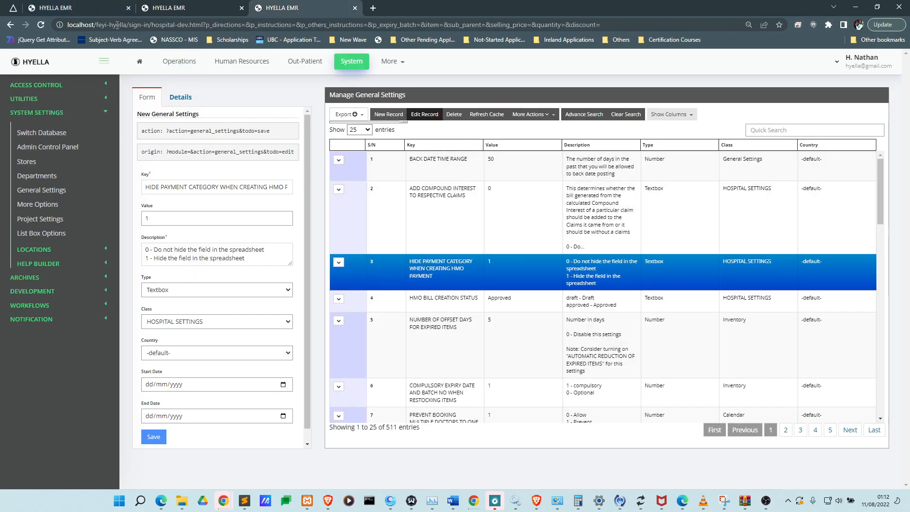
click(90, 5)
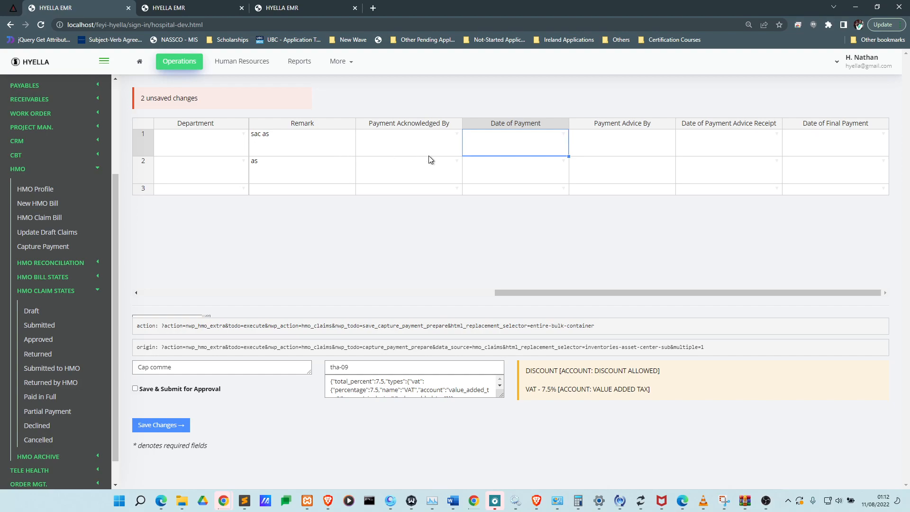
- Set the Date of Payment of the first payment row to 2022-08-11
click(373, 147)
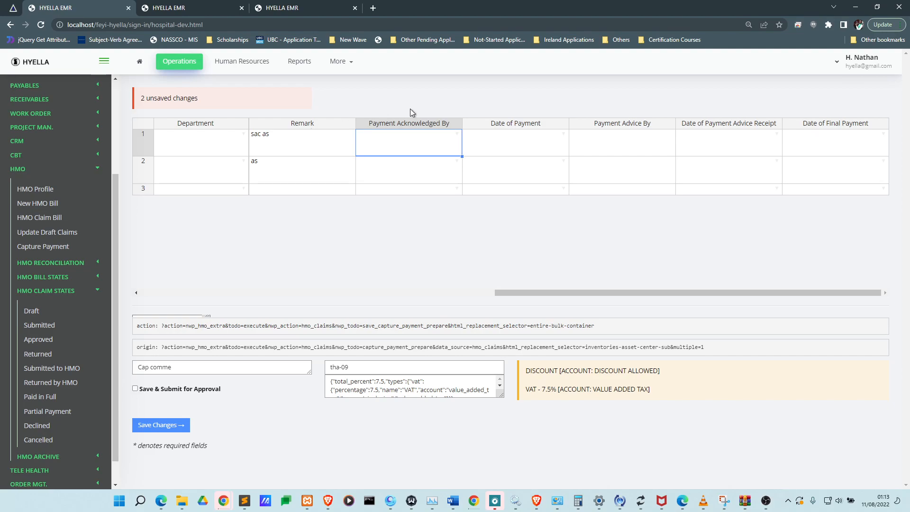
click(539, 138)
double_click(563, 134)
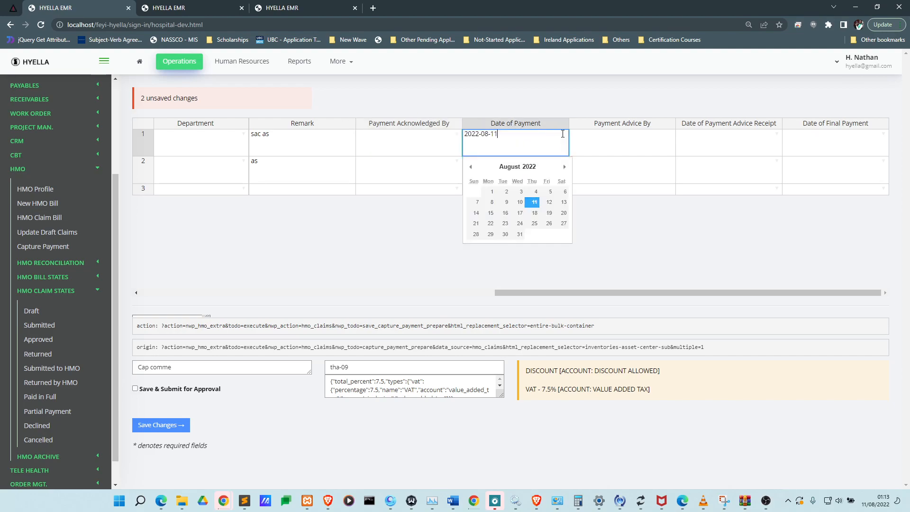
click(534, 202)
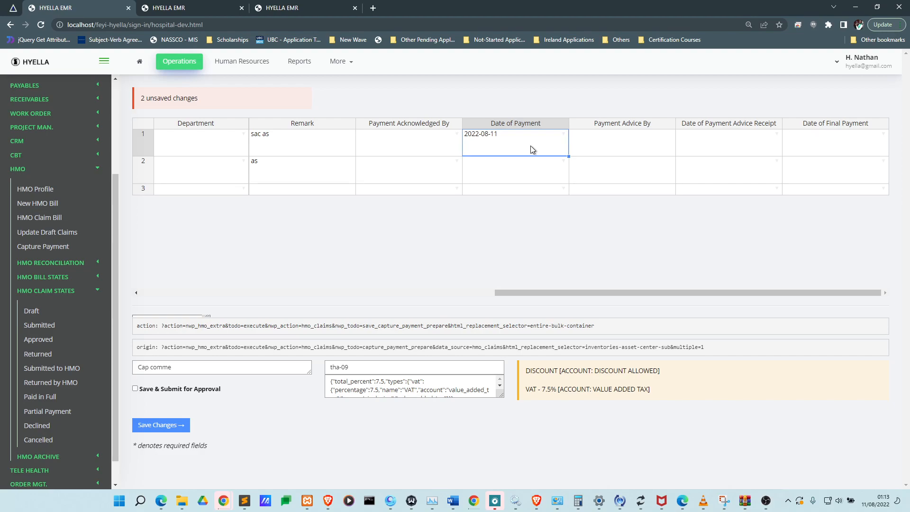
- Open the existing HMO profile for editing and examine its No. of Days for Processing Payment
click(194, 8)
click(270, 11)
click(202, 8)
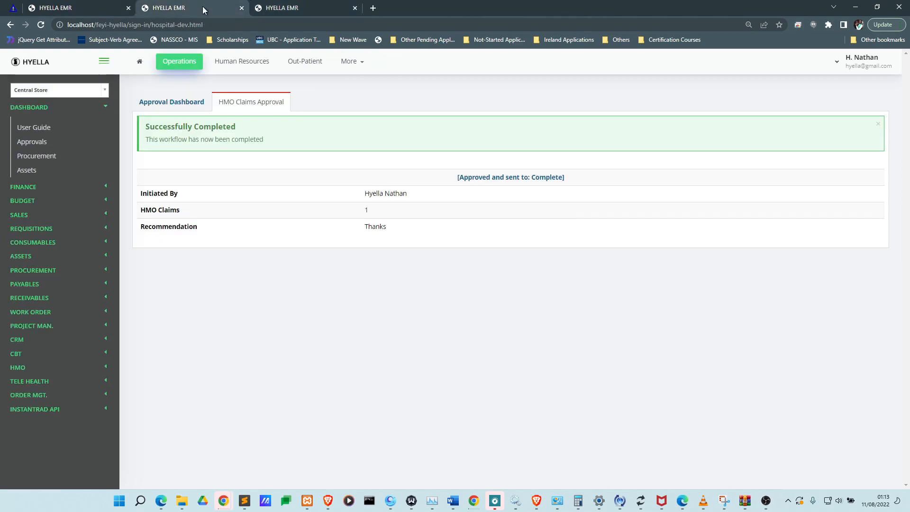
click(28, 368)
click(38, 335)
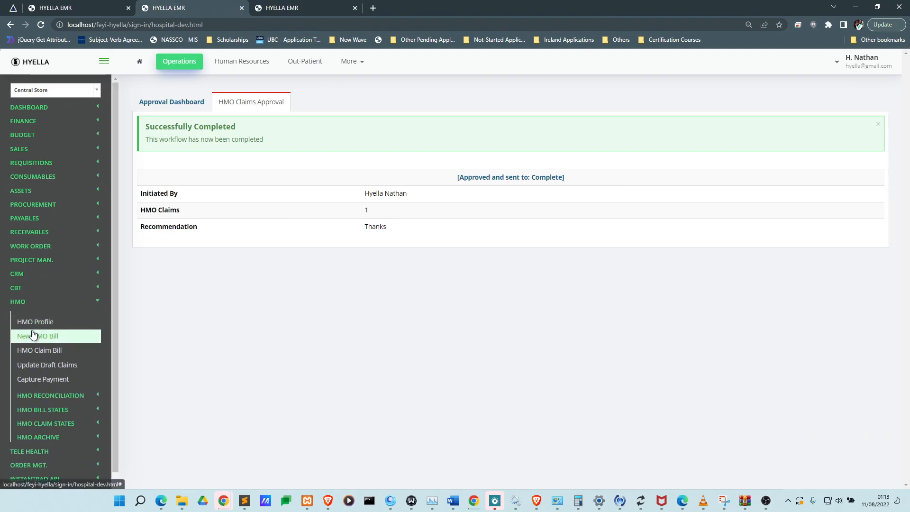
click(38, 324)
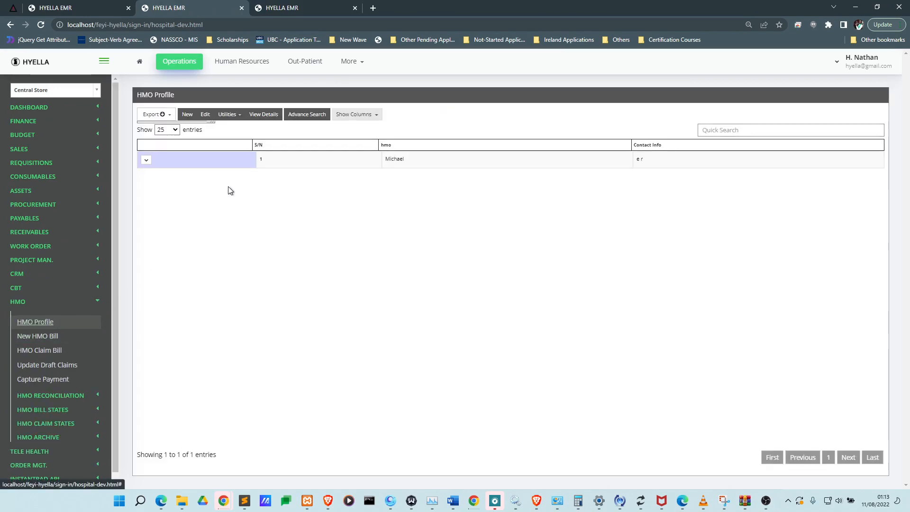
click(247, 158)
click(204, 115)
scroll(424, 218, down, 3)
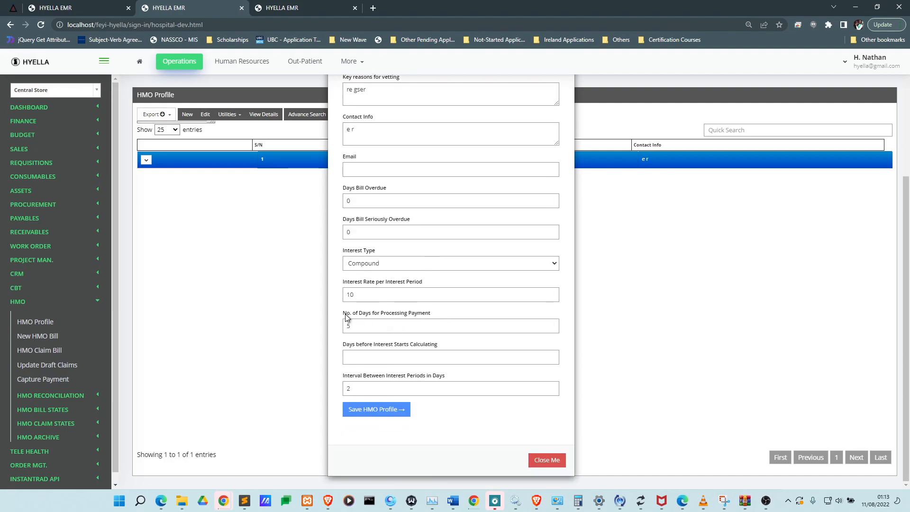
drag(345, 315, 431, 318)
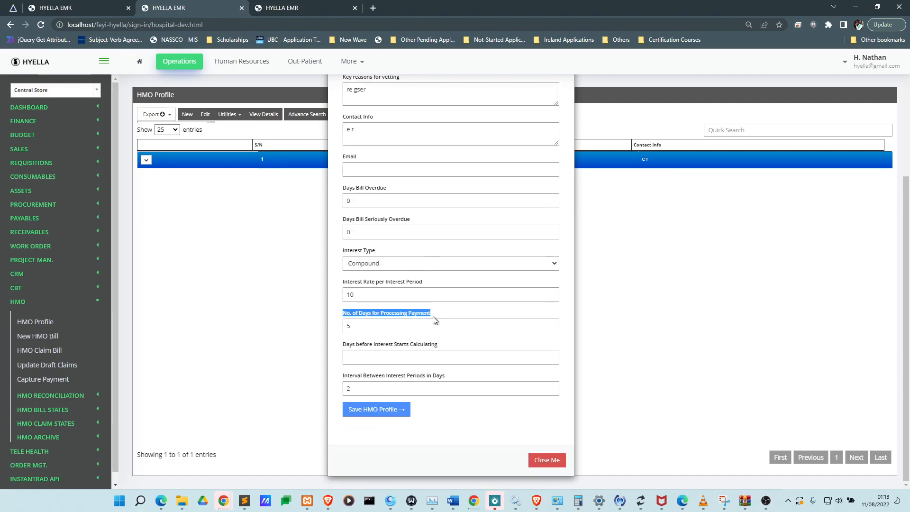
- Compare the first row's Date of Payment with the payment processing days in the HMO profile
click(74, 6)
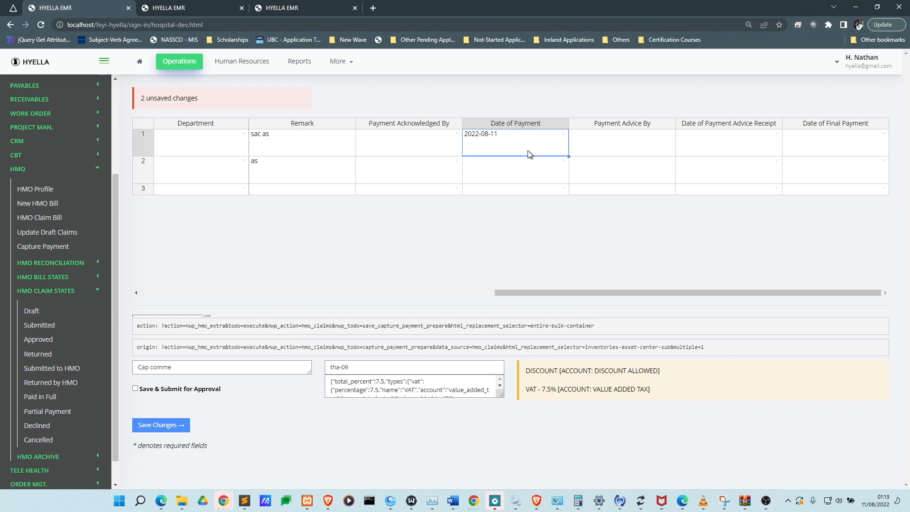
click(212, 6)
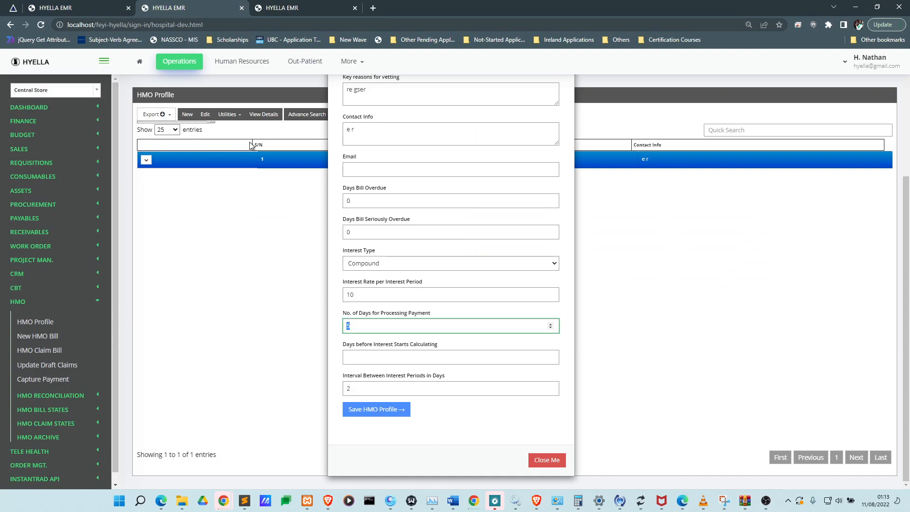
click(92, 11)
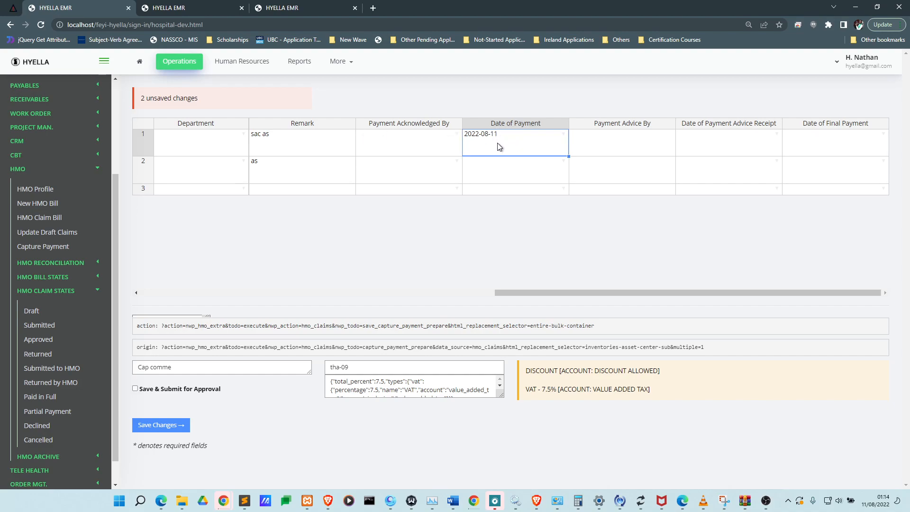
click(205, 8)
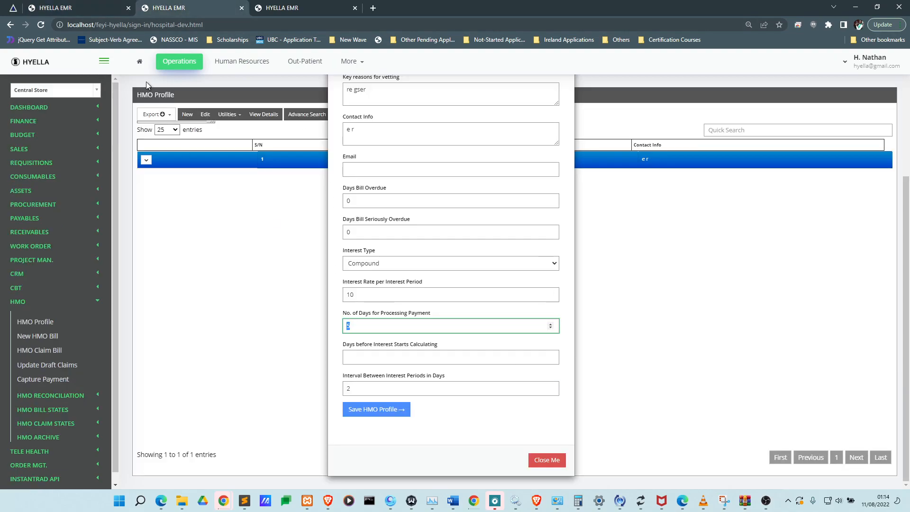
click(107, 10)
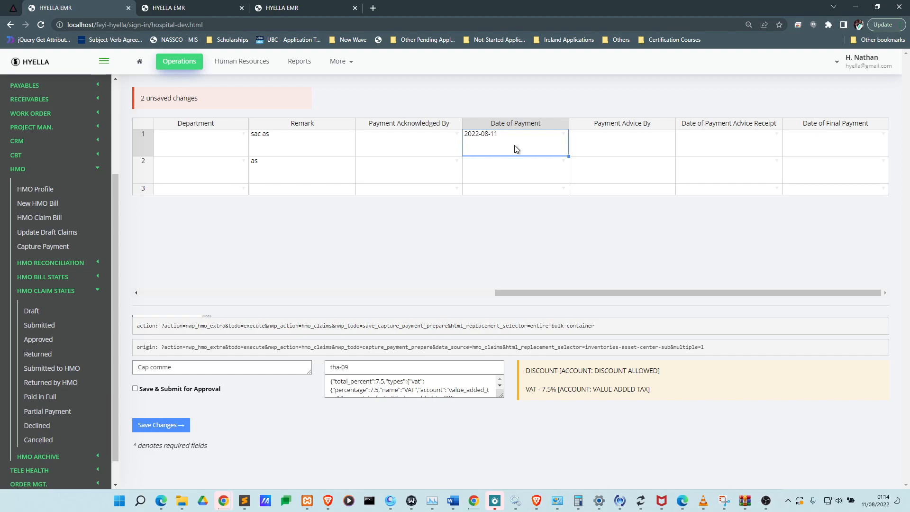
- Set the Date of Payment of the second payment row to 2022-08-11
click(559, 166)
double_click(559, 166)
click(537, 232)
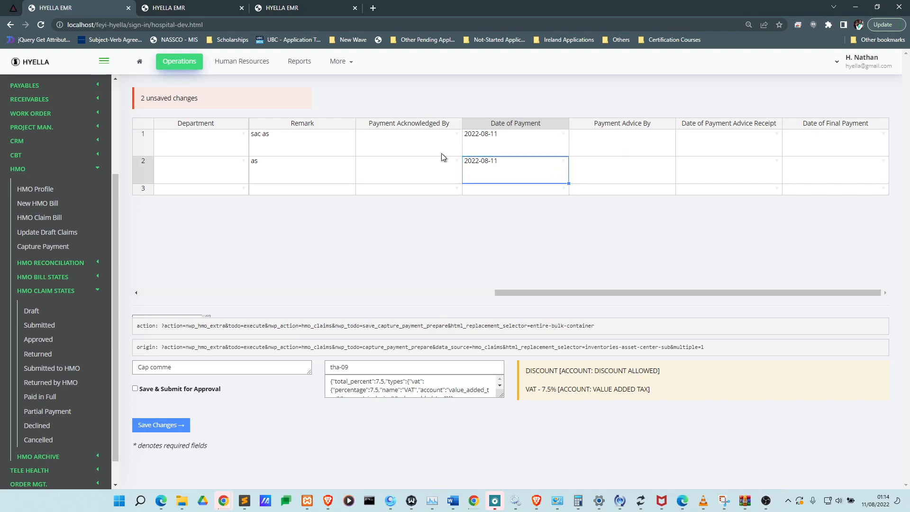
- Save the captured payments without submitting them for approval, and confirm the form submission
click(645, 144)
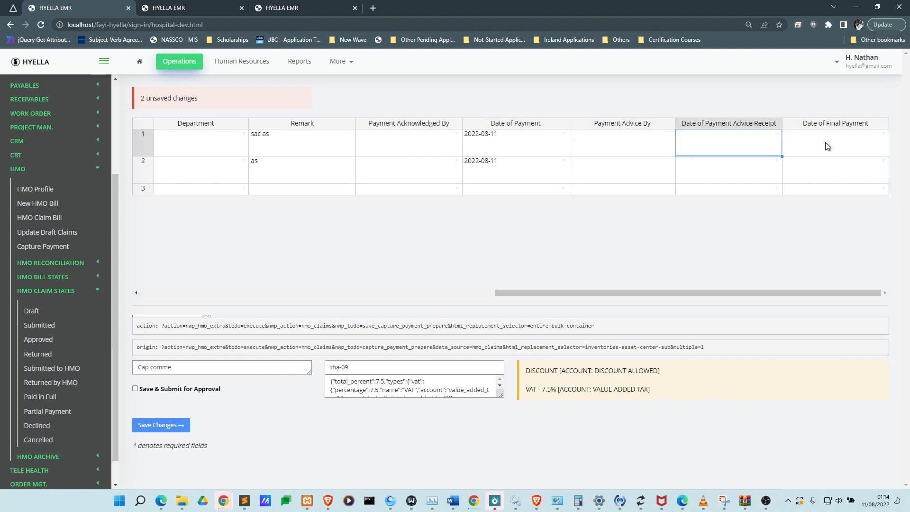
click(178, 391)
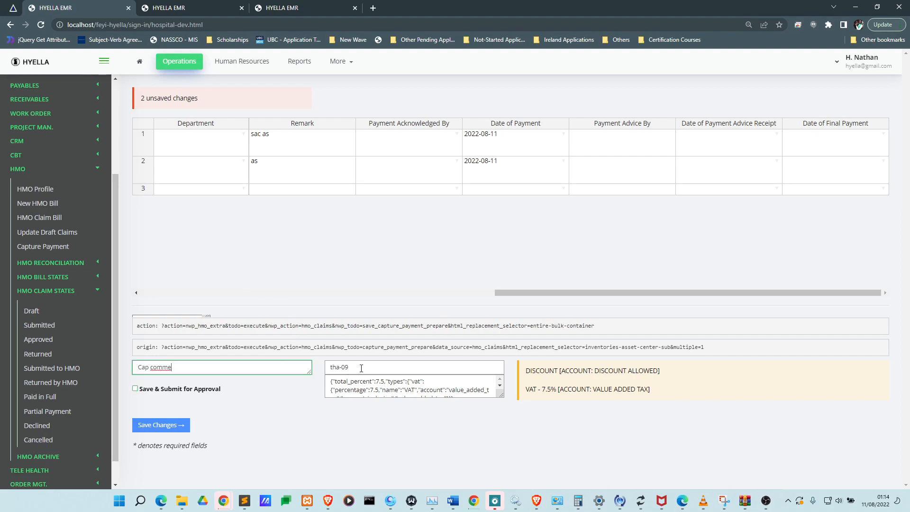
click(162, 426)
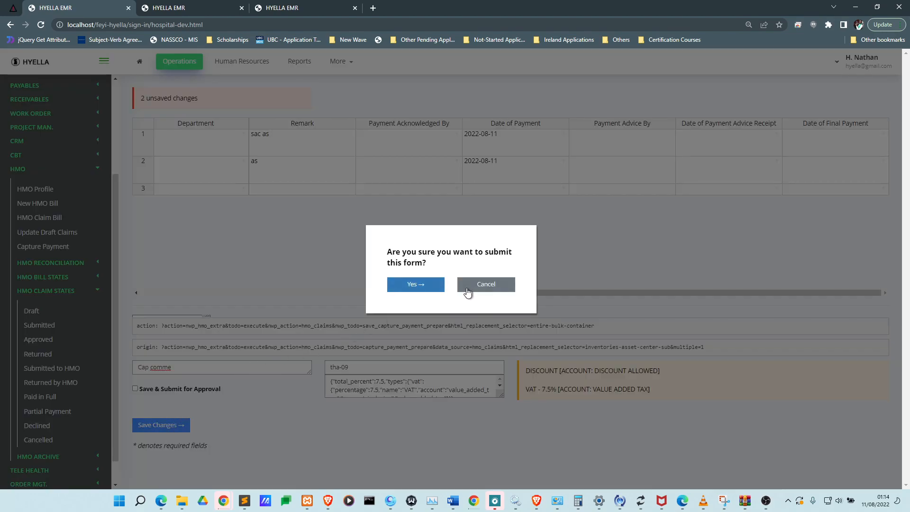
click(425, 289)
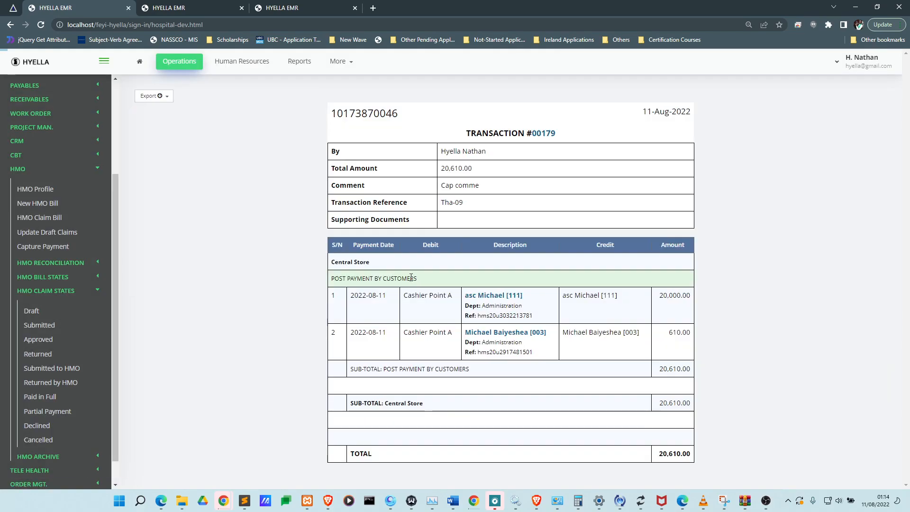
- Examine the amount and details of the first payment line in the saved transaction
drag(654, 297, 682, 295)
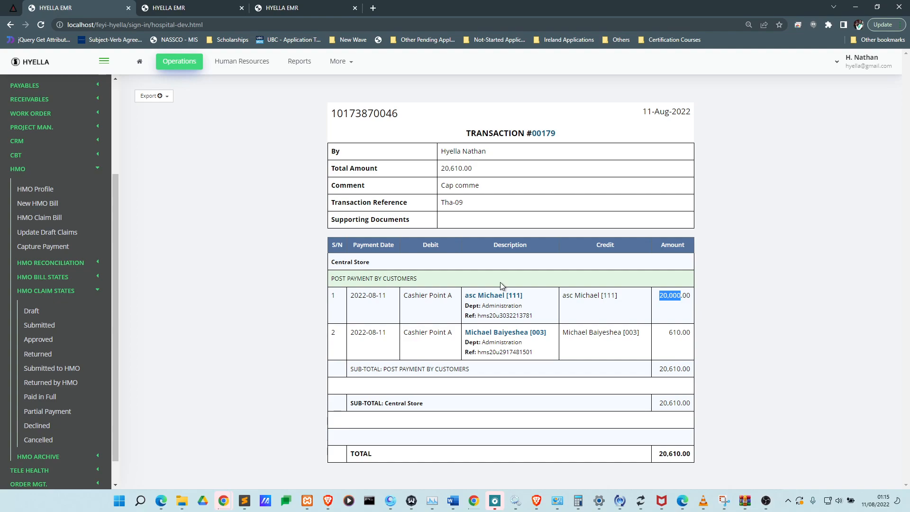
drag(356, 298, 520, 317)
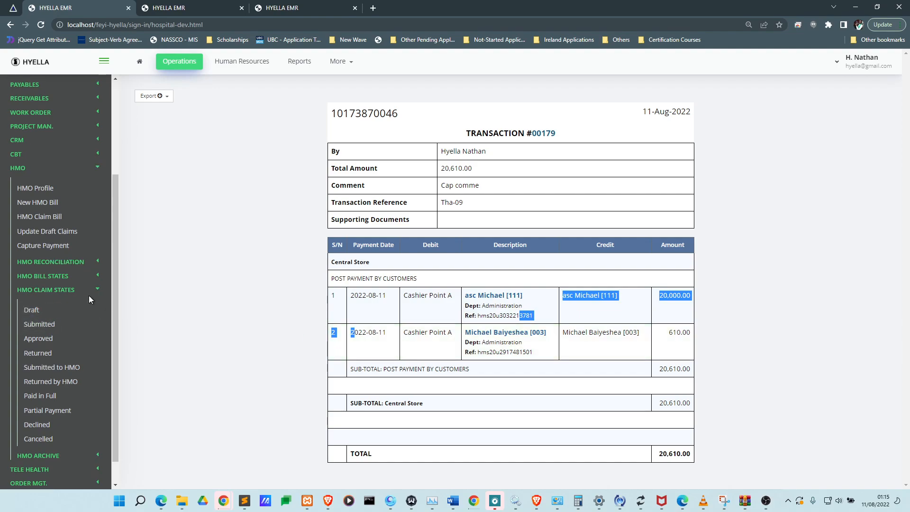
scroll(88, 294, down, 1)
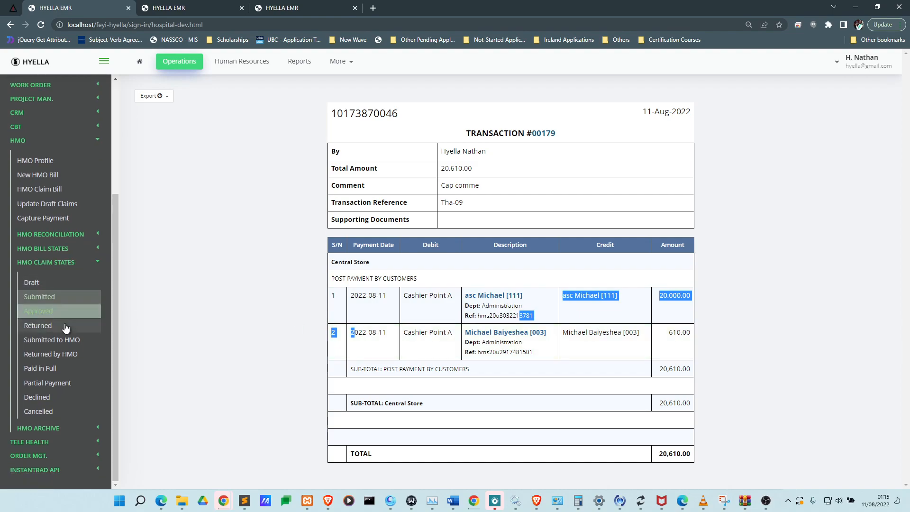
- Examine the first claim in the Paid in Full state and the amount due of the first claim in the Partial Payment state
click(68, 375)
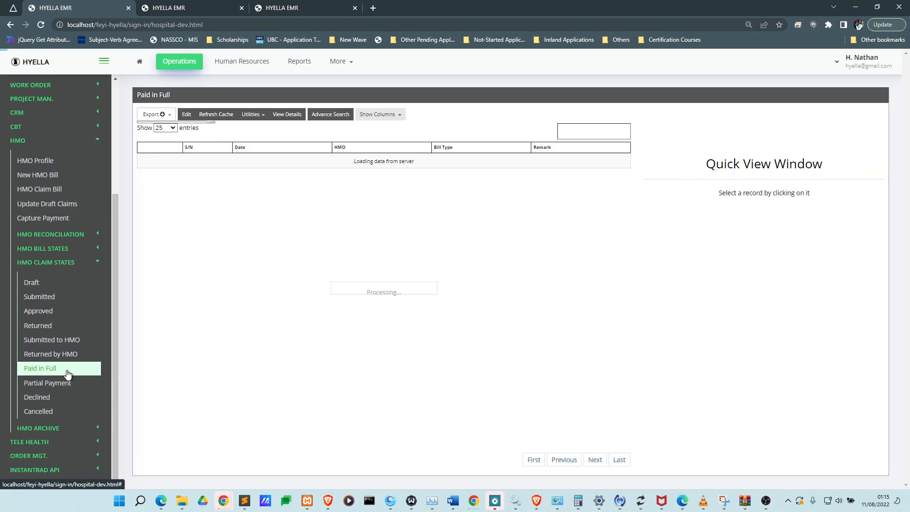
click(291, 164)
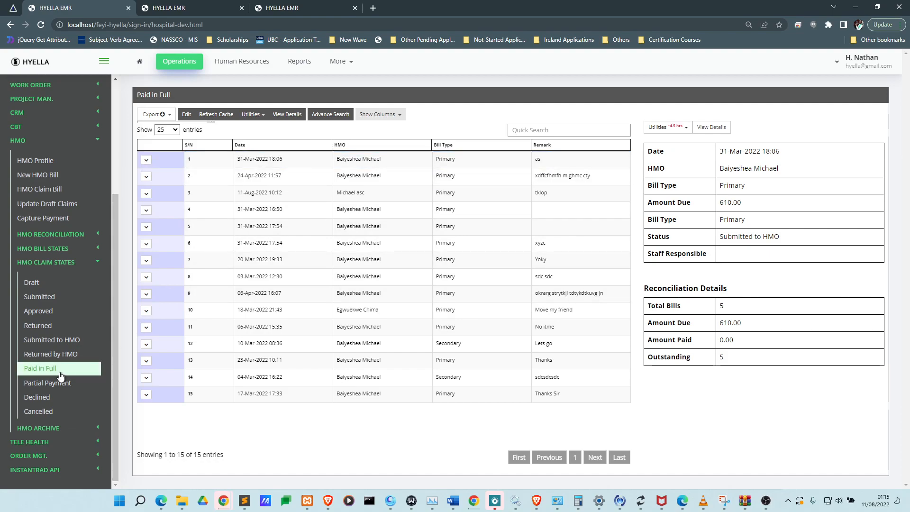
click(51, 384)
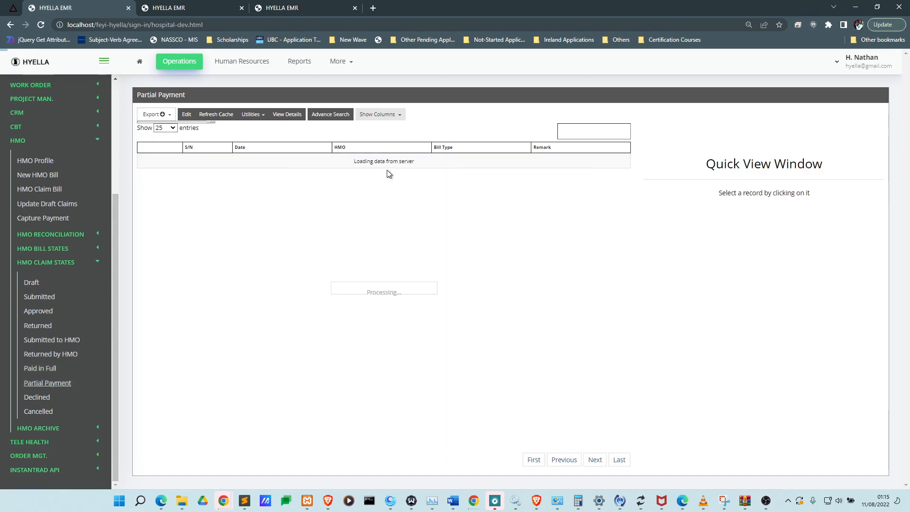
click(390, 165)
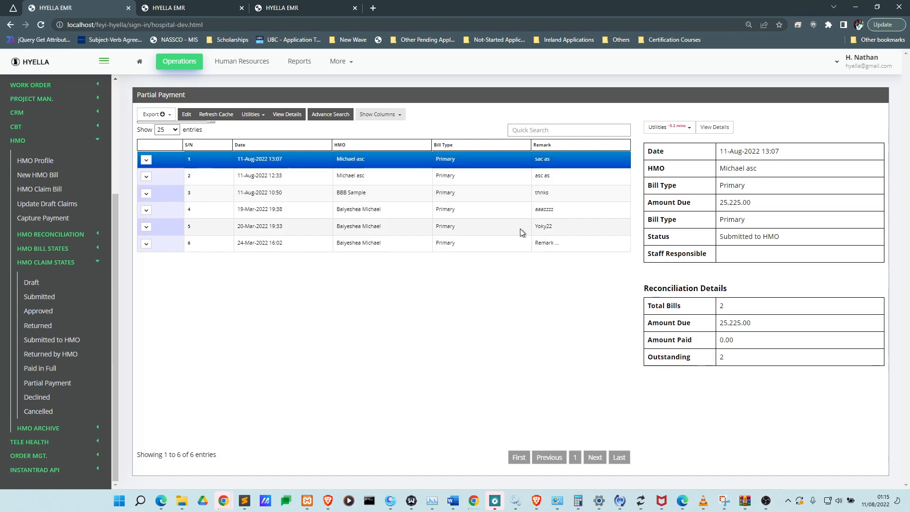
drag(769, 207, 720, 206)
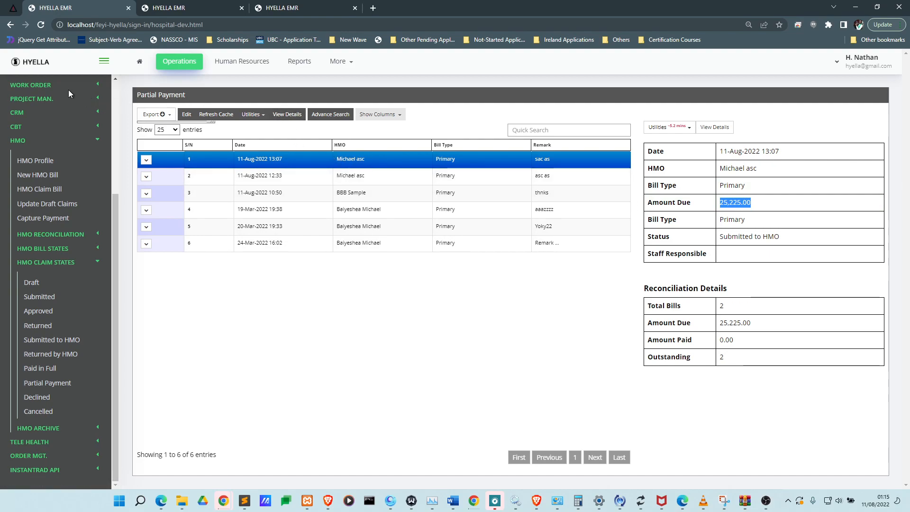
- In the other Hyella session, find the draft finance transaction "Cap comme" and examine the debit and credit accounts of its two payment lines
click(166, 14)
click(118, 172)
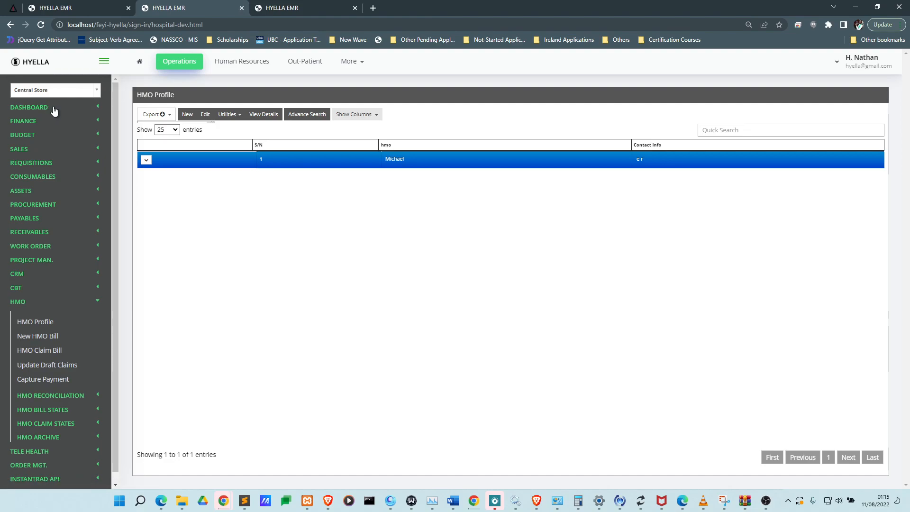
click(63, 122)
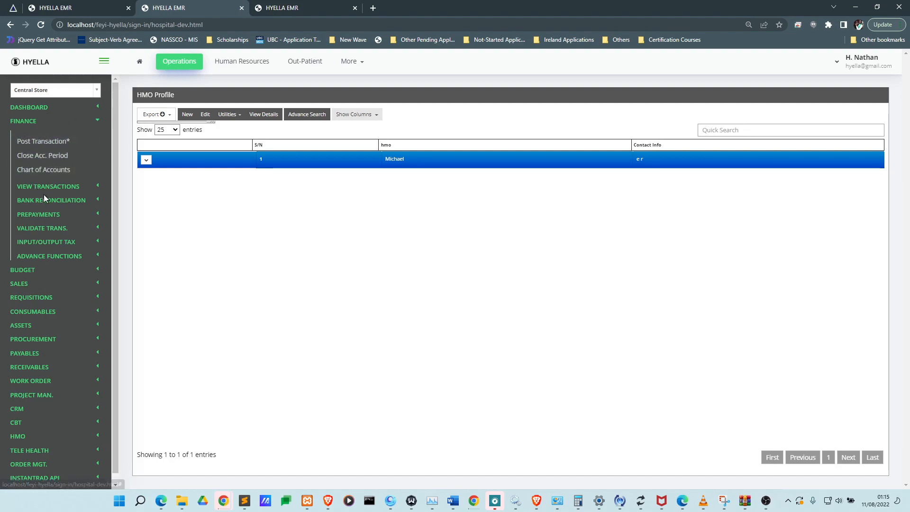
click(65, 186)
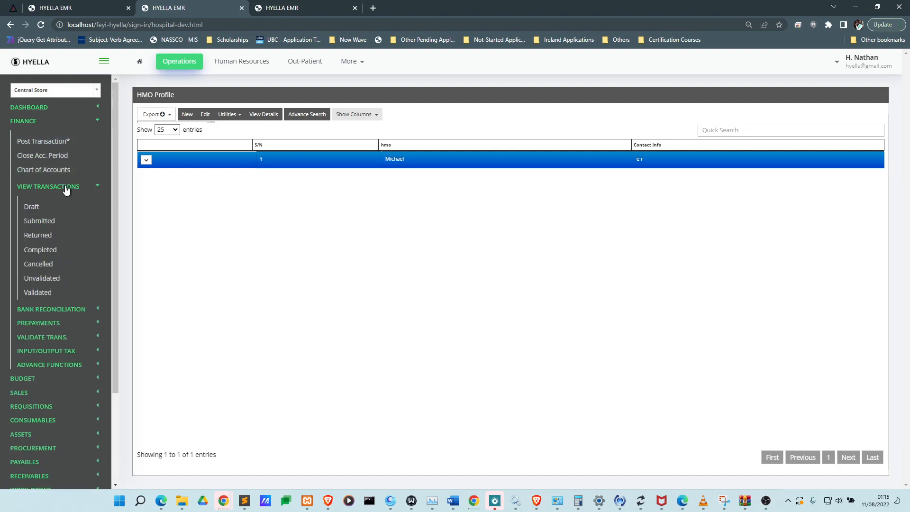
click(57, 208)
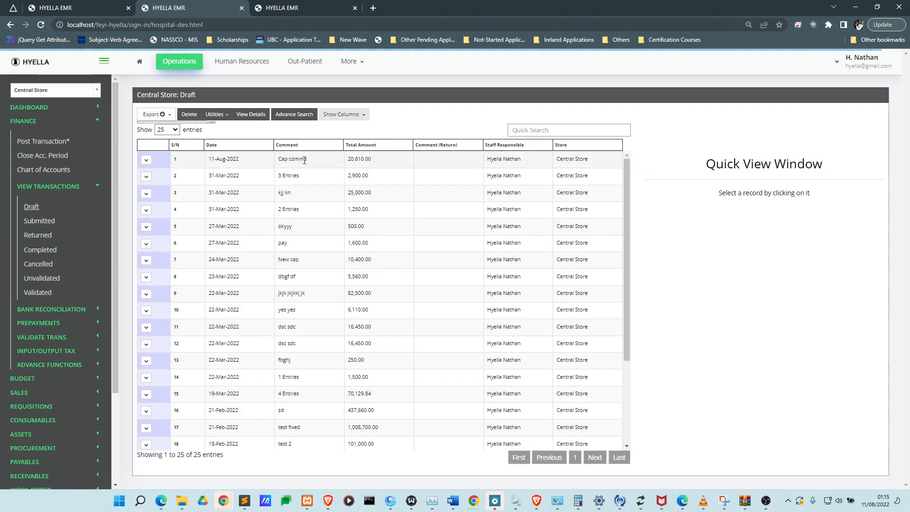
click(294, 161)
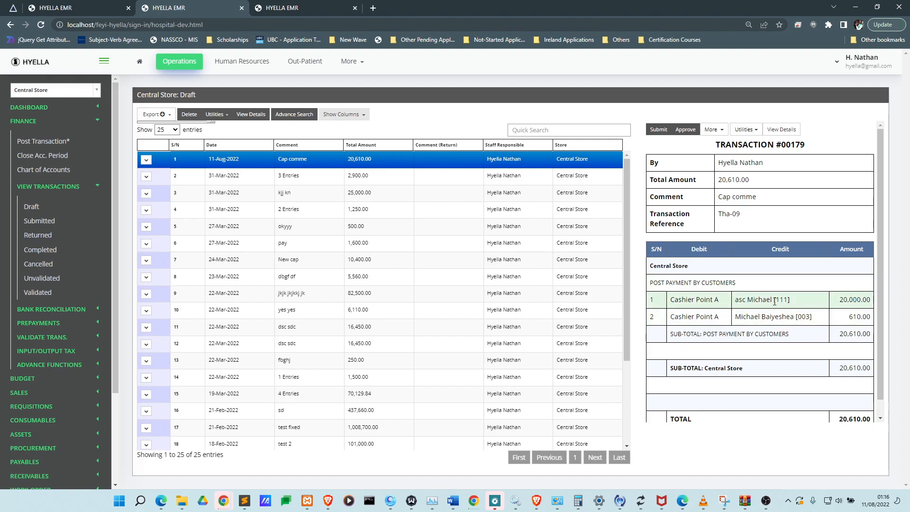
drag(679, 300, 823, 306)
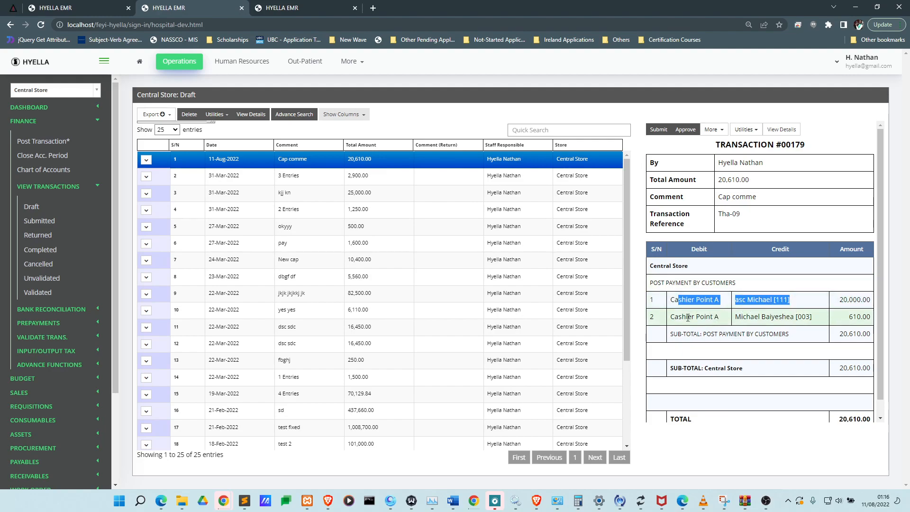
drag(686, 317, 787, 317)
- Approve the draft "Cap comme" payment transaction after reviewing its posting details, and dismiss the details window
click(686, 129)
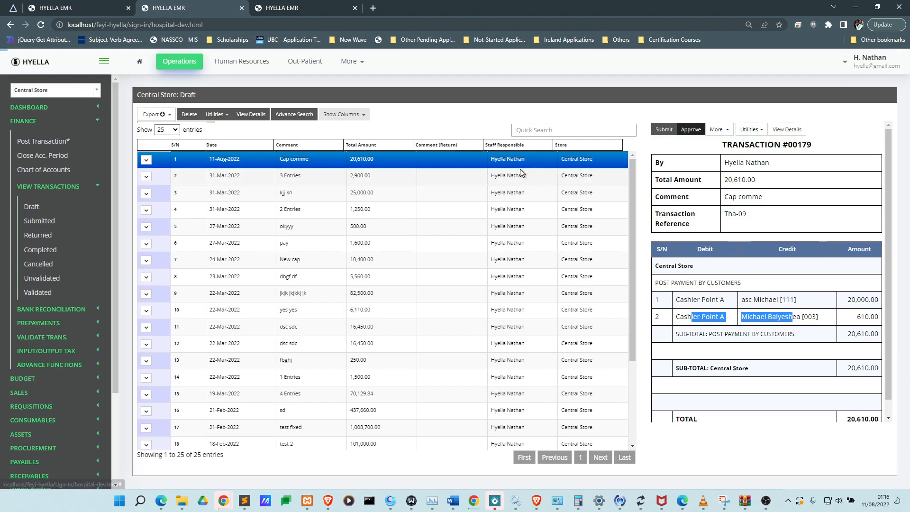
scroll(465, 240, down, 2)
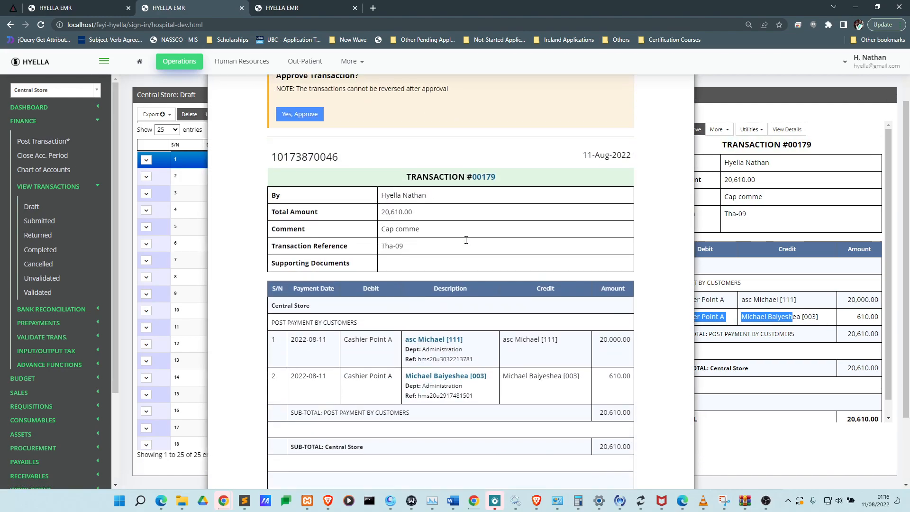
scroll(468, 246, up, 2)
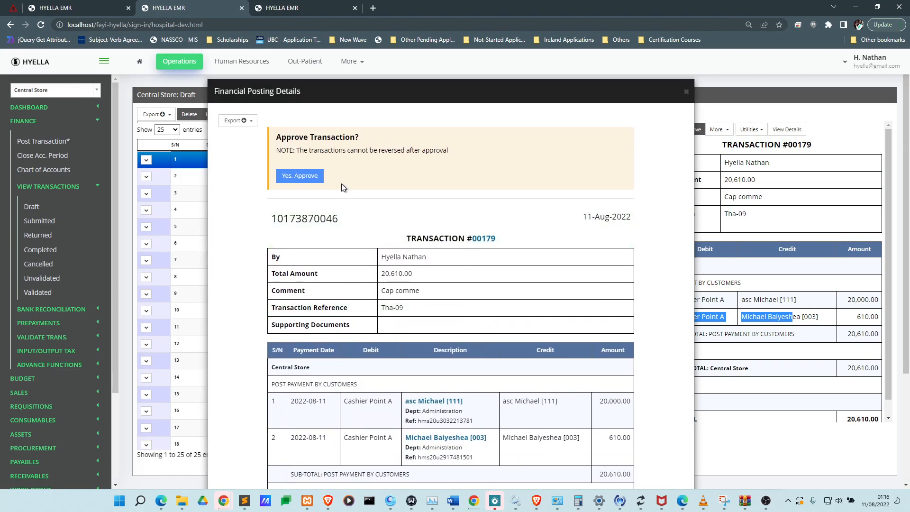
click(315, 176)
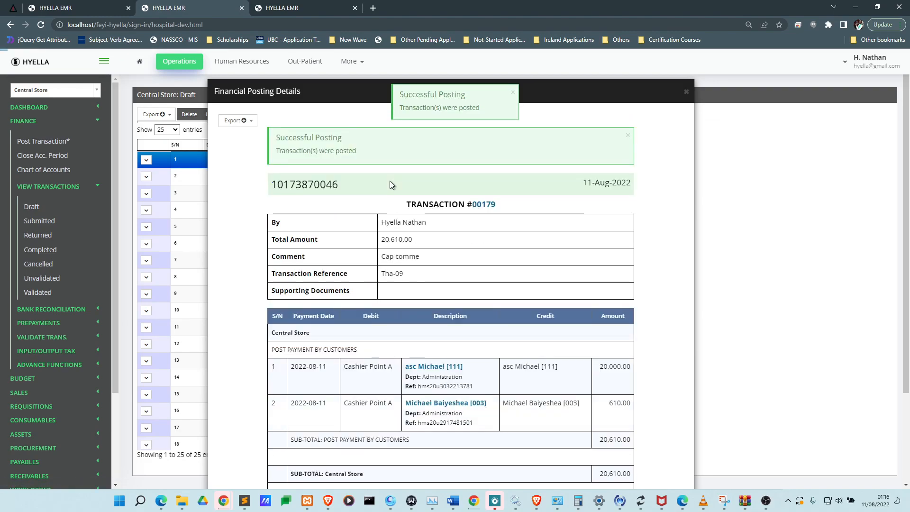
click(748, 186)
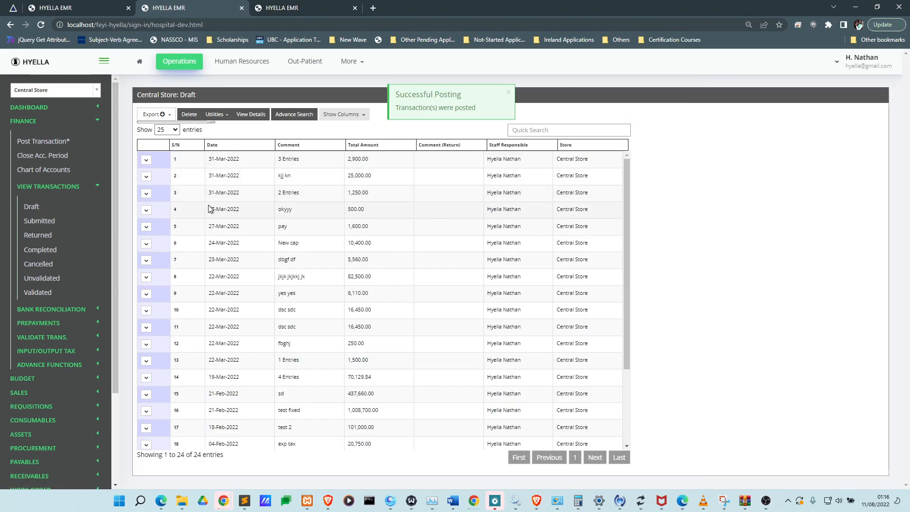
- Back in the HMO session, list the unreconciled claims under HMO Reconciliation and view the first claim's details
click(101, 2)
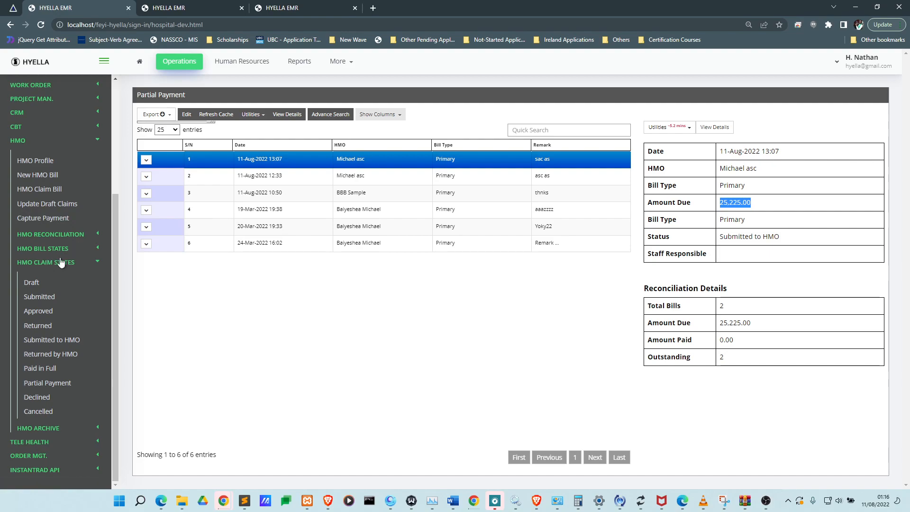
click(78, 232)
click(43, 354)
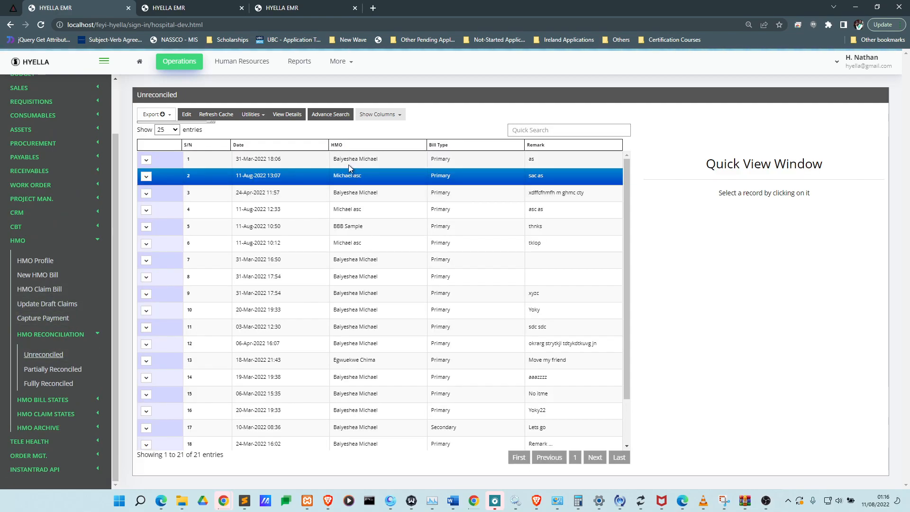
click(348, 164)
- Open the 11-Aug-2022 13:07 claim for editing, review its amounts and status, and save it without changing any value
click(348, 182)
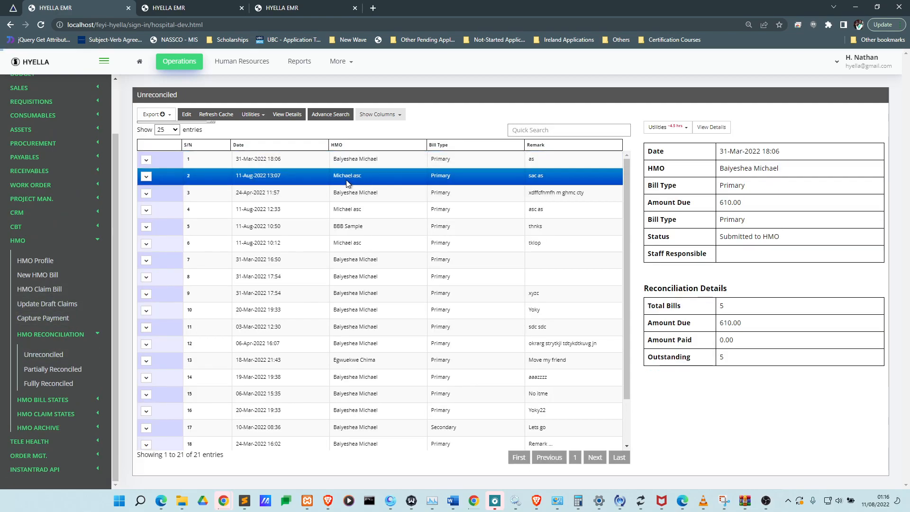
click(187, 114)
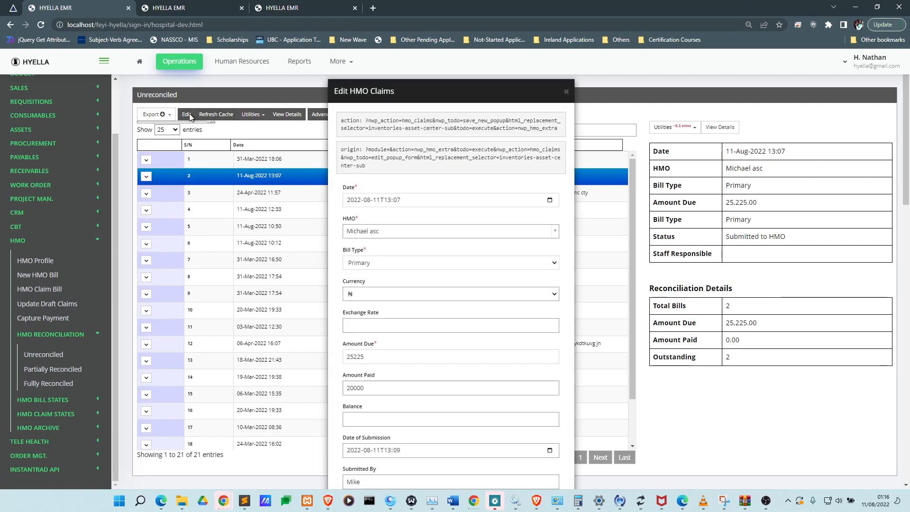
scroll(379, 149, down, 4)
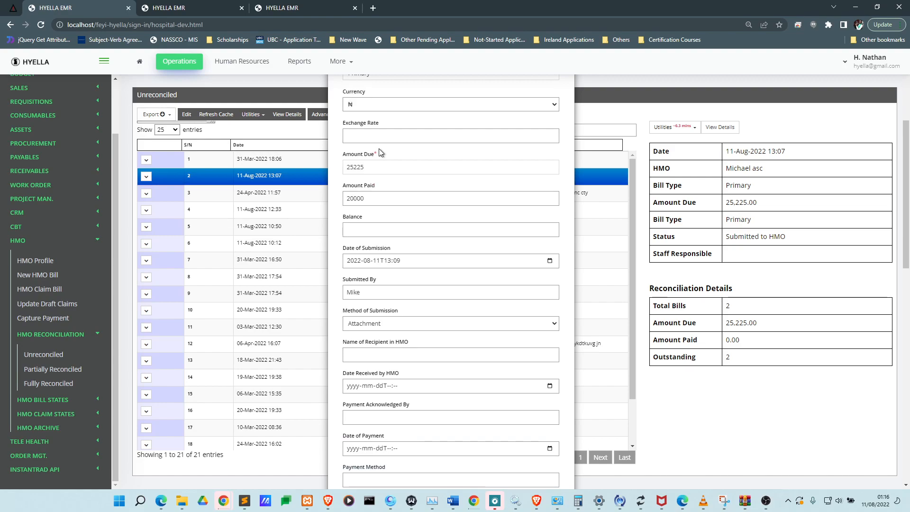
drag(350, 167, 353, 167)
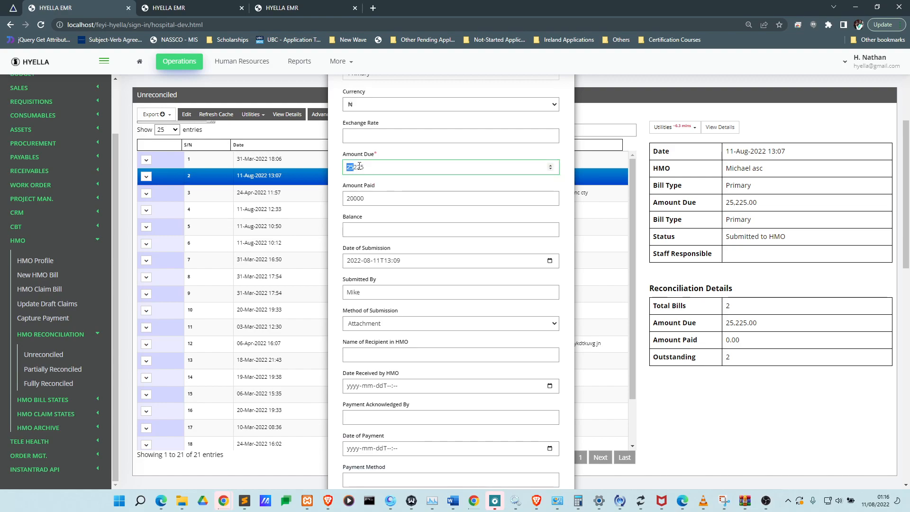
scroll(387, 167, down, 15)
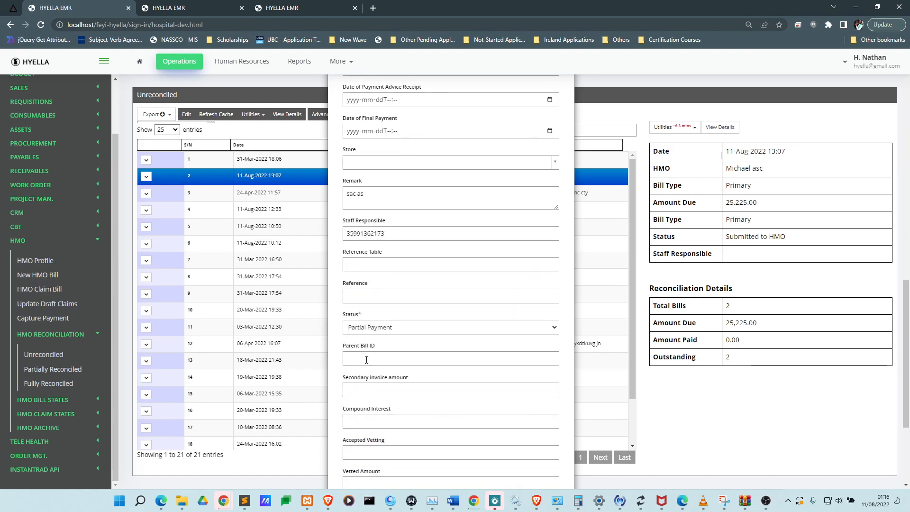
click(365, 410)
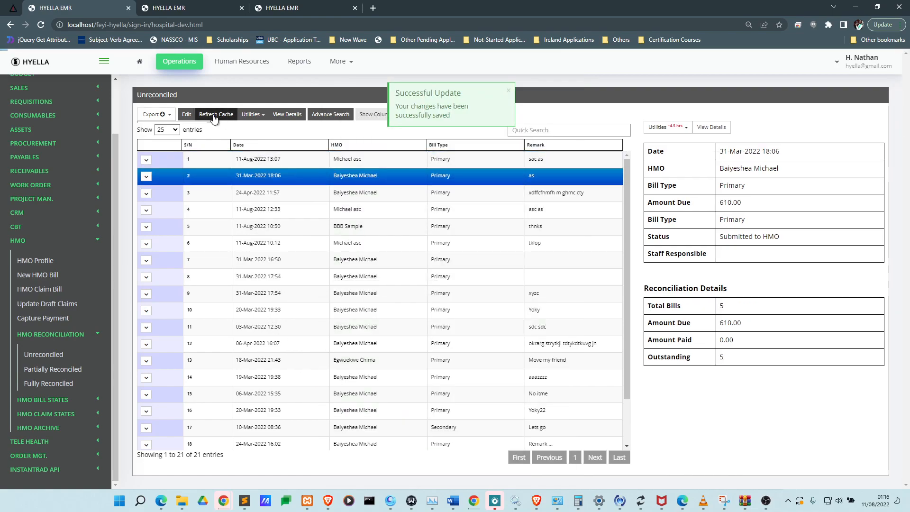
- Open the 31-Mar-2022 18:06 claim for editing, review its amounts and status, and save it without changing any value
click(186, 116)
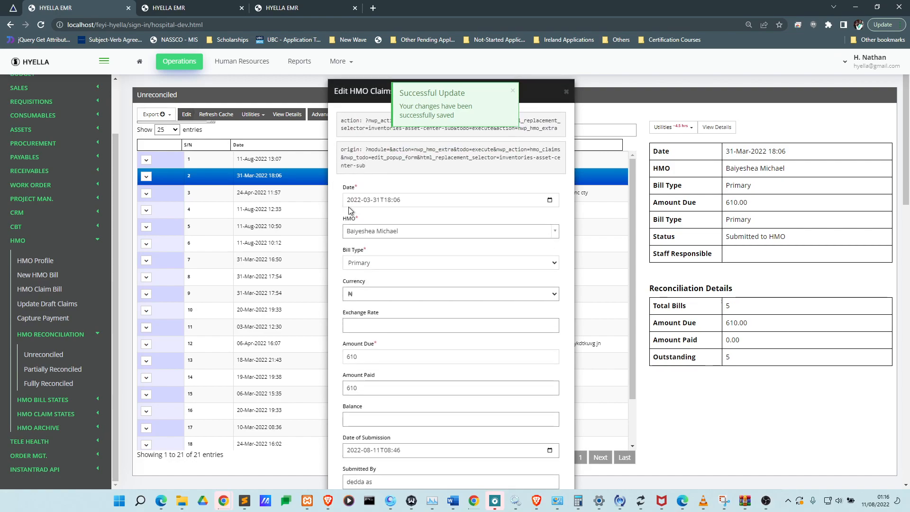
scroll(401, 264, down, 5)
scroll(400, 261, up, 3)
scroll(400, 260, down, 12)
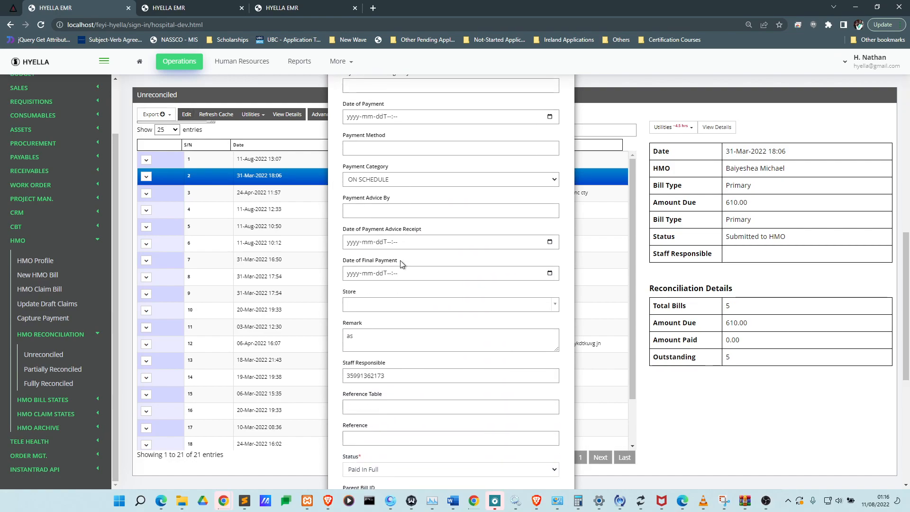
scroll(363, 395, down, 3)
click(372, 413)
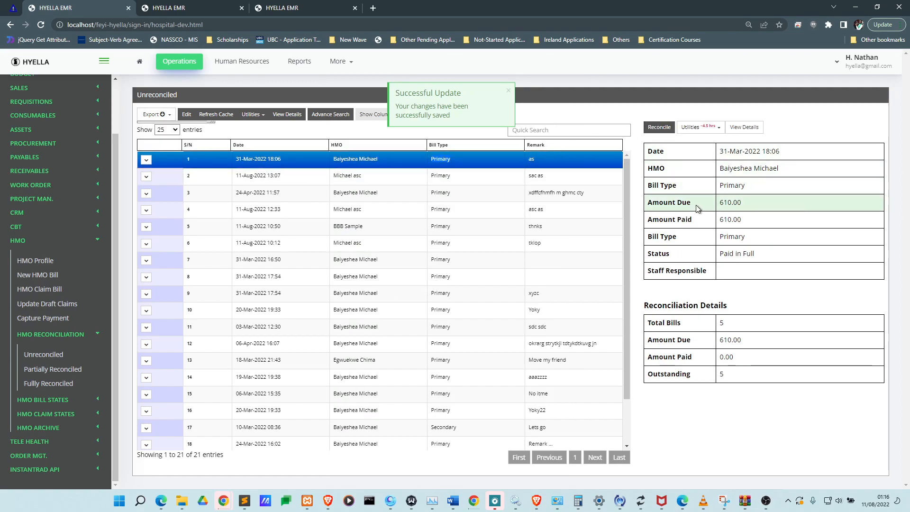
- Start reconciling the 31-Mar-2022 18:06 claim and bring up its sheet of individual bills
click(659, 128)
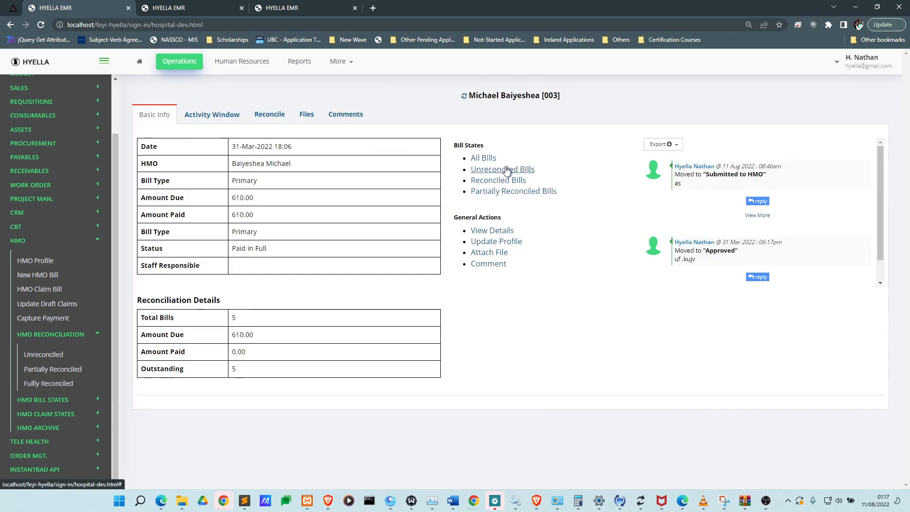
click(282, 118)
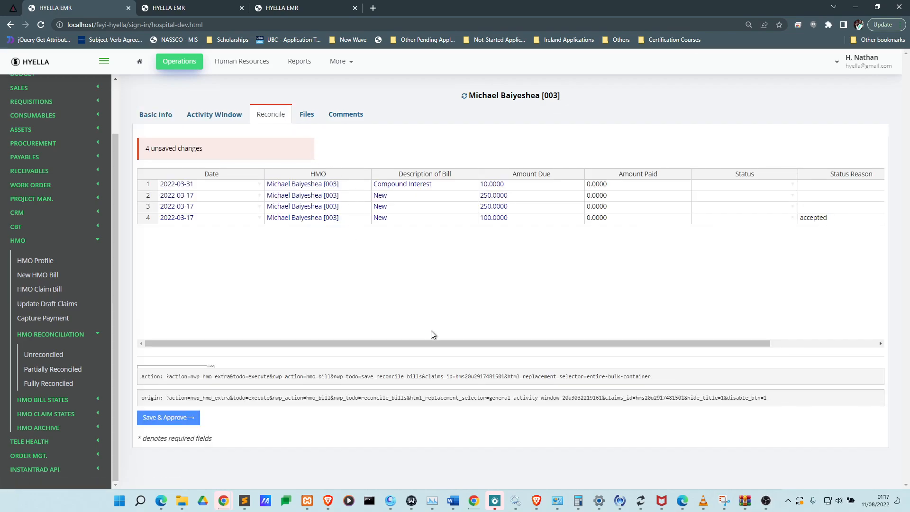
key(alt+Tab)
key(ctrl+r)
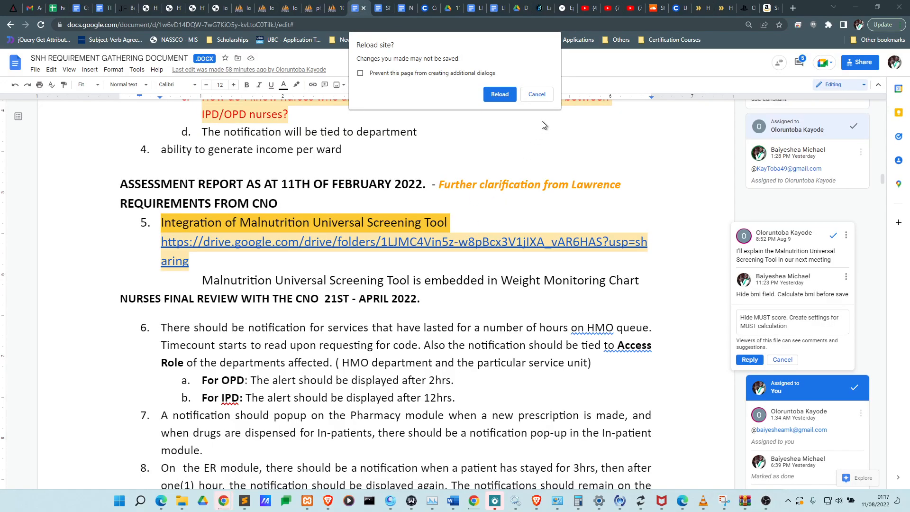
key(alt+Tab)
key(alt+Tab)
key(alt+Tab)
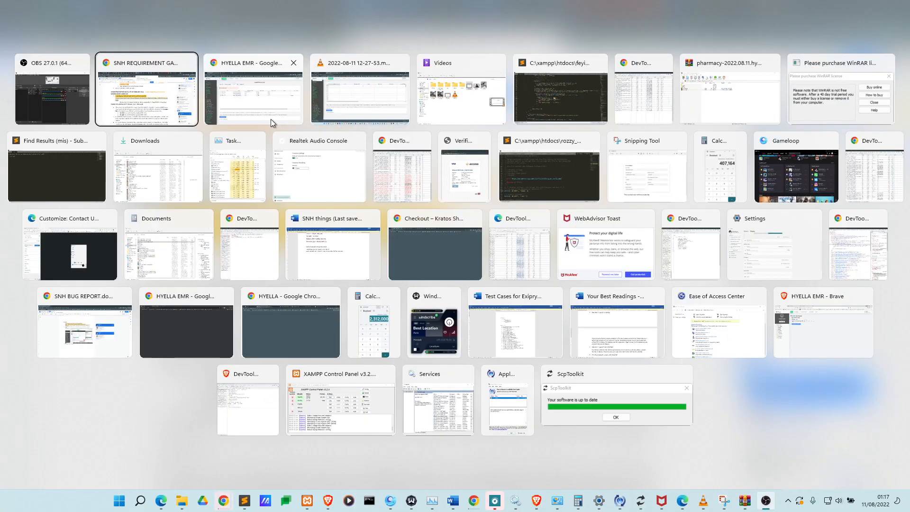
key(alt+Tab)
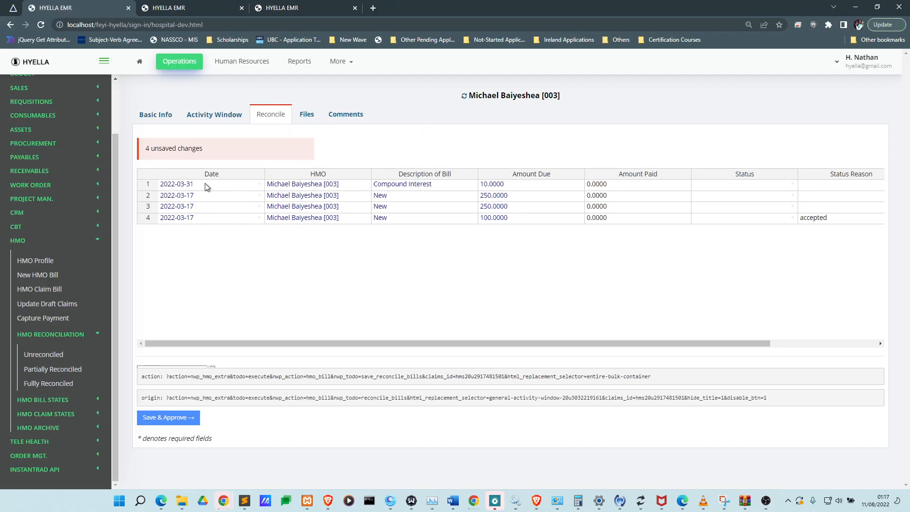
- Set the Amount Paid of the Compound Interest bill in the reconciliation sheet to 10
drag(370, 340, 442, 341)
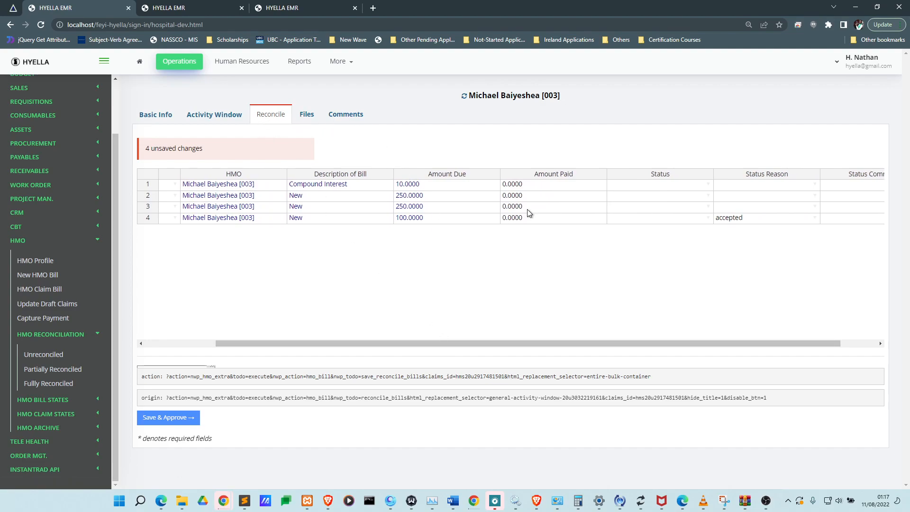
click(529, 187)
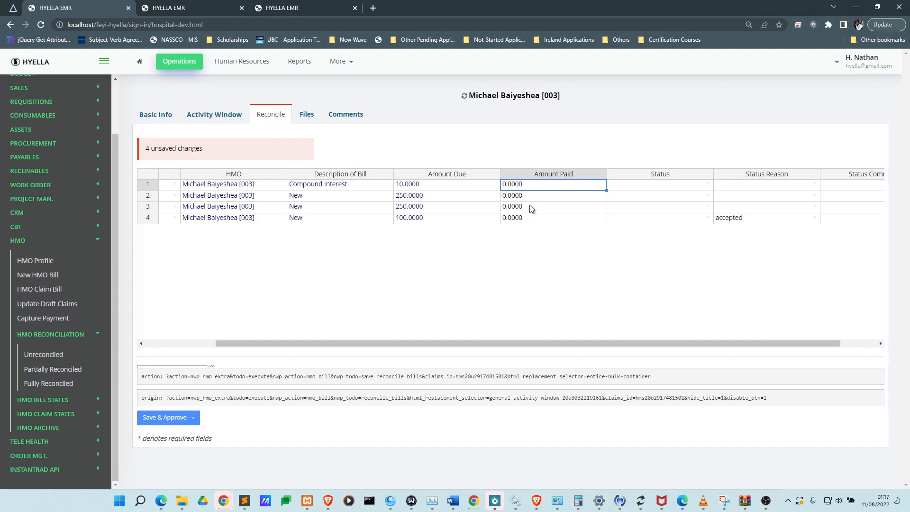
text(10)
key(Return)
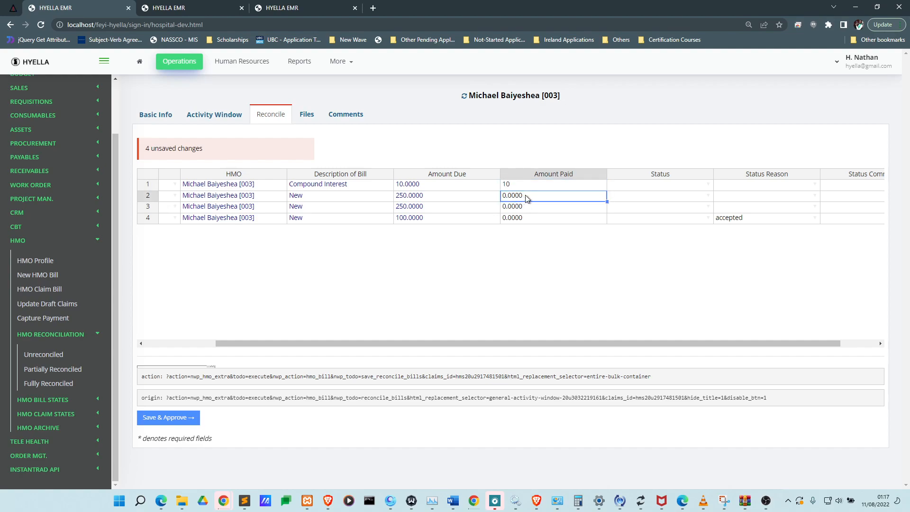
- Set the Amount Paid to 250 for both bills with 250 due and to 50 for the bill with 100 due
text(250)
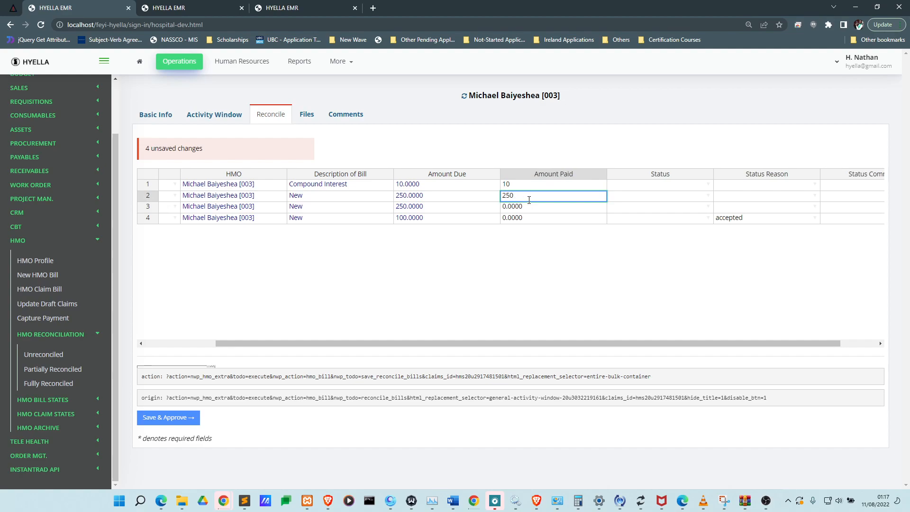
key(Return)
text(250)
key(Return)
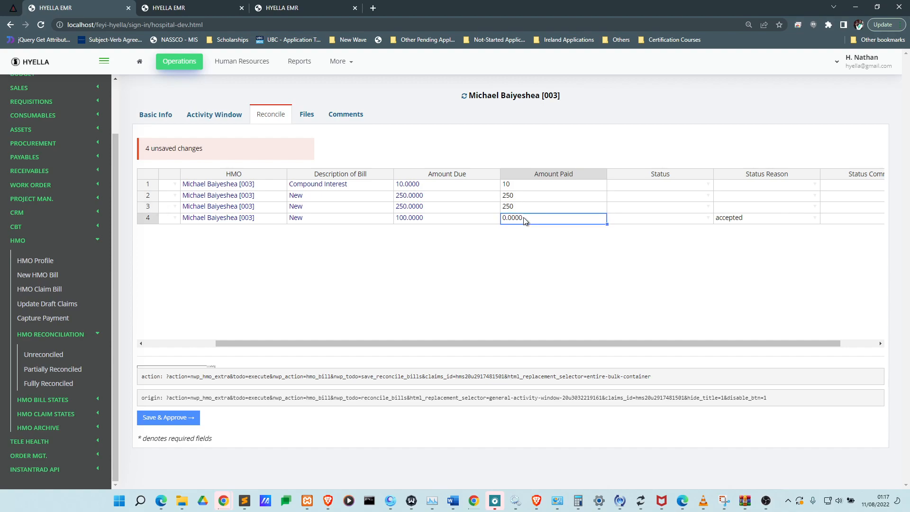
text(50)
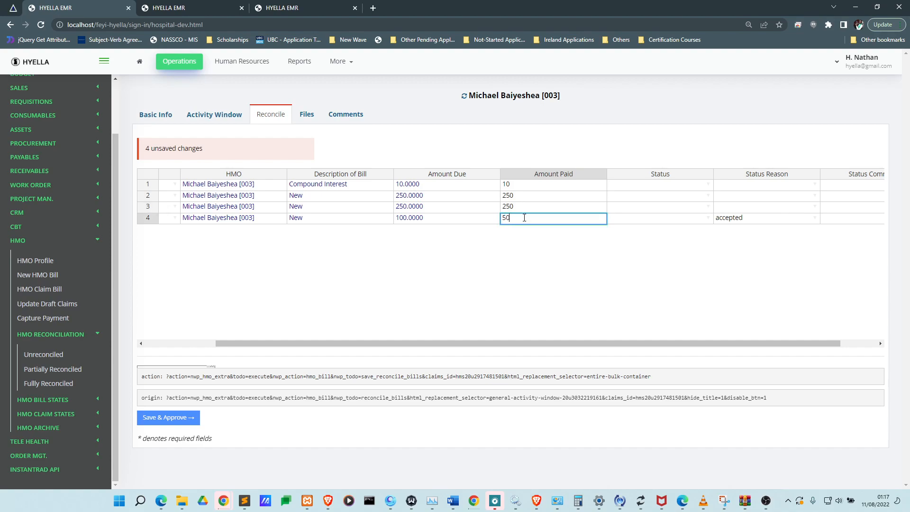
click(518, 241)
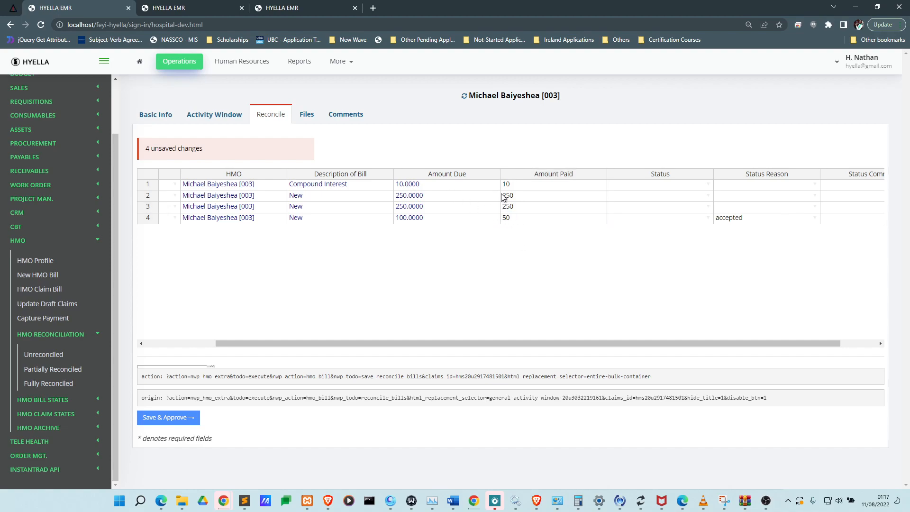
click(474, 219)
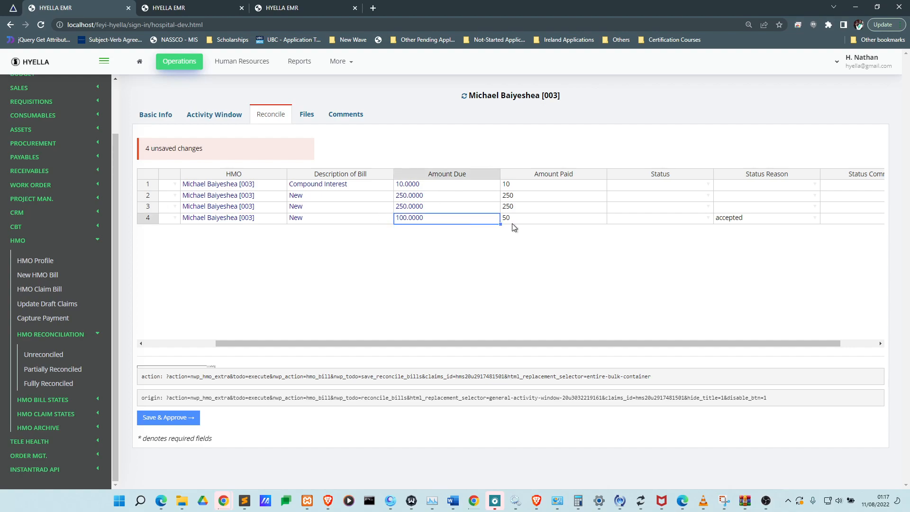
click(525, 220)
- Set the Status of the first three bills to Paid in Full and of the fourth bill to Partial Payment
click(682, 188)
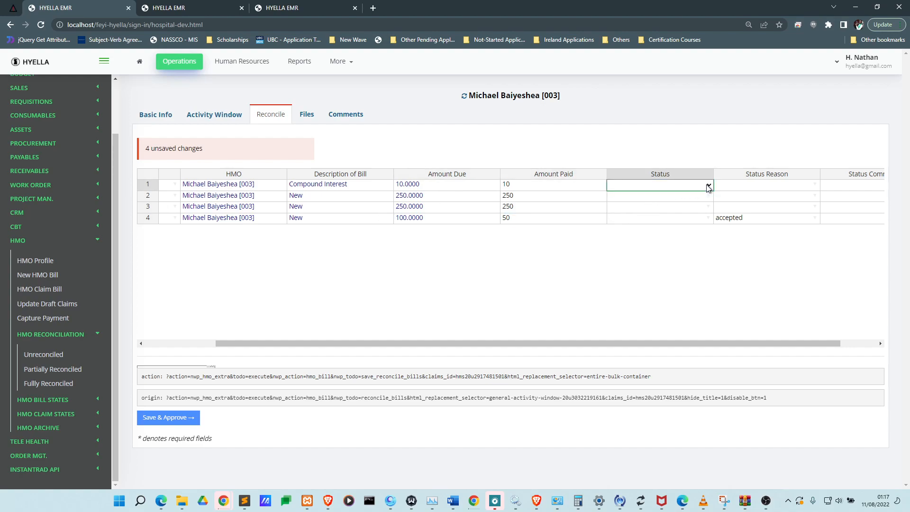
click(707, 190)
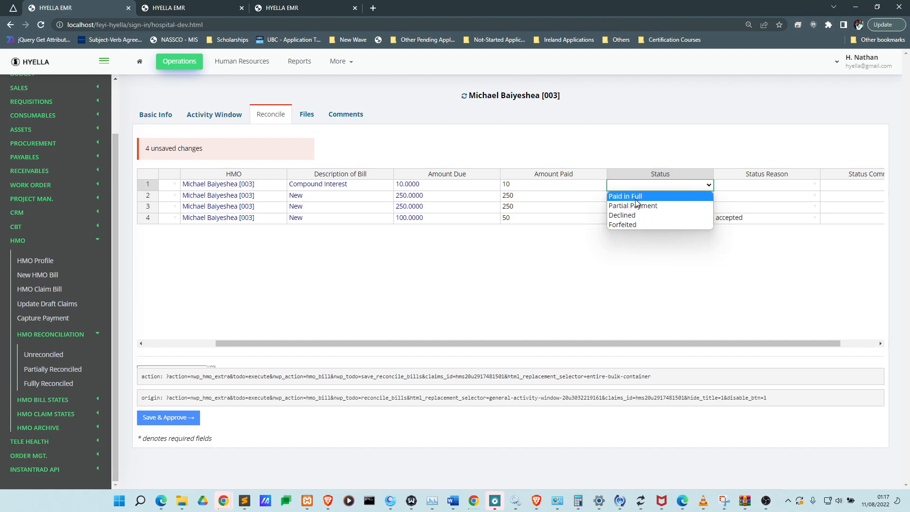
click(678, 196)
click(710, 186)
click(717, 185)
click(710, 187)
drag(714, 190, 681, 211)
click(660, 221)
click(715, 220)
click(707, 219)
click(670, 238)
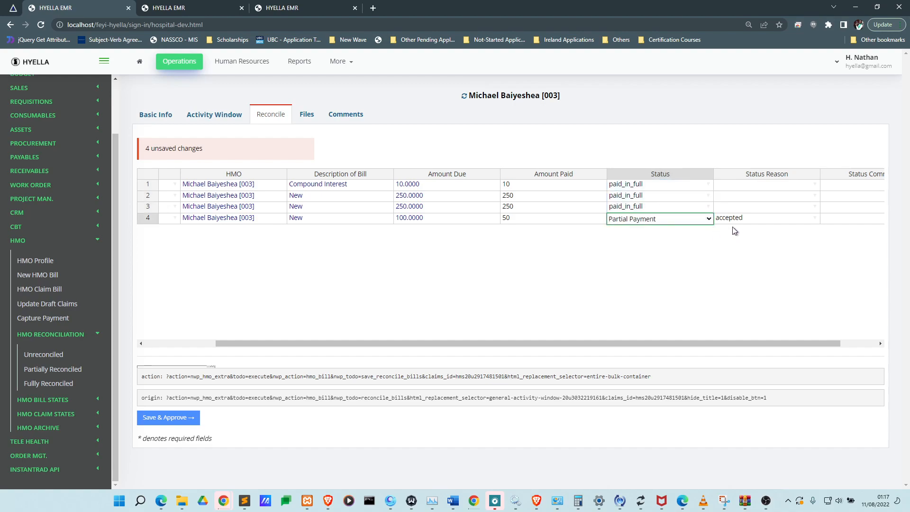
- Set the Status Reason of the first three bills in the reconciliation sheet to Accepted
click(764, 218)
click(809, 186)
click(816, 187)
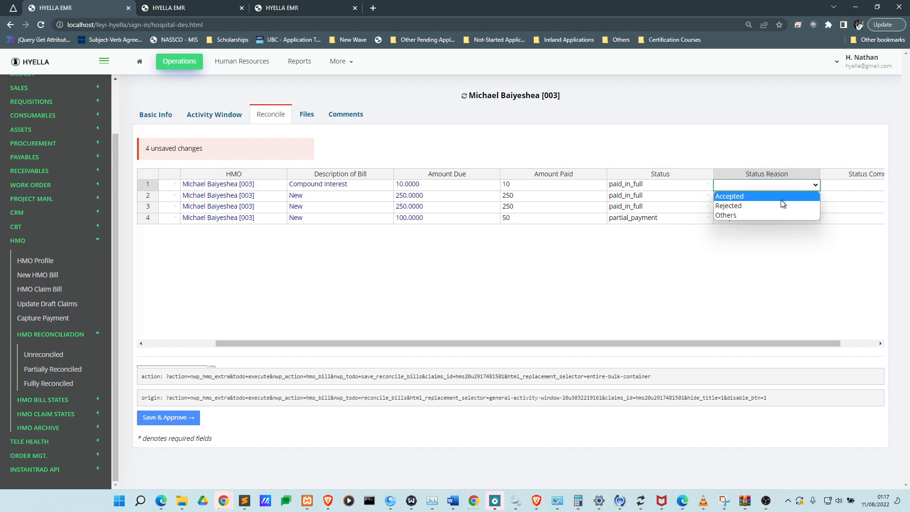
click(792, 197)
click(835, 184)
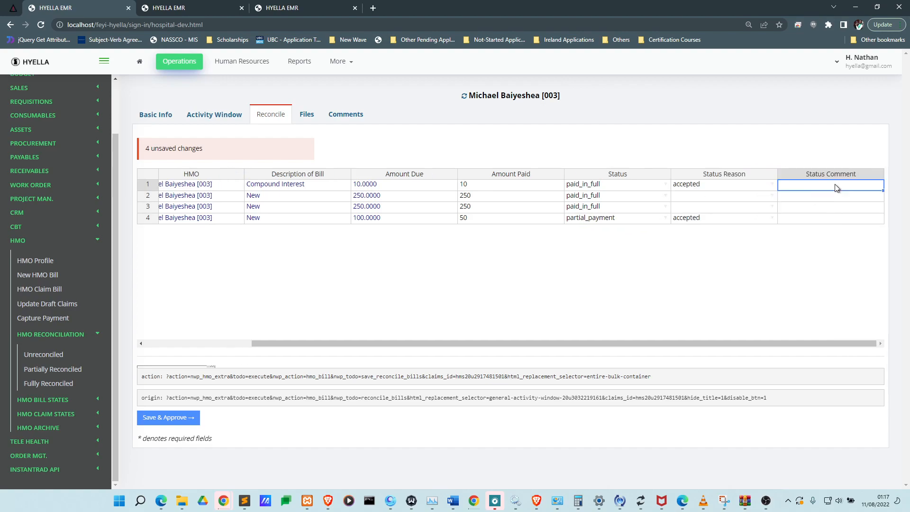
click(773, 188)
drag(776, 190, 774, 208)
- Give the fourth bill the Status Reason Others and the Status Comment "No gree", and save and approve the reconciliation
click(698, 221)
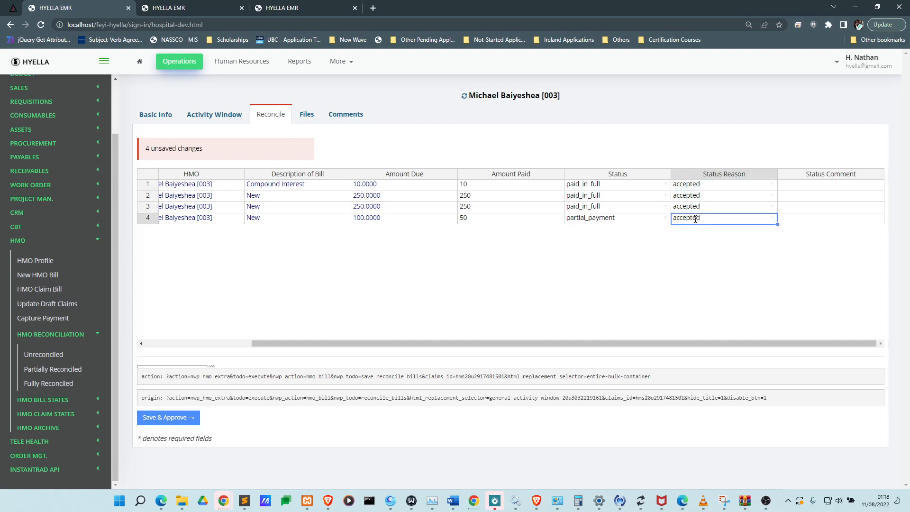
click(772, 219)
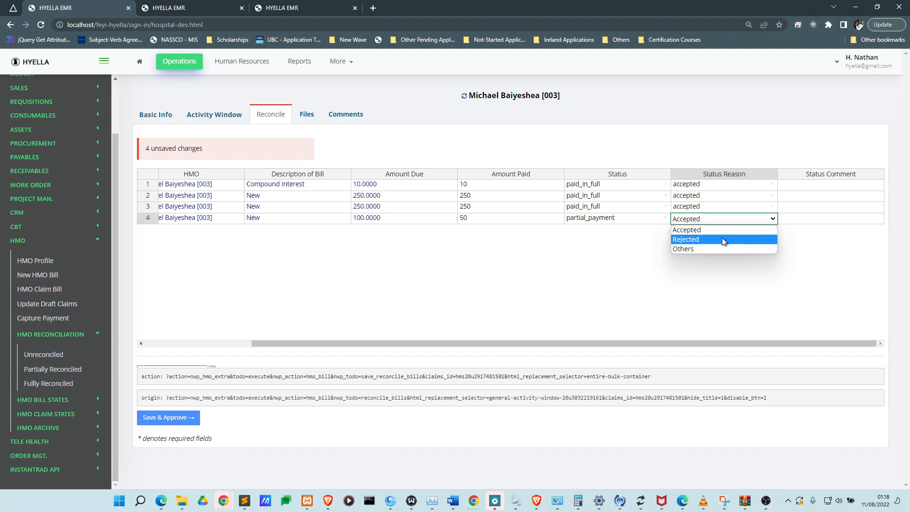
click(714, 248)
click(814, 219)
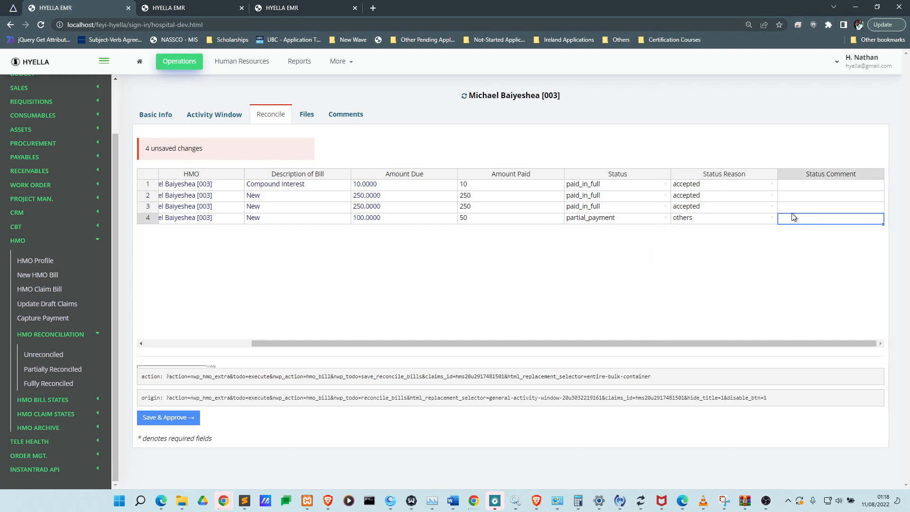
text(No gree)
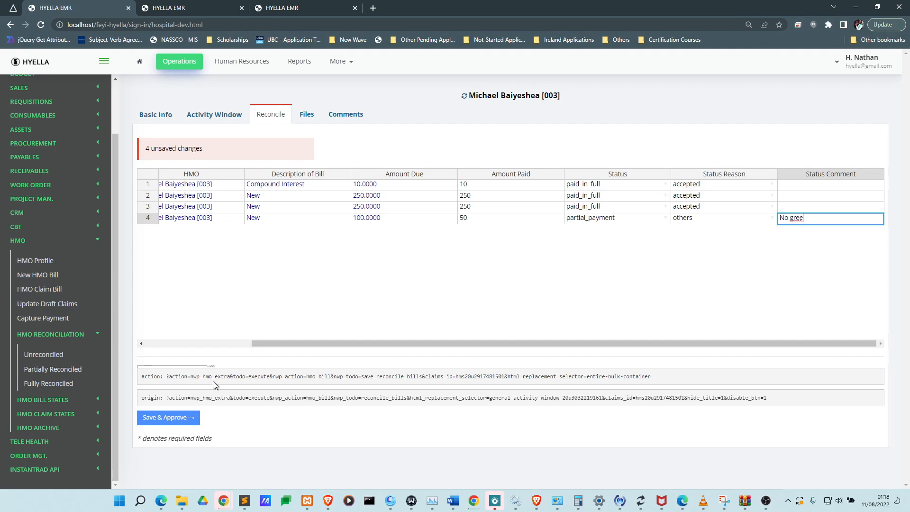
click(183, 419)
click(415, 287)
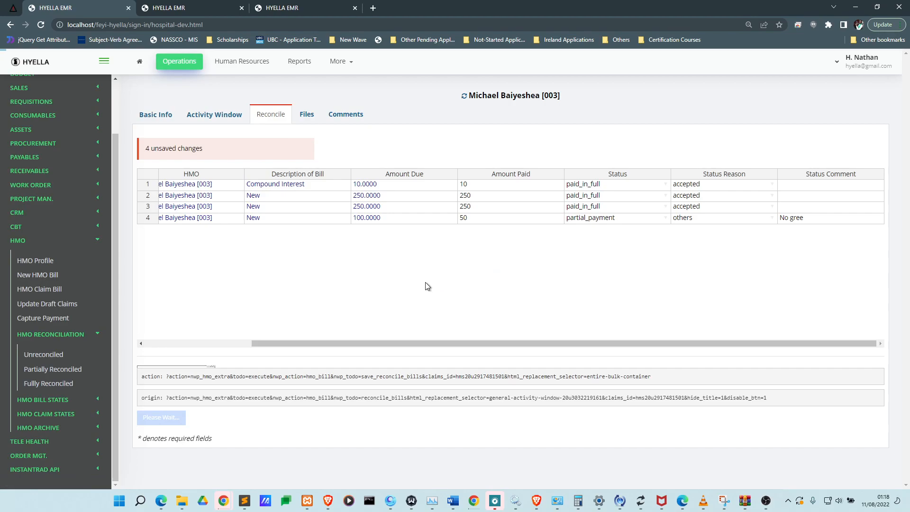
- Check the claim's reconciled bills and its partially reconciled bills, and return to its basic information
click(162, 117)
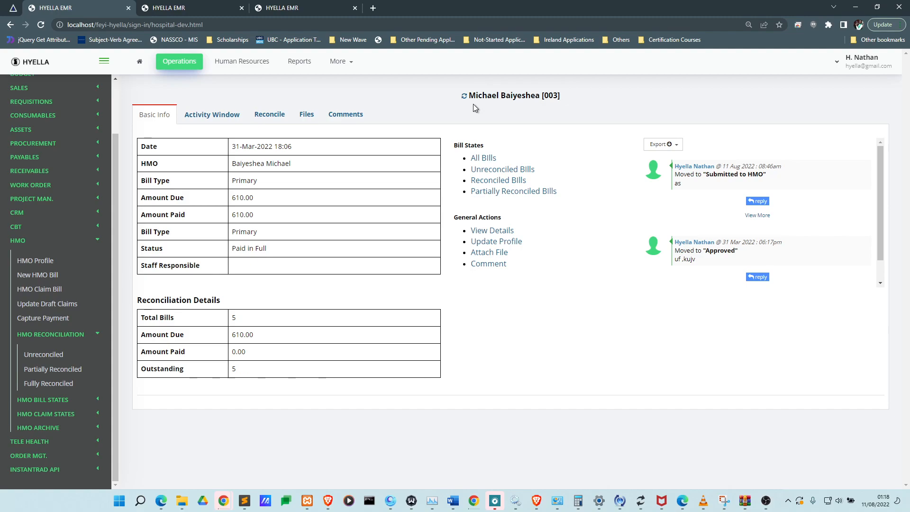
click(500, 181)
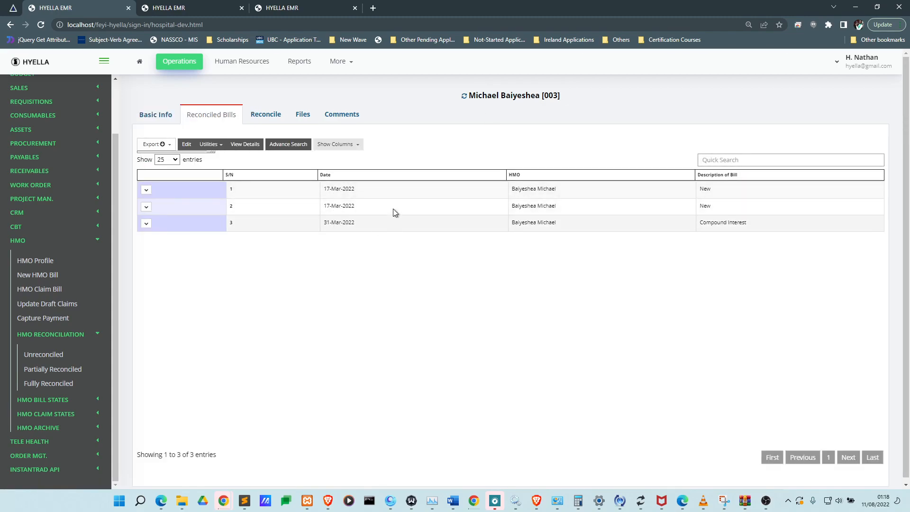
click(154, 115)
click(521, 193)
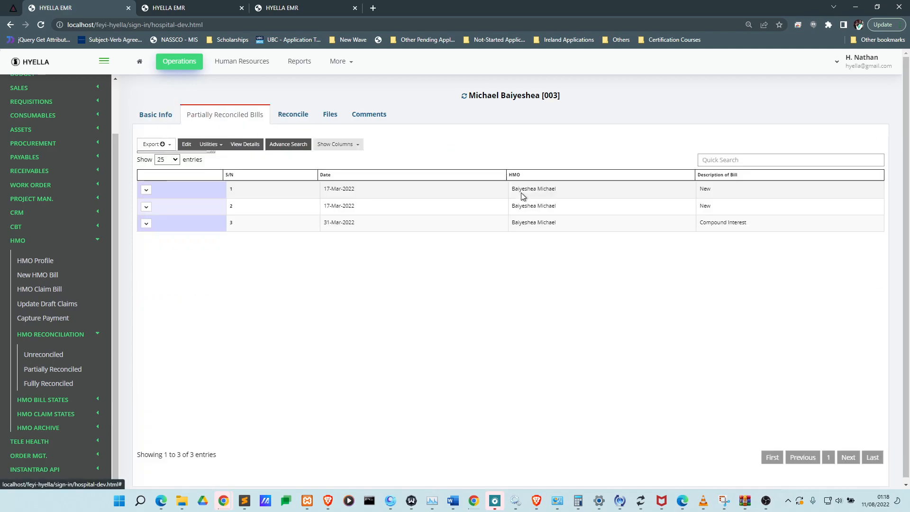
click(332, 194)
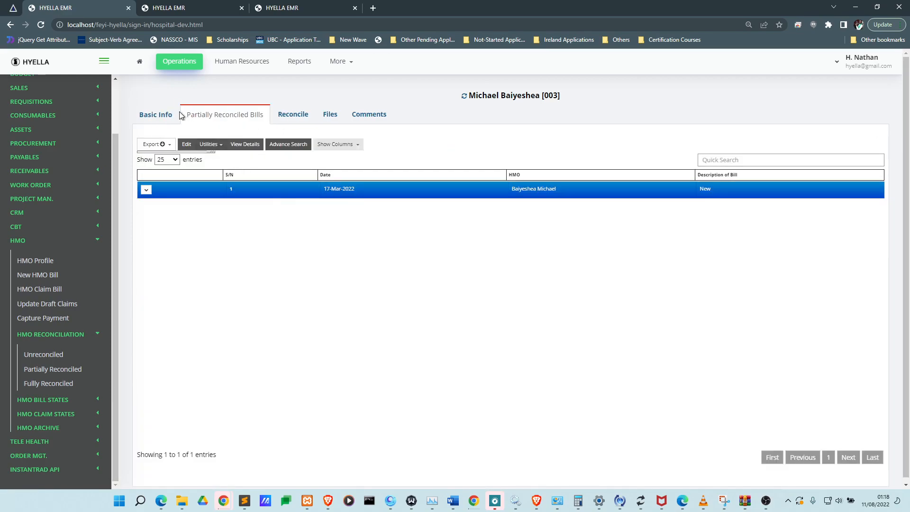
click(175, 115)
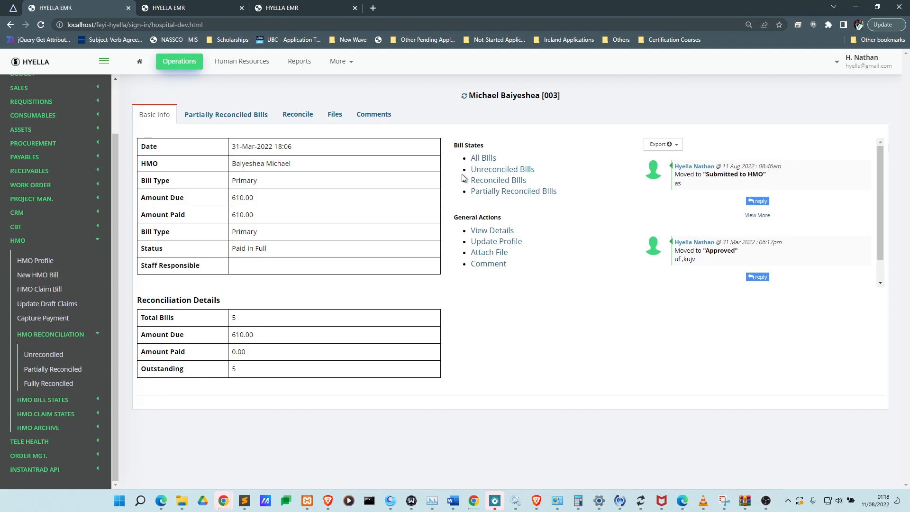
- Switch to the second HYELLA EMR browser tab and open the only HMO profile there for editing
click(222, 8)
click(291, 6)
click(183, 7)
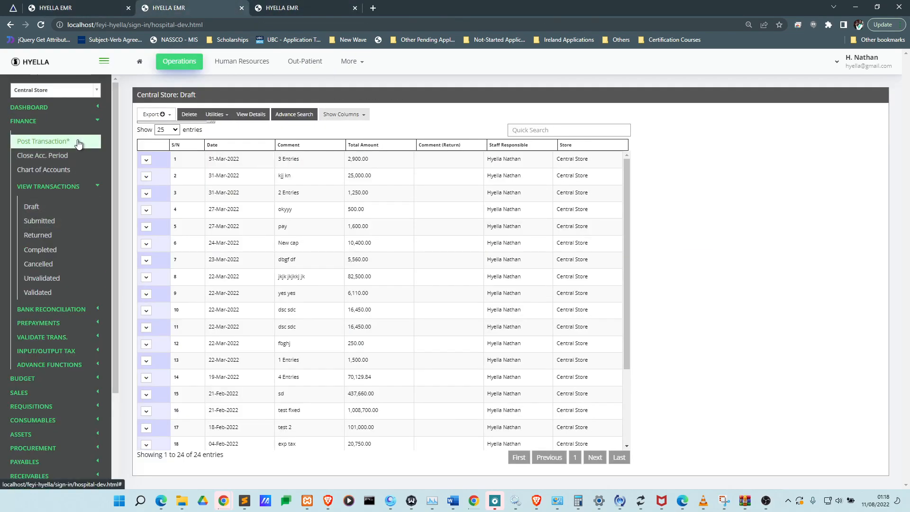
click(35, 409)
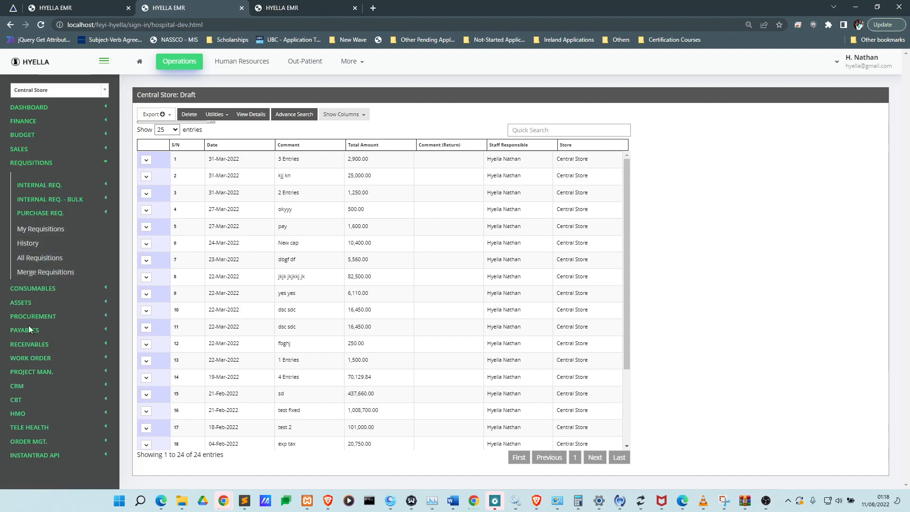
click(26, 413)
click(46, 324)
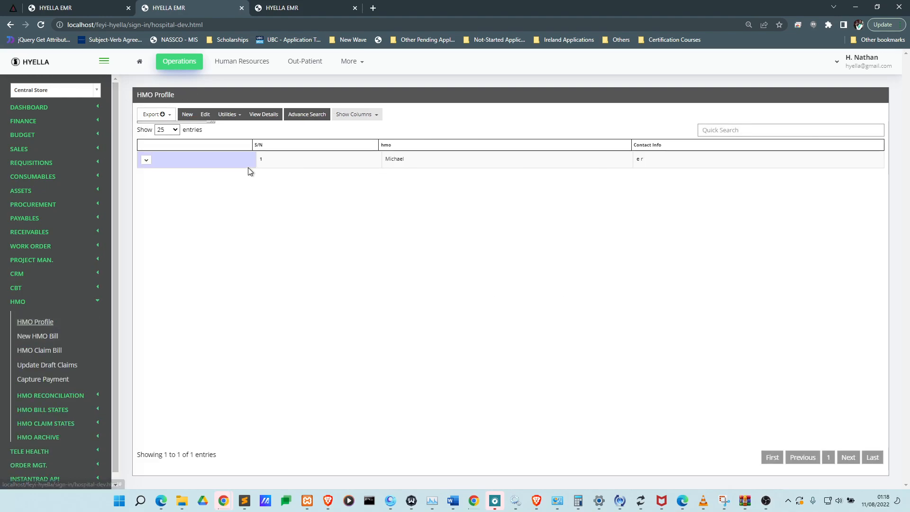
click(234, 160)
click(199, 116)
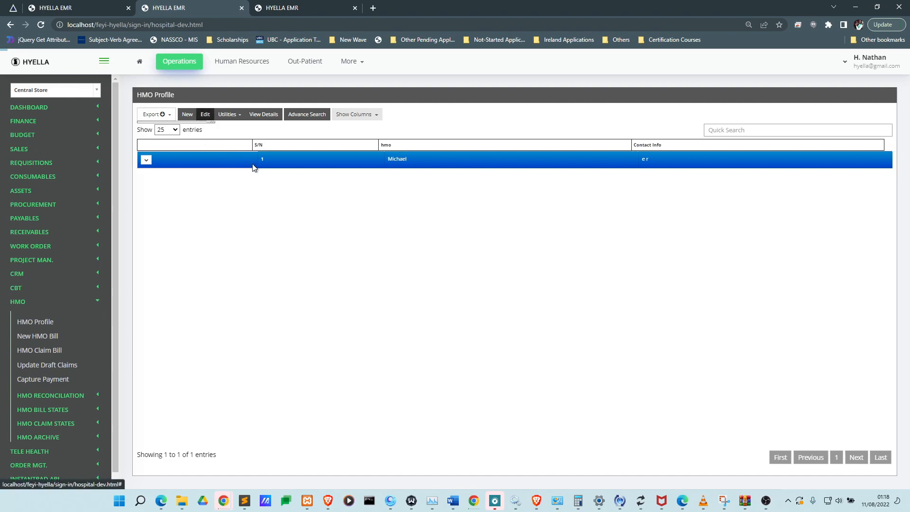
scroll(407, 295, down, 3)
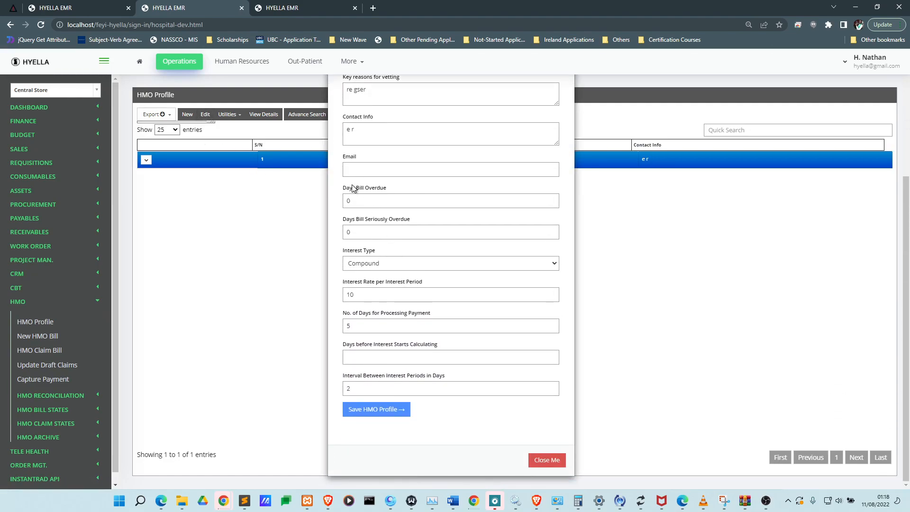
- Examine the Days Bill Overdue setting in the HMO profile form
drag(343, 189, 408, 191)
click(408, 191)
drag(346, 188, 382, 188)
click(378, 201)
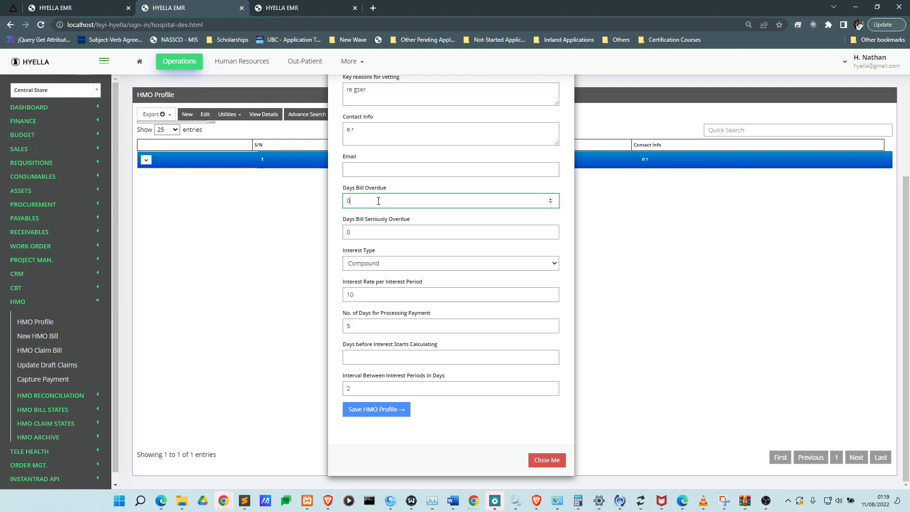
scroll(389, 199, up, 2)
scroll(407, 195, down, 1)
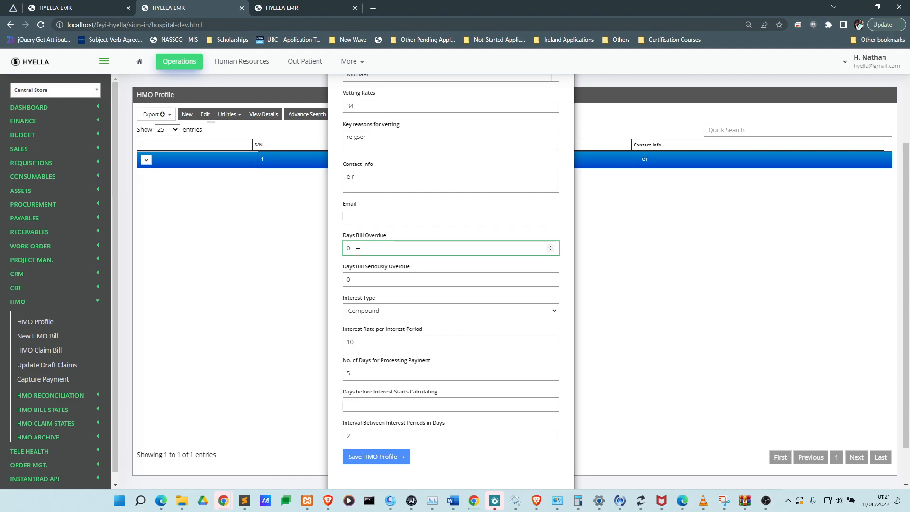
drag(344, 236, 382, 236)
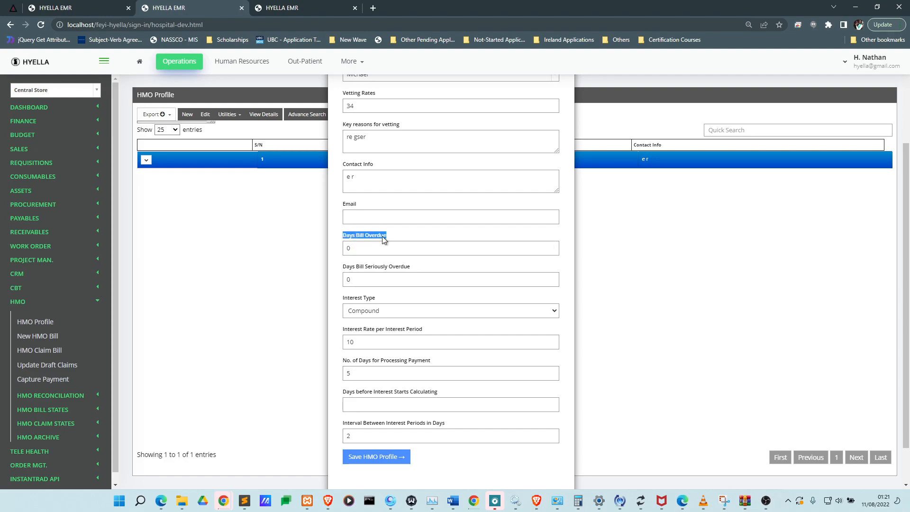
scroll(383, 236, down, 1)
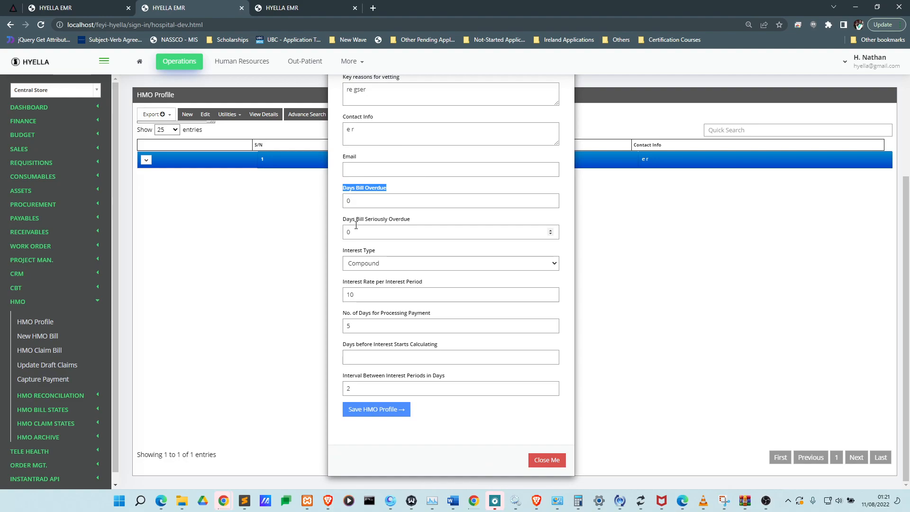
- Examine the profile's Days Bill Seriously Overdue, Interest Type options and No. of Days for Processing Payment settings
drag(351, 223, 401, 222)
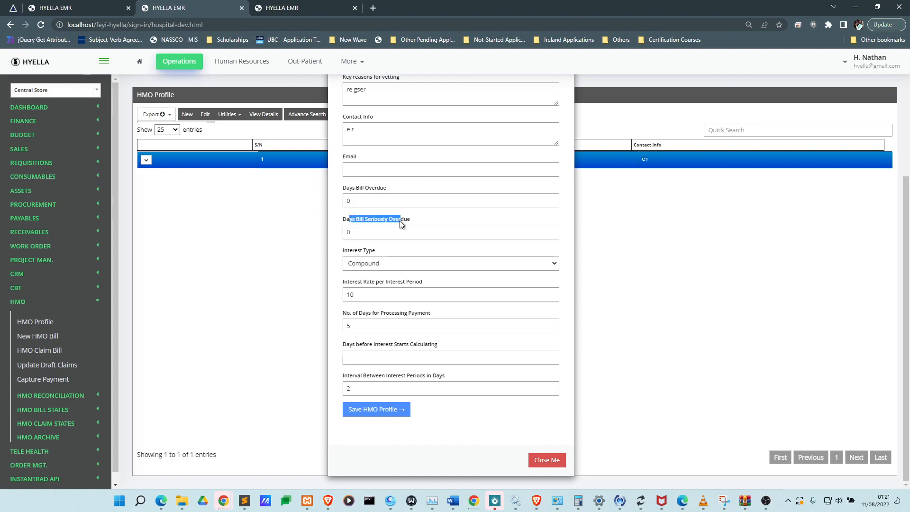
click(353, 230)
double_click(353, 231)
click(361, 222)
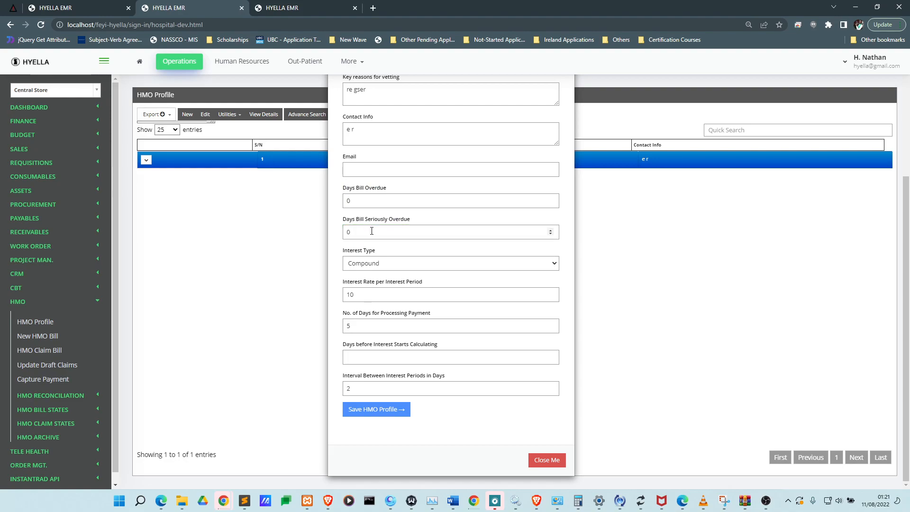
click(400, 262)
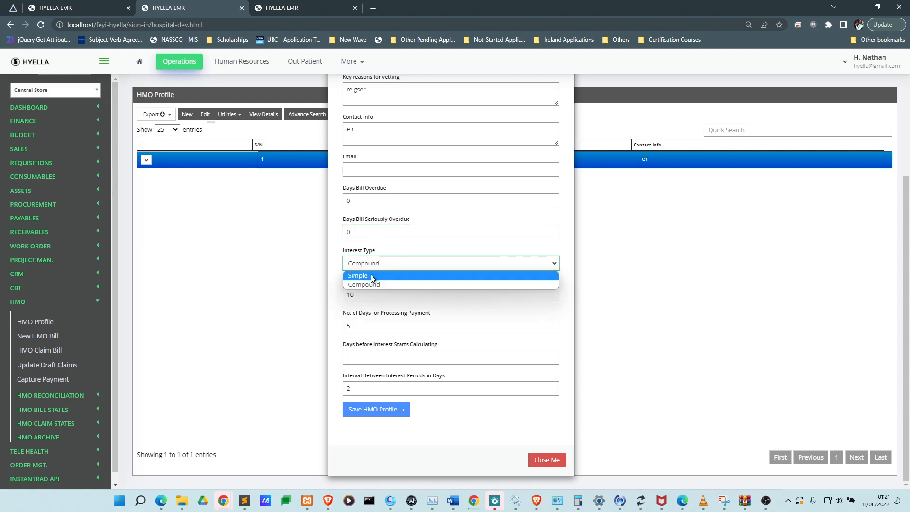
click(405, 253)
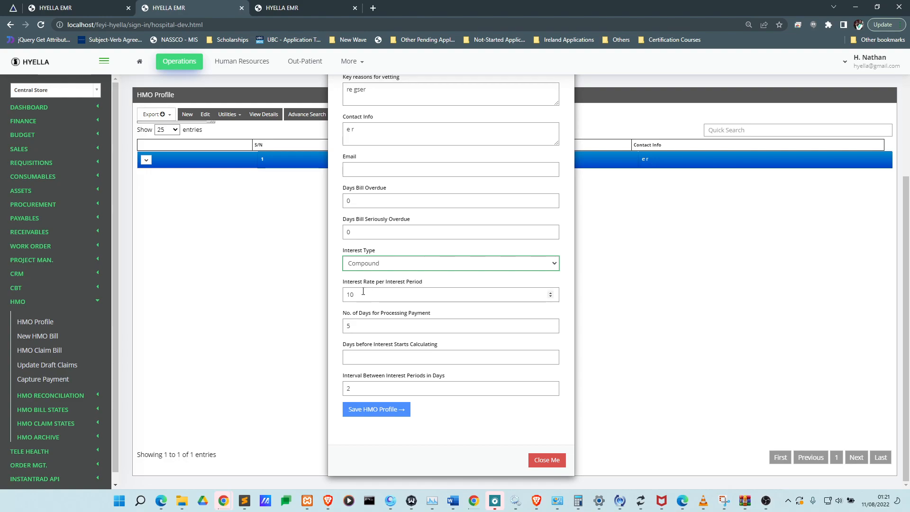
click(385, 321)
double_click(348, 324)
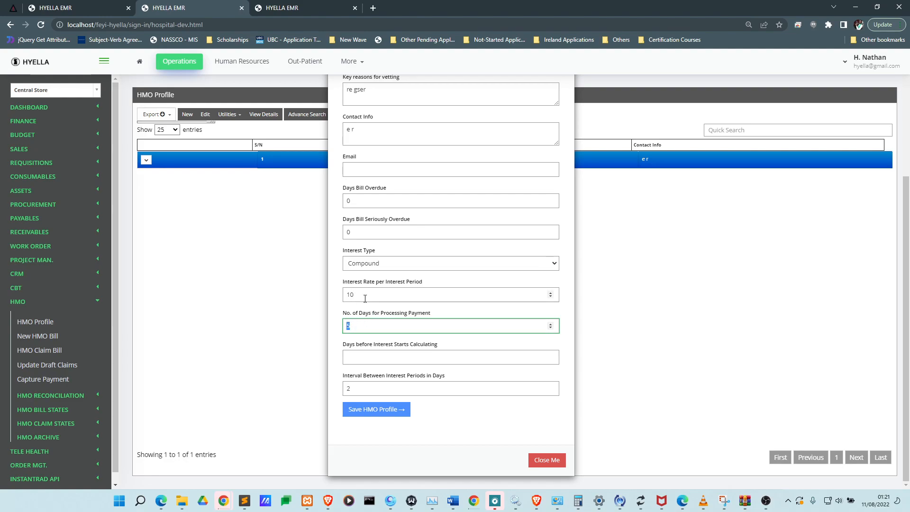
click(381, 319)
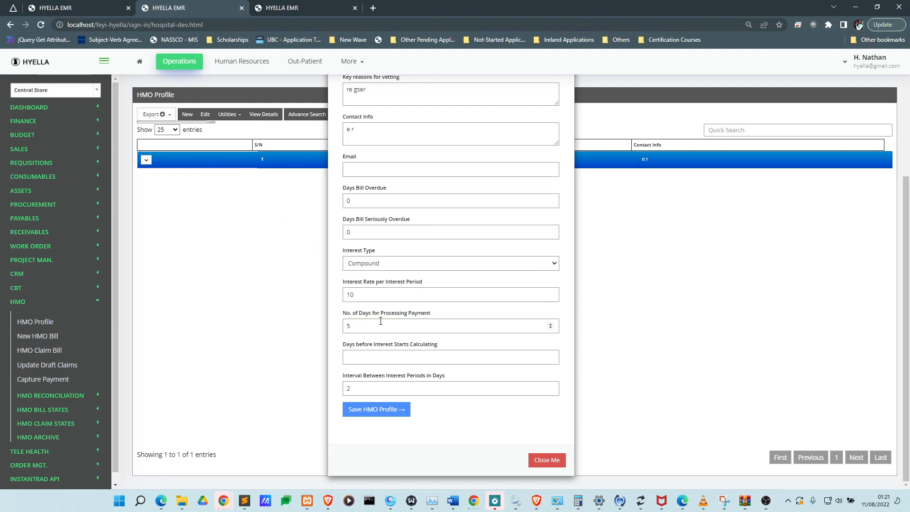
- Examine the profile's Days before Interest Starts Calculating and Interval Between Interest Periods in Days settings
drag(343, 345, 403, 351)
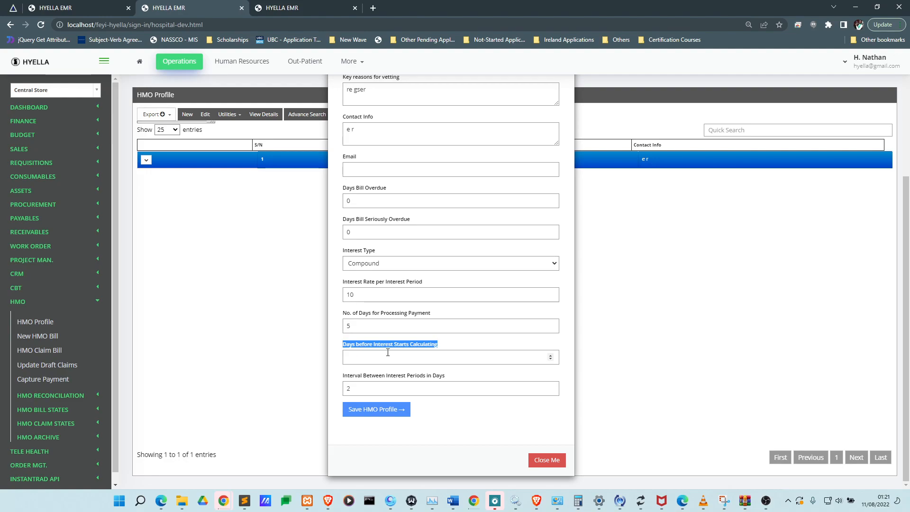
click(391, 361)
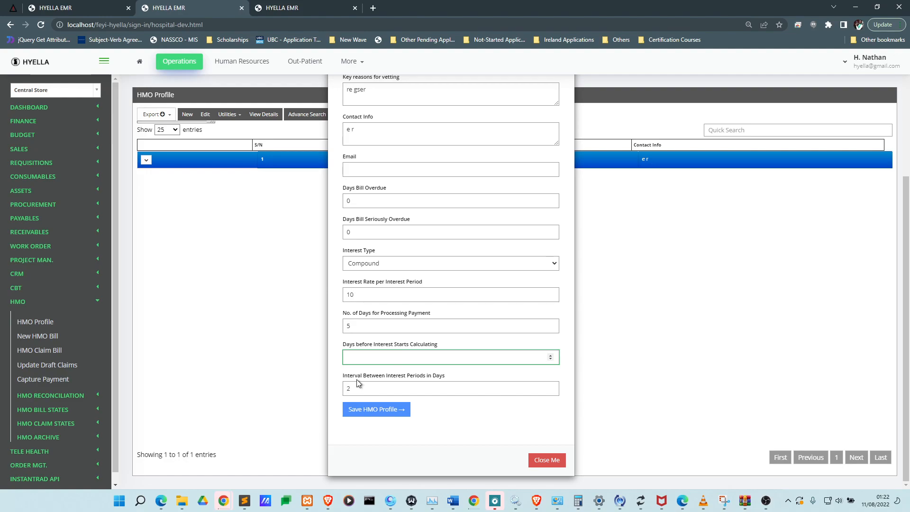
drag(361, 378, 447, 363)
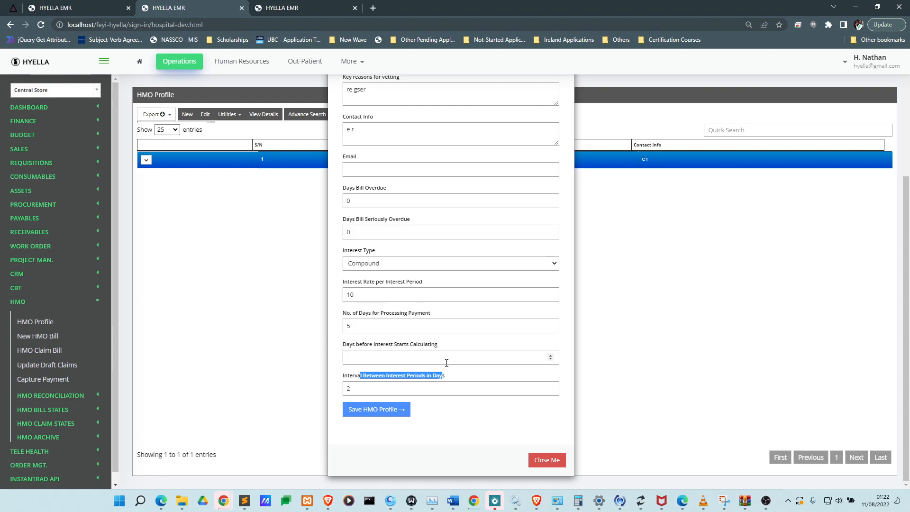
drag(364, 385, 345, 383)
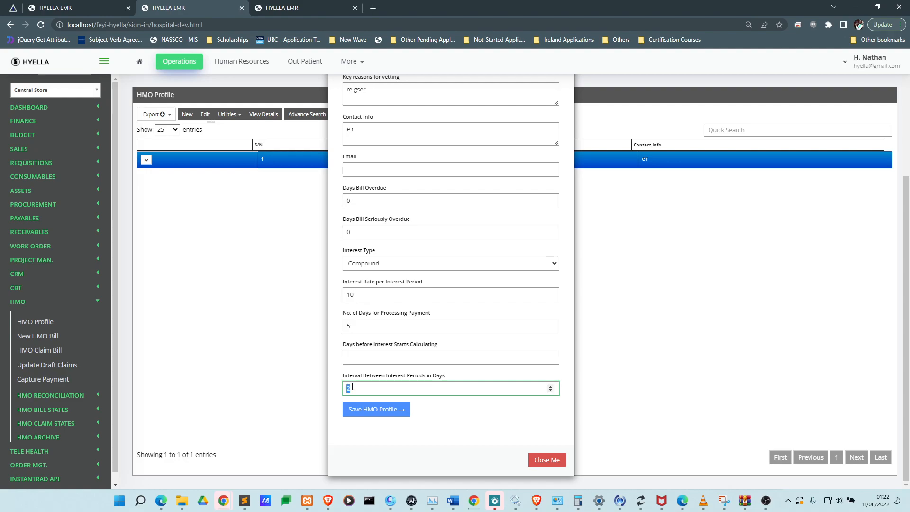
- Review the whole Edit HMO Profile form and return to the claim in the first HYELLA EMR browser tab
scroll(398, 334, up, 4)
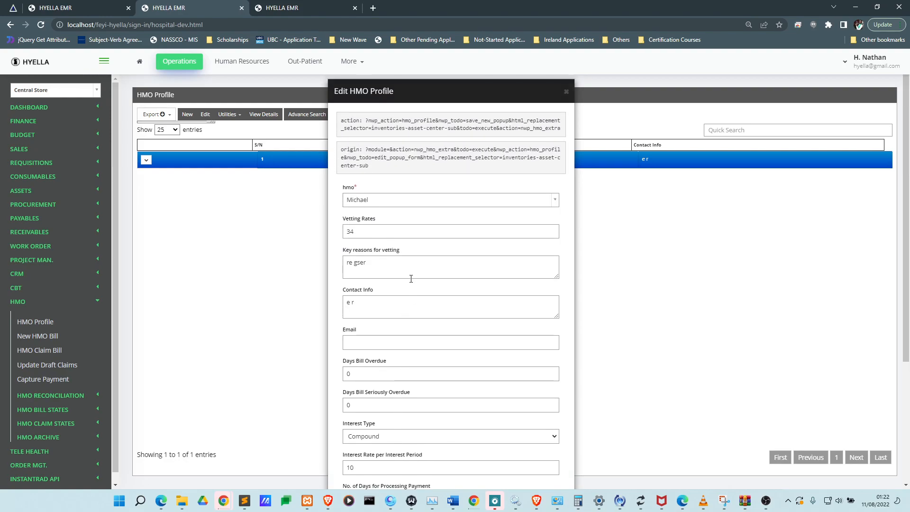
scroll(420, 240, down, 4)
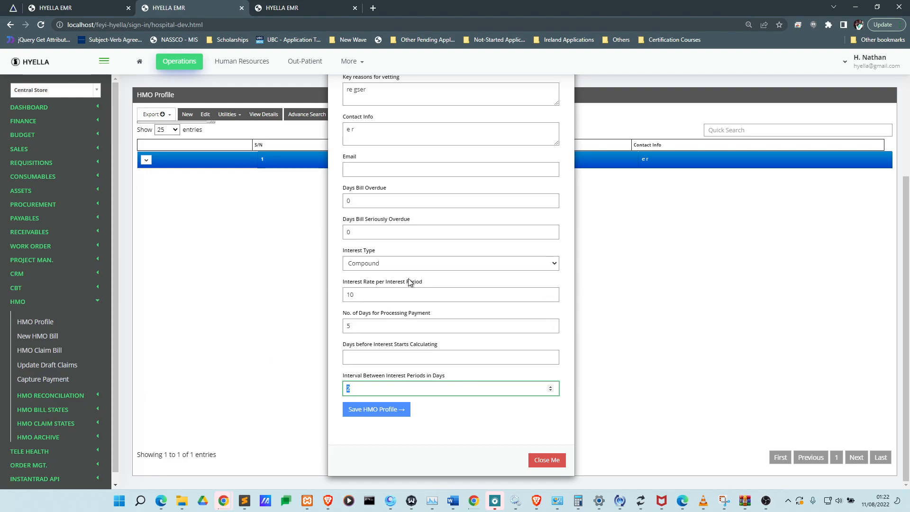
scroll(408, 278, up, 2)
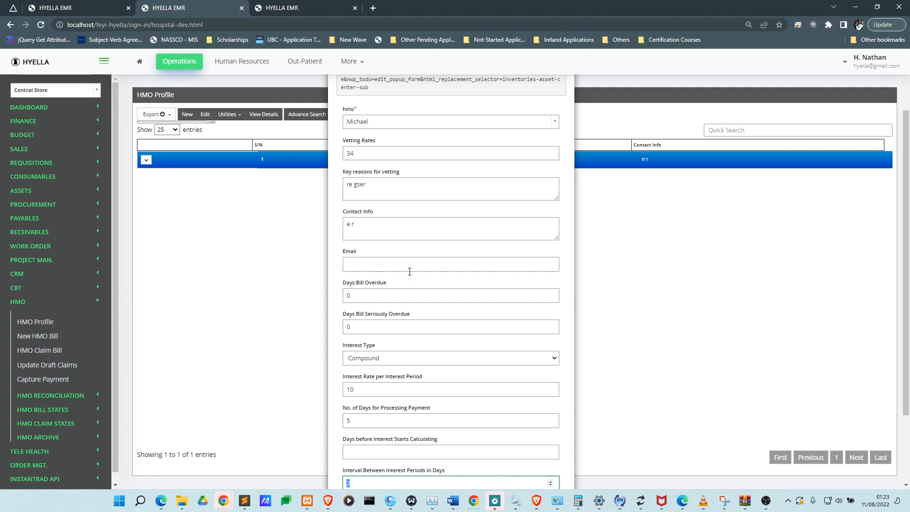
scroll(411, 280, down, 2)
scroll(407, 282, up, 3)
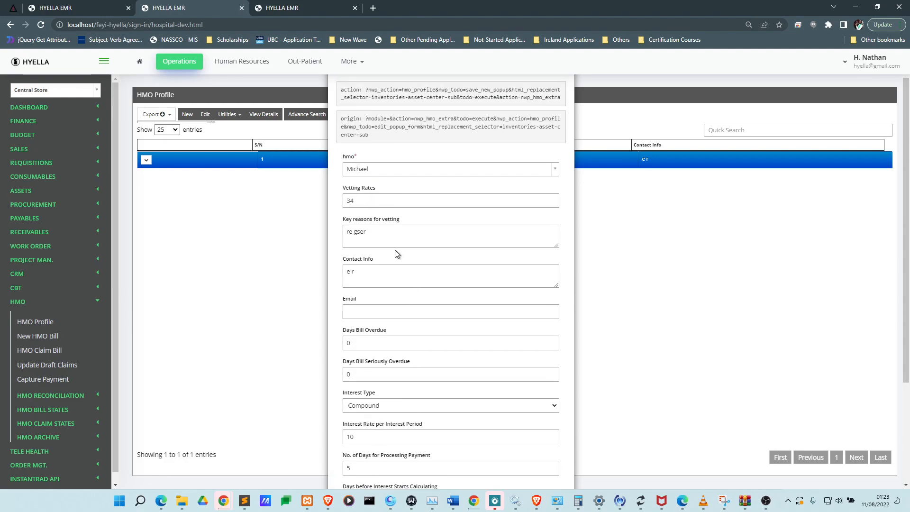
click(100, 8)
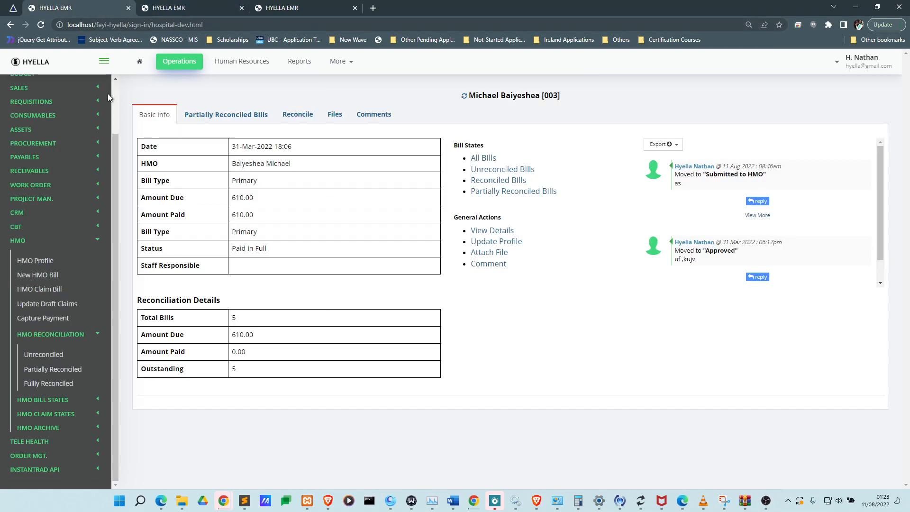